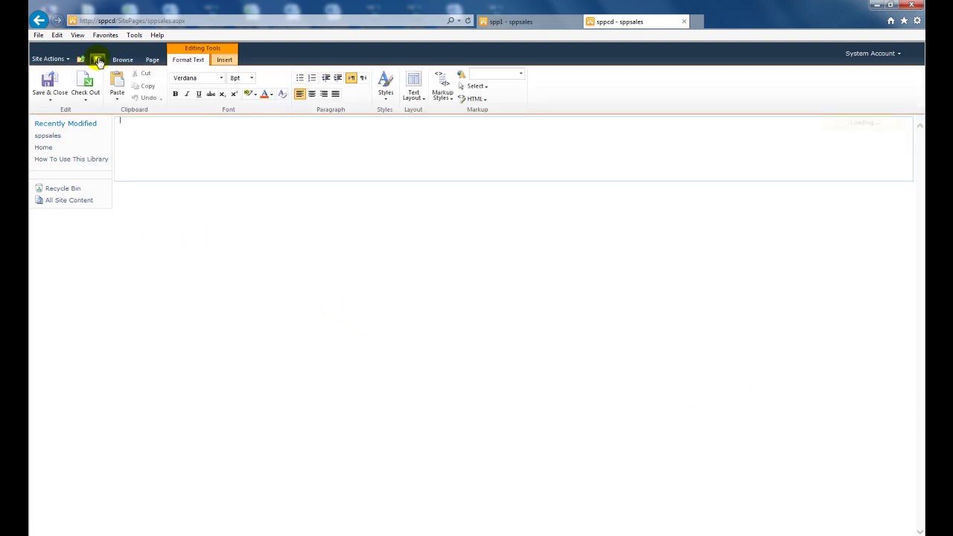
Insert the SPP Content Designer Web Part from the SharePoint Power Pack category into the sppsales page and save the page
click(221, 65)
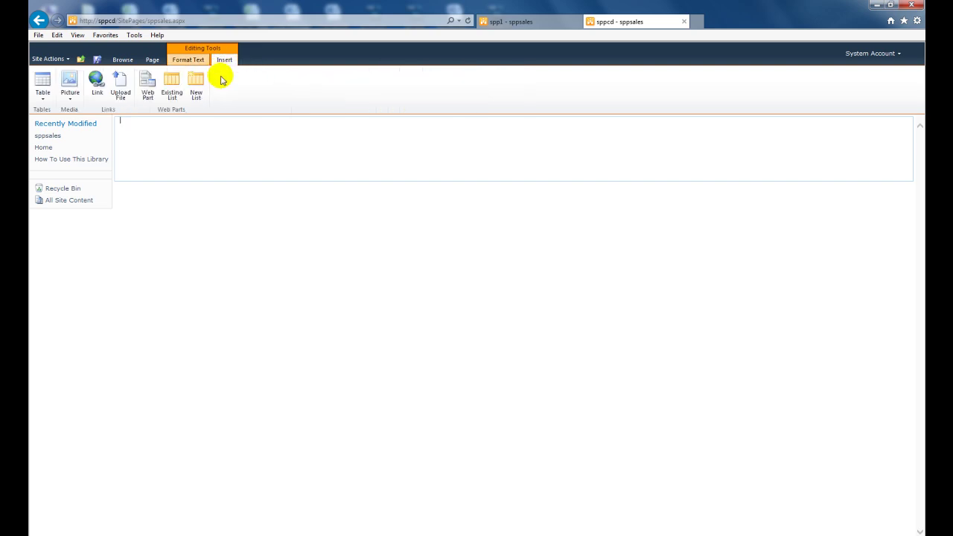
click(149, 86)
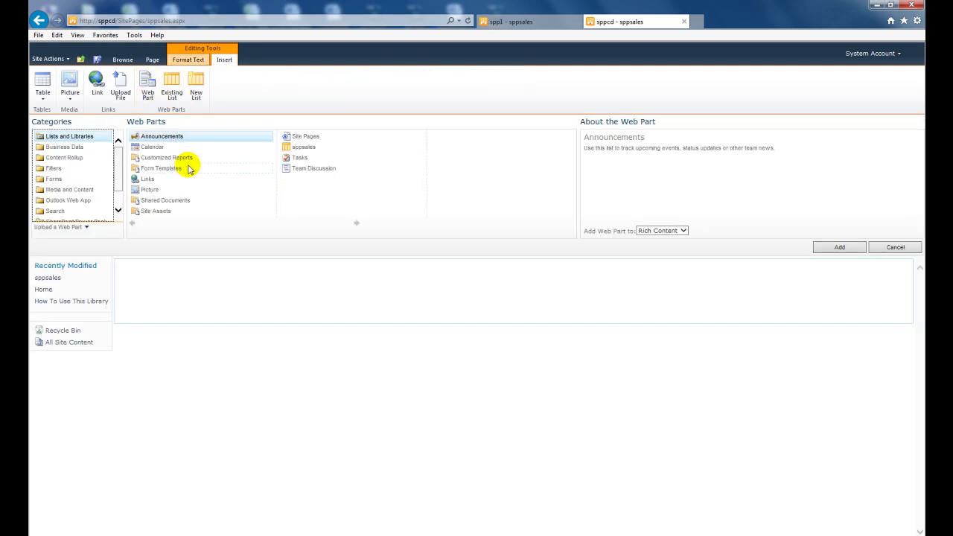
drag(116, 164, 122, 195)
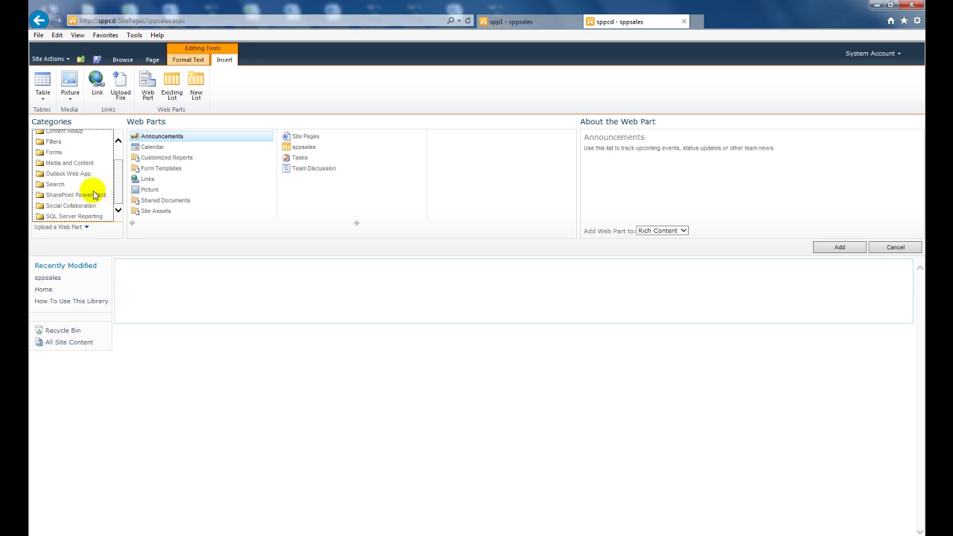
click(85, 195)
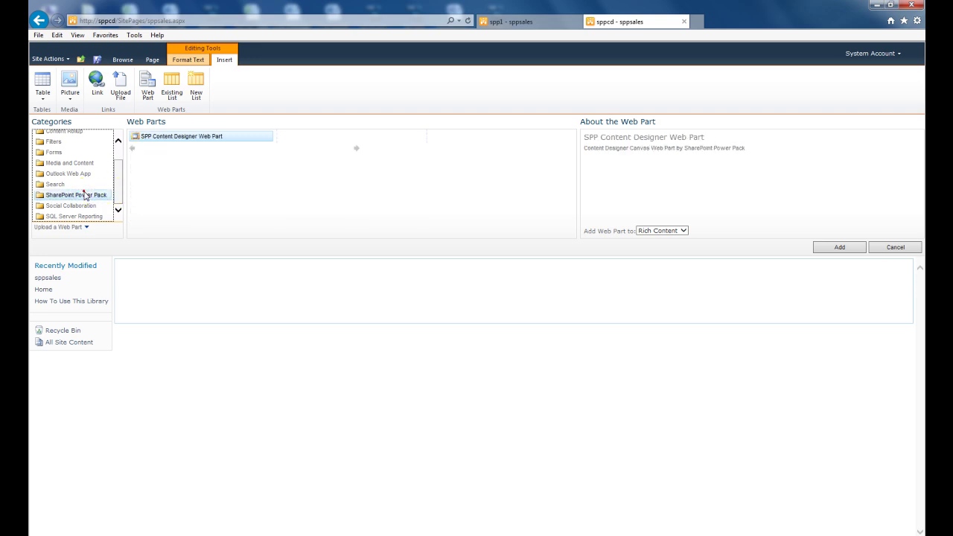
click(848, 247)
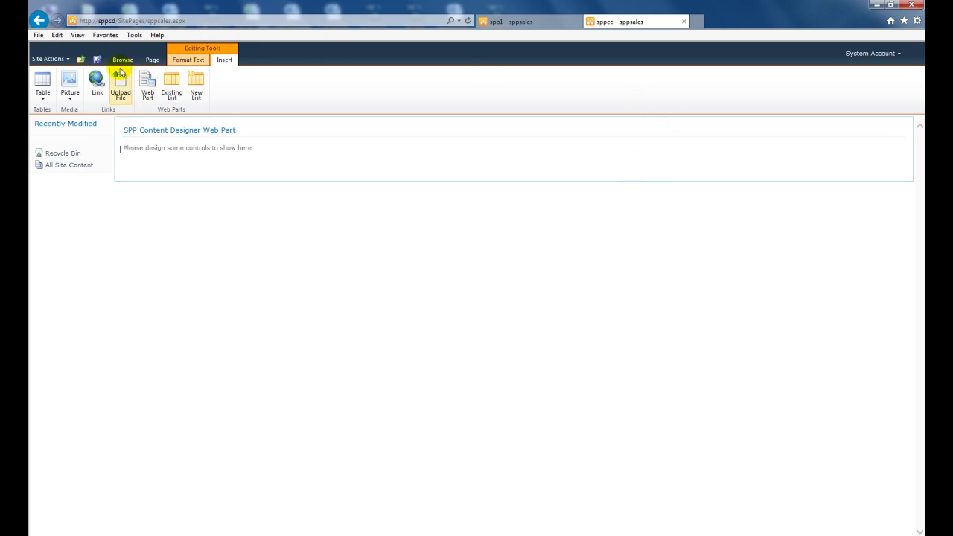
click(97, 62)
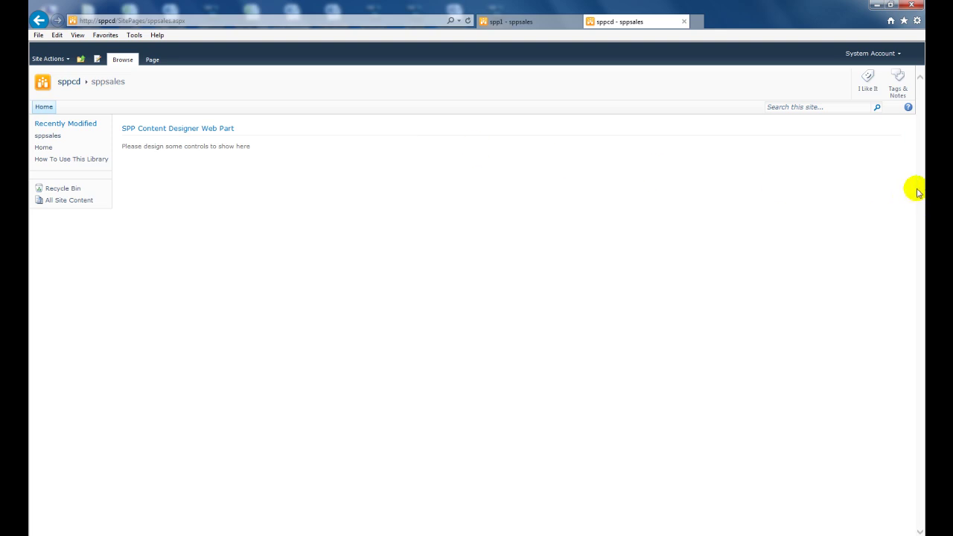
Open the Content Designer web part's canvas for editing and place a DashBoard control on it
click(894, 132)
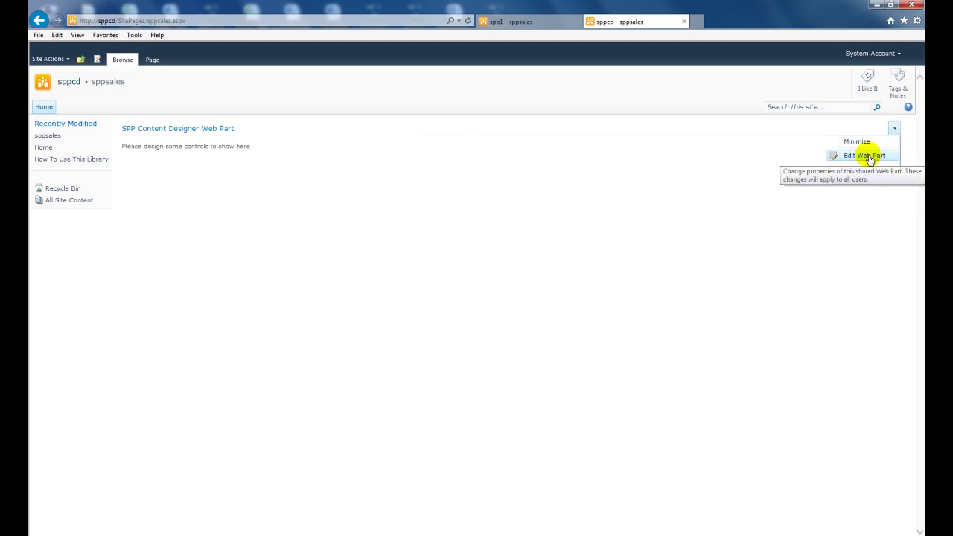
click(869, 156)
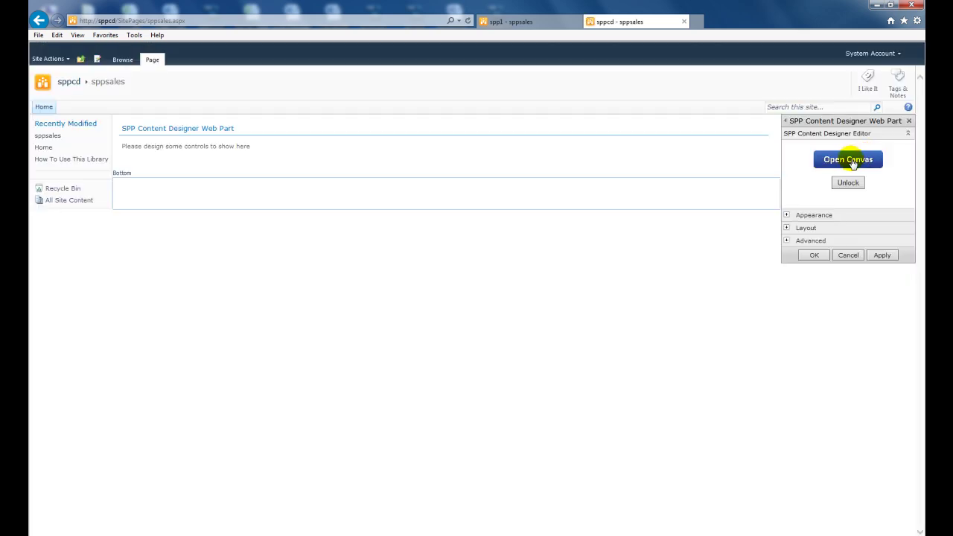
click(853, 161)
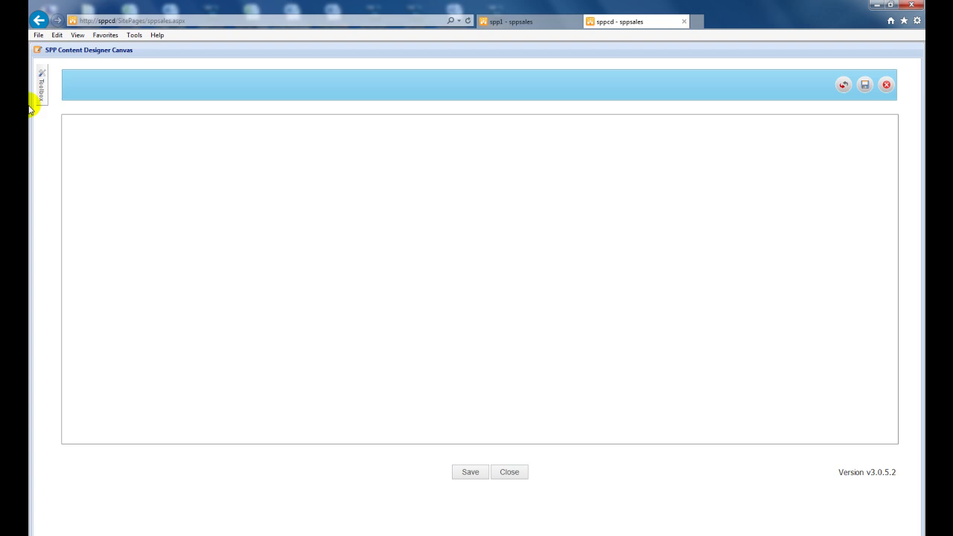
click(40, 82)
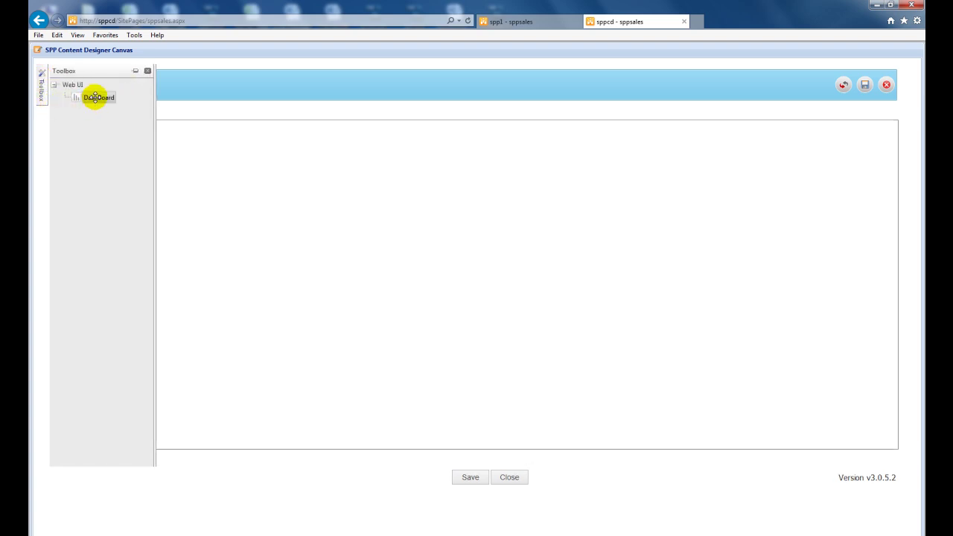
drag(97, 97, 264, 174)
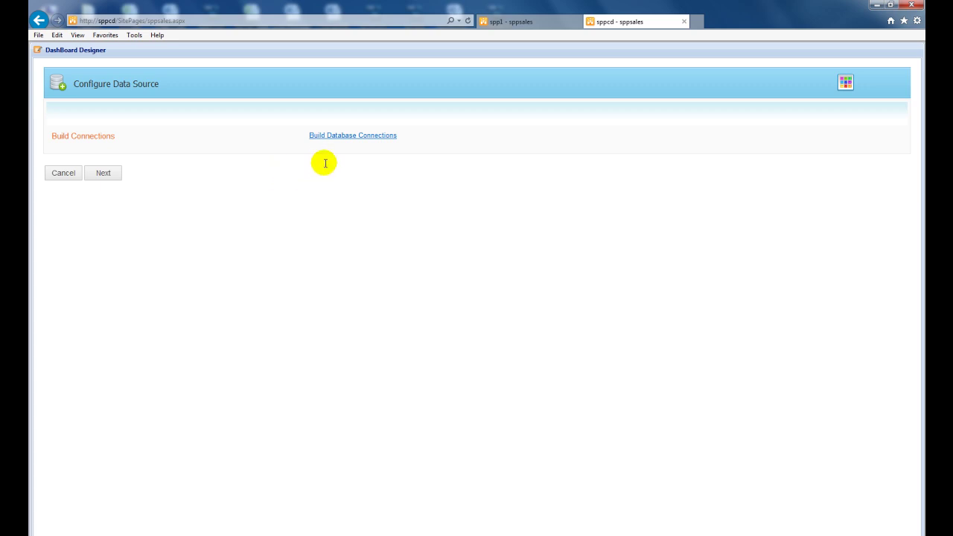
Load the SPPSales theme in the dashboard theme builder, review its properties, then save and close it
click(846, 86)
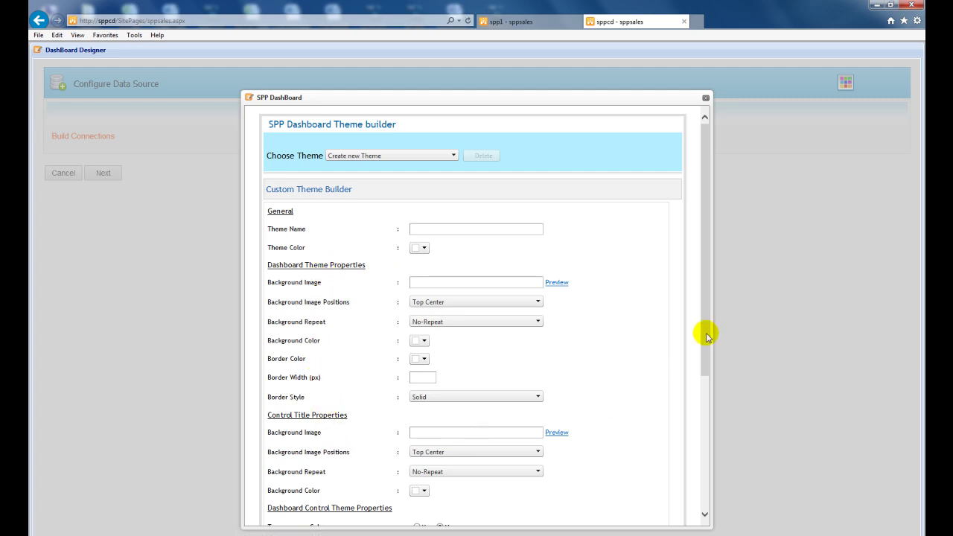
drag(705, 274, 702, 375)
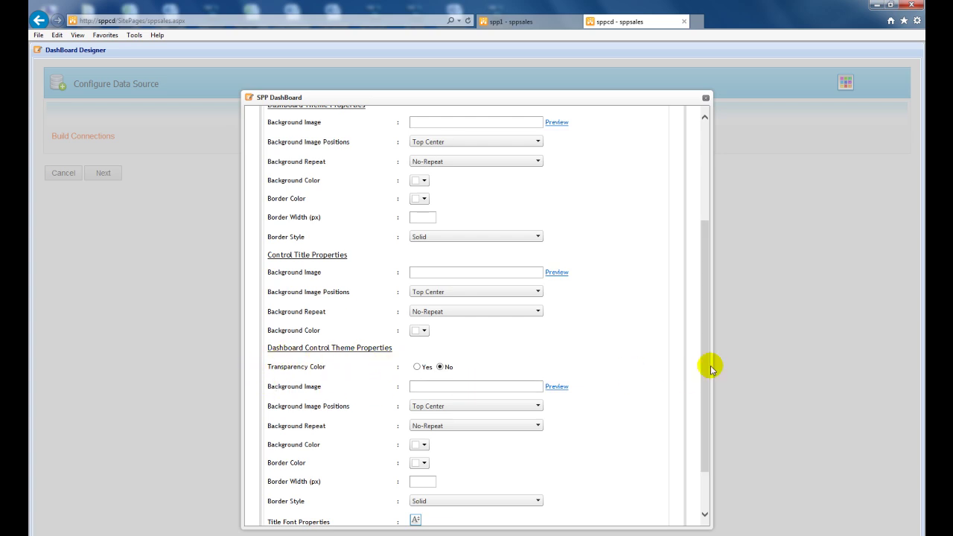
scroll(707, 354, up, 3)
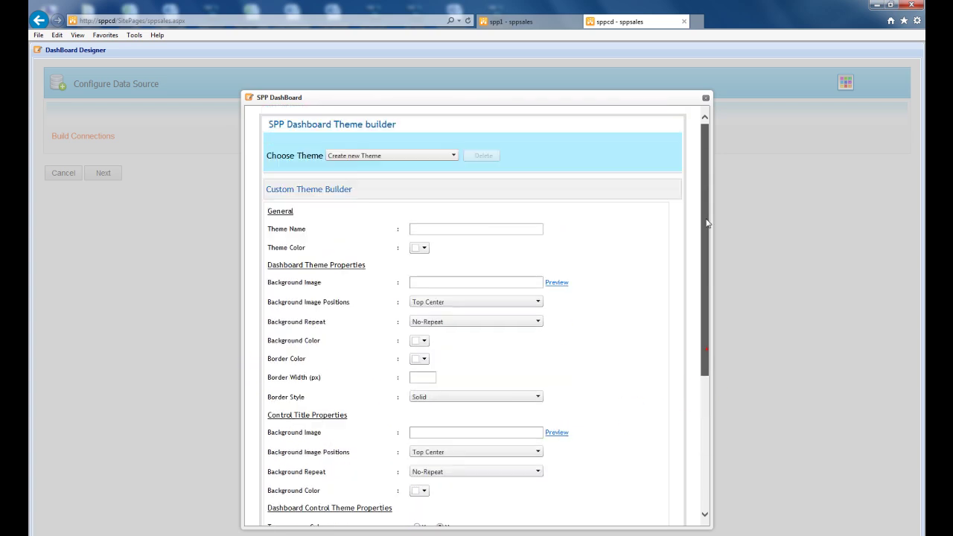
click(453, 155)
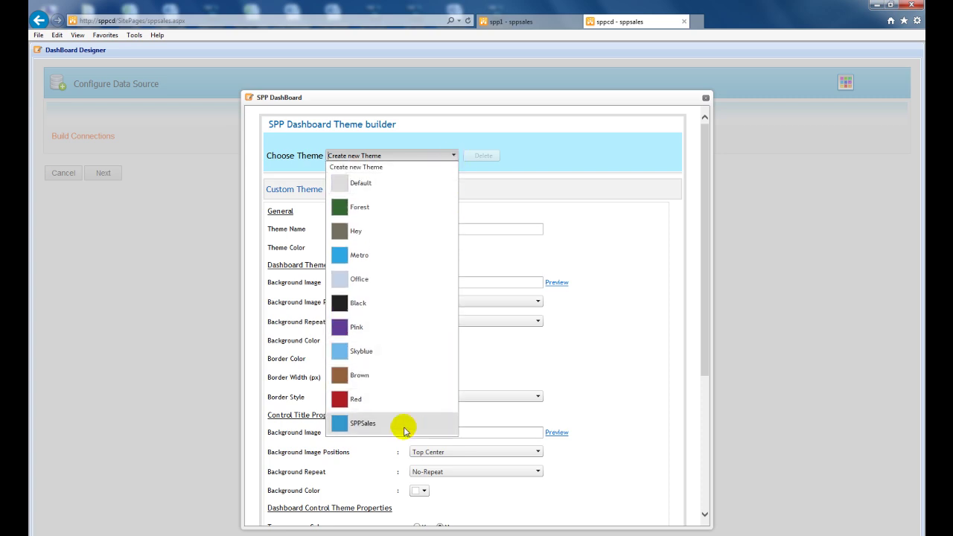
click(404, 426)
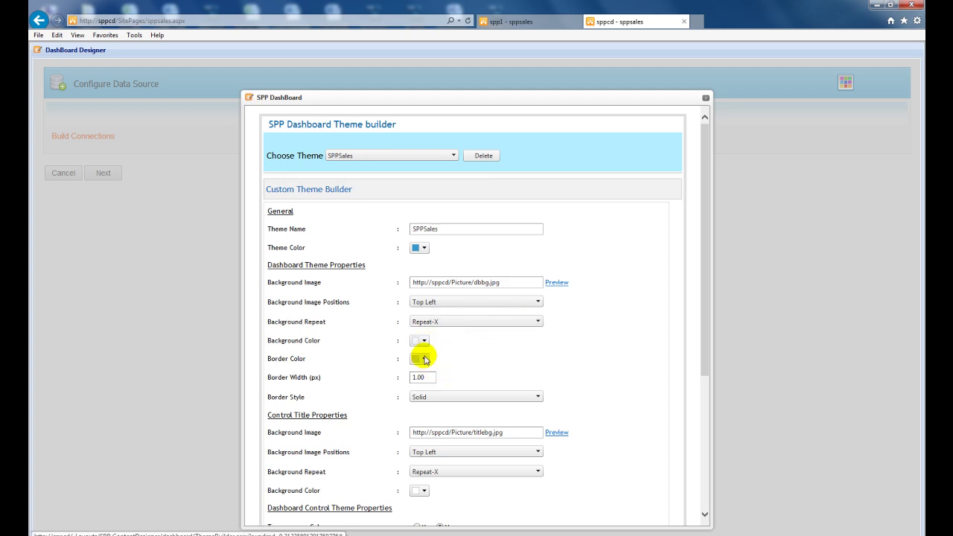
drag(709, 295, 703, 432)
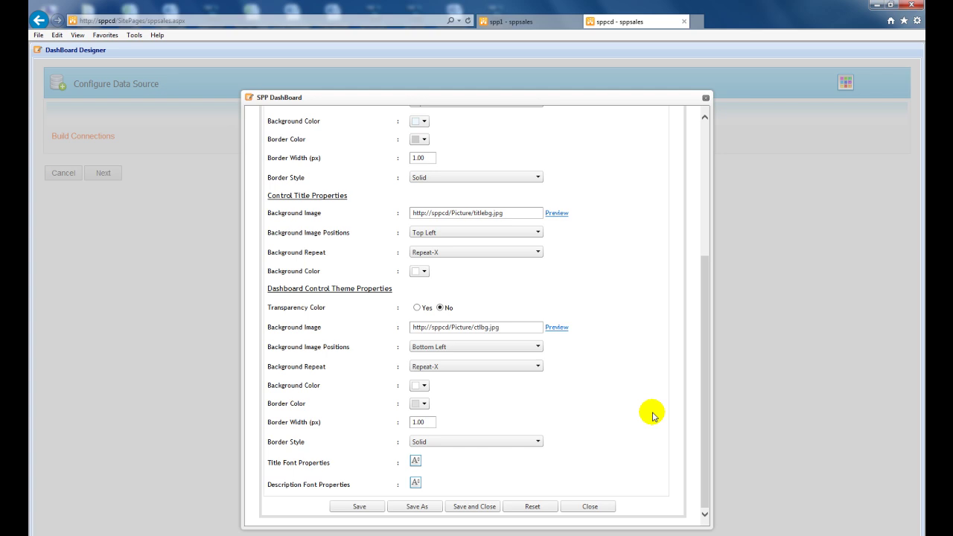
click(479, 506)
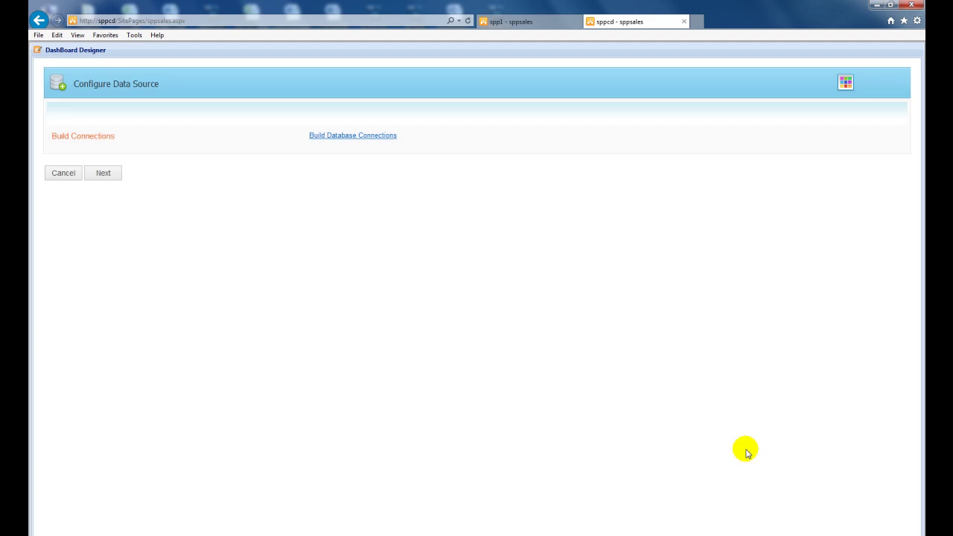
Start a new SQL Server database connection named SQLCon with the server name zbdev37
click(337, 136)
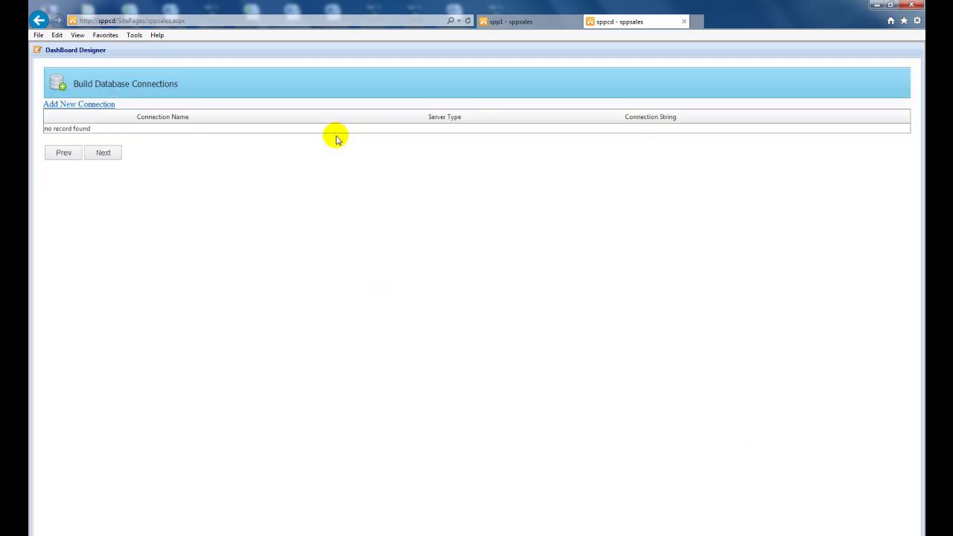
click(97, 108)
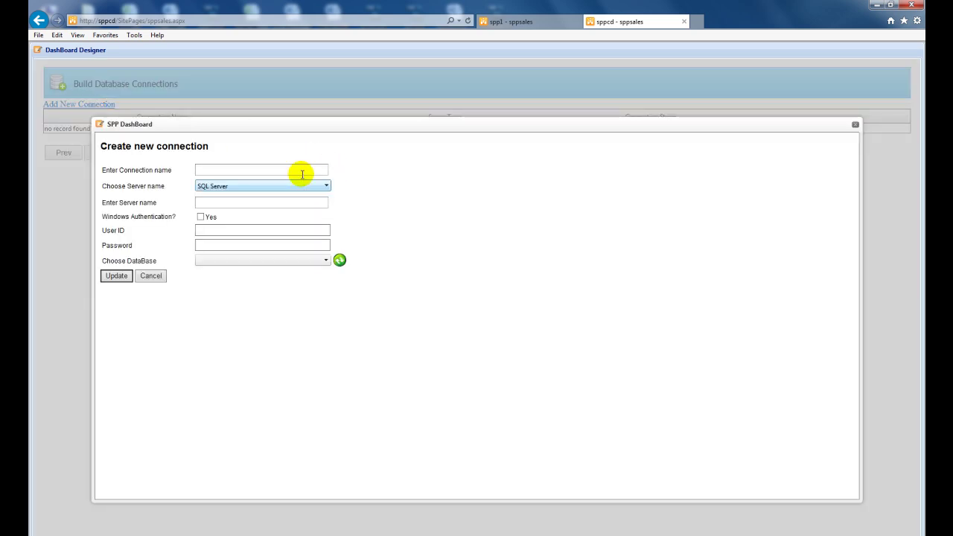
click(300, 170)
text(SQLCon)
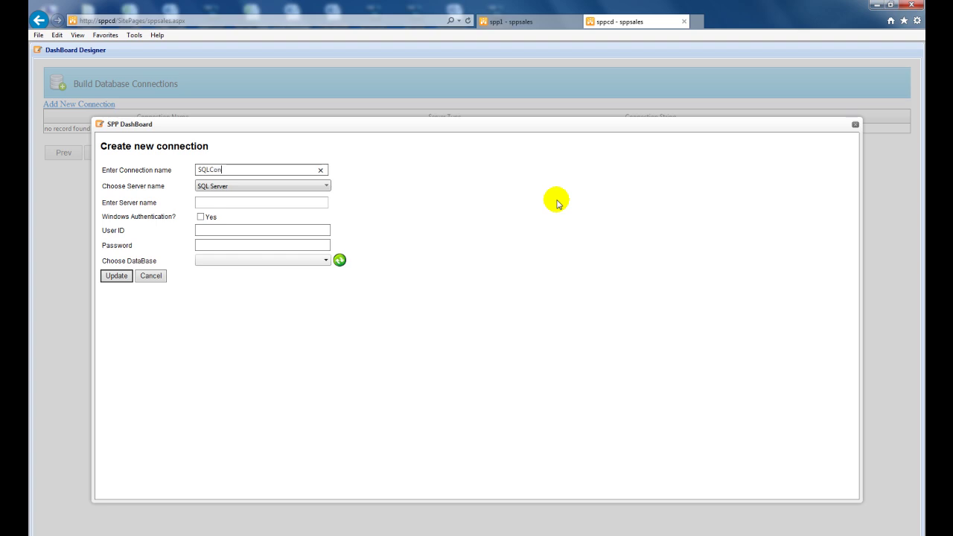
click(292, 202)
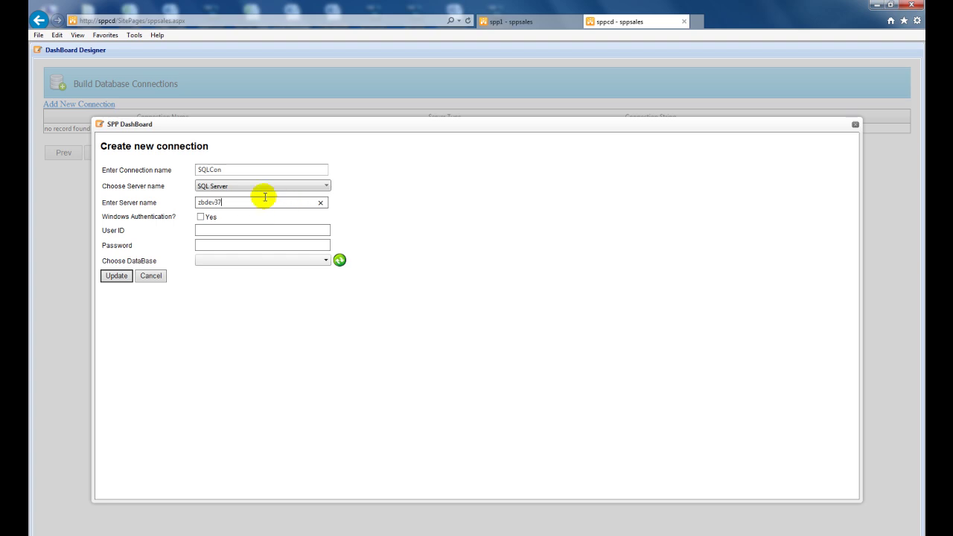
Enable Windows Authentication for the SQLCon connection, choose the Northwind database and save the connection
click(199, 216)
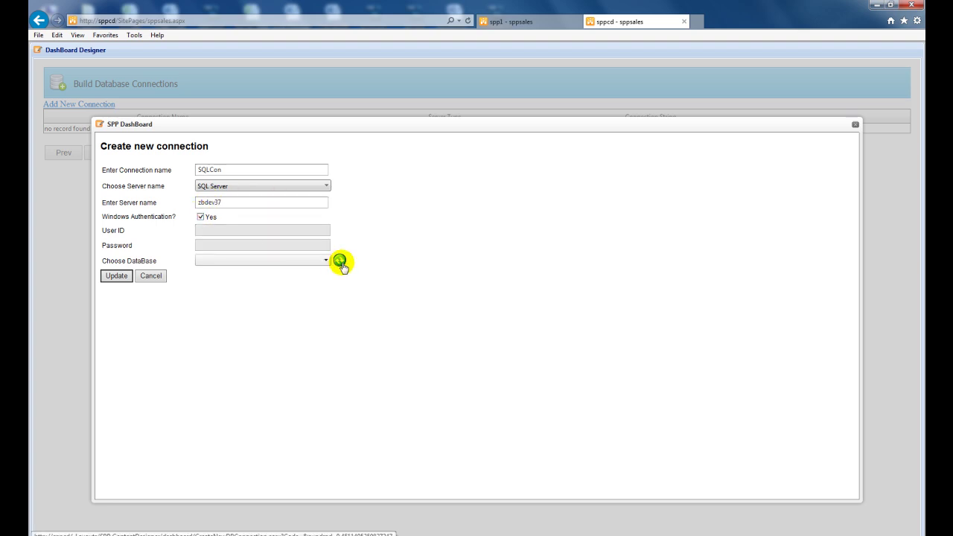
click(340, 260)
click(326, 261)
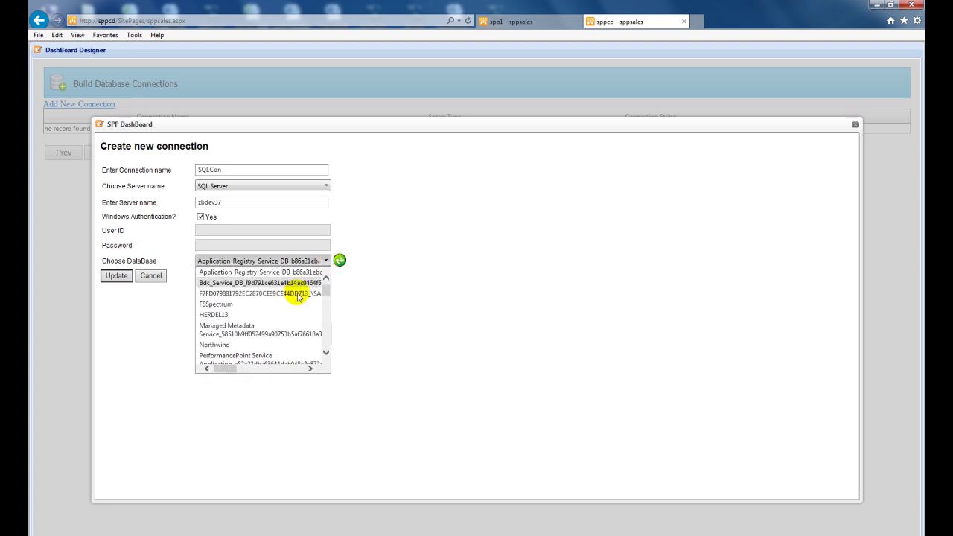
click(239, 346)
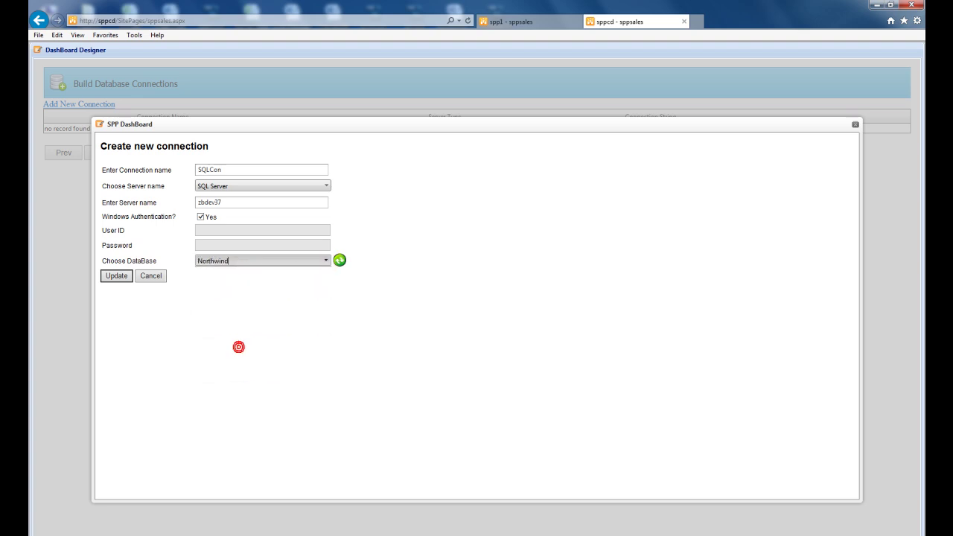
click(113, 277)
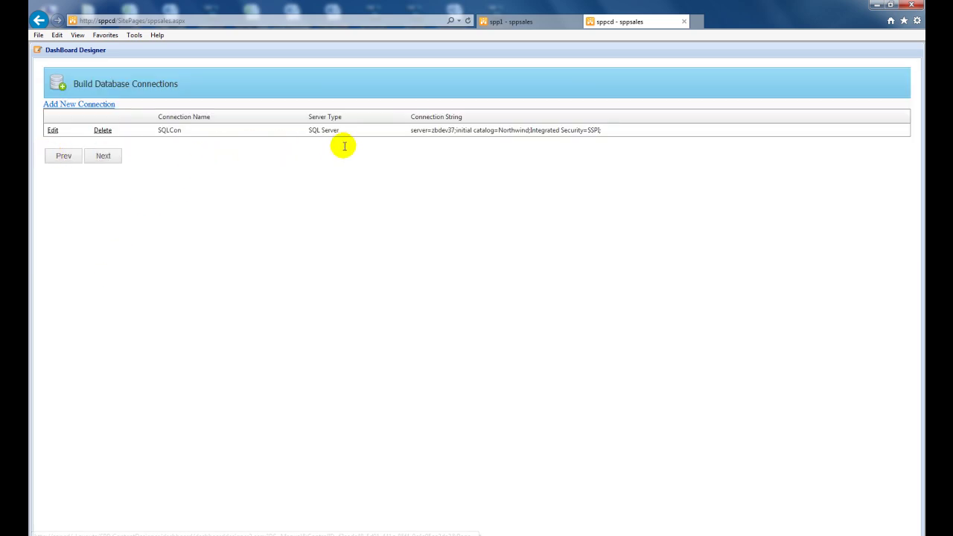
Start another new connection named myExcel and set its server type to EXCEL SERVICE
click(101, 105)
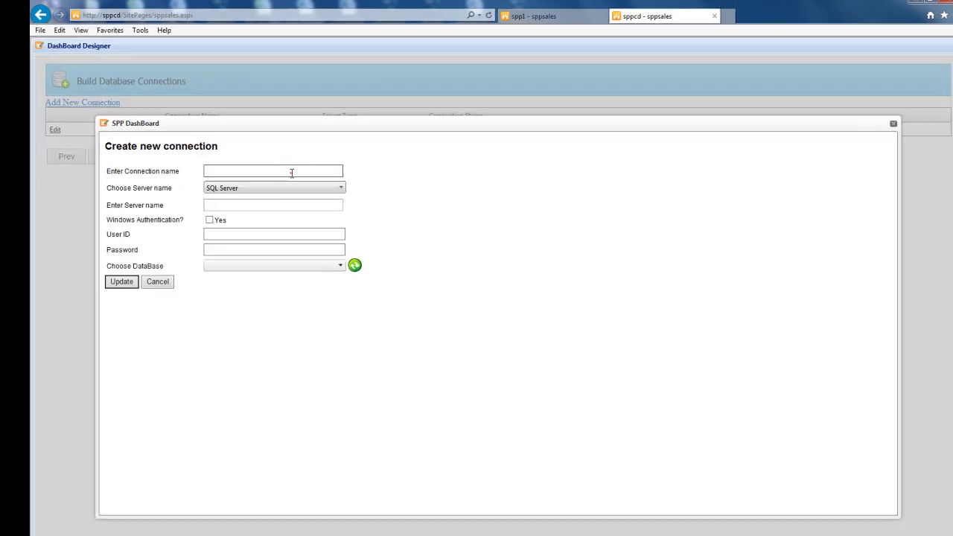
click(279, 164)
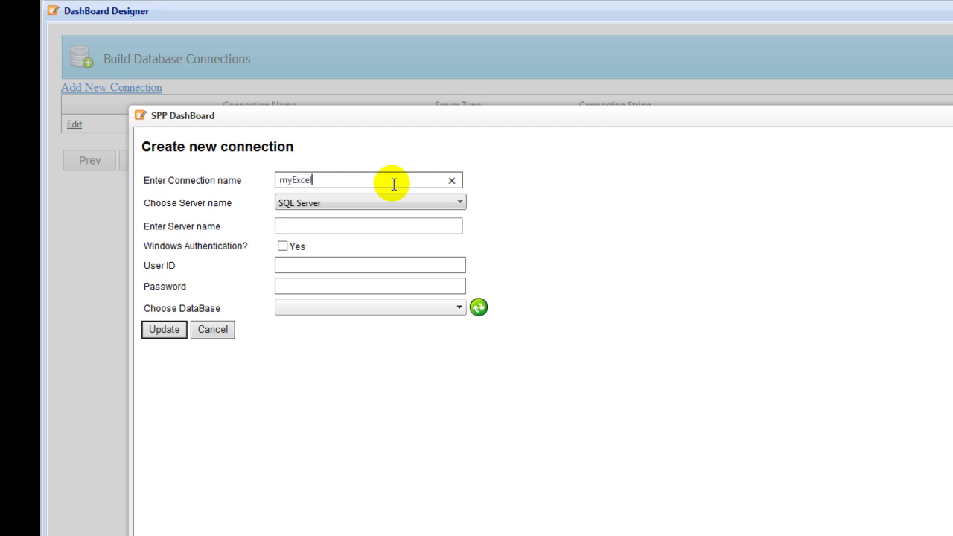
click(458, 202)
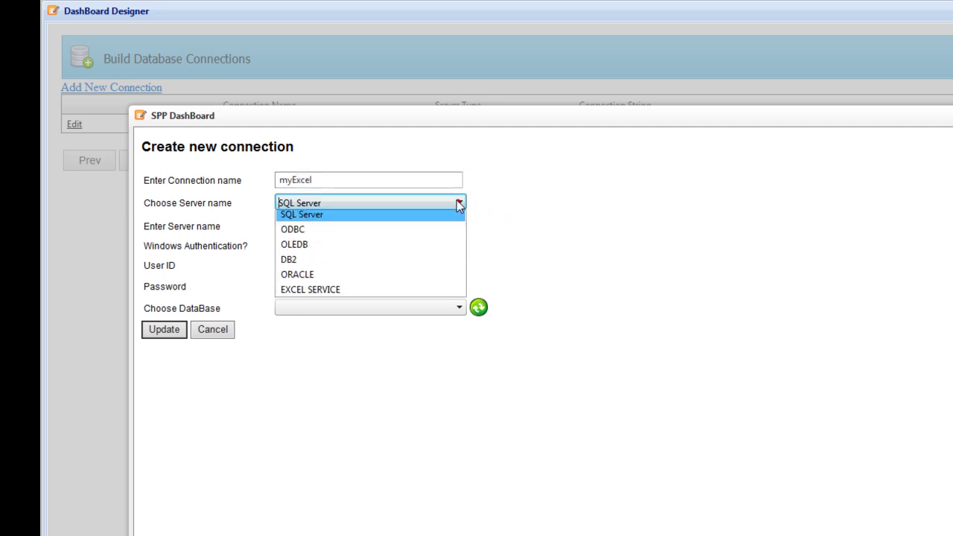
click(321, 292)
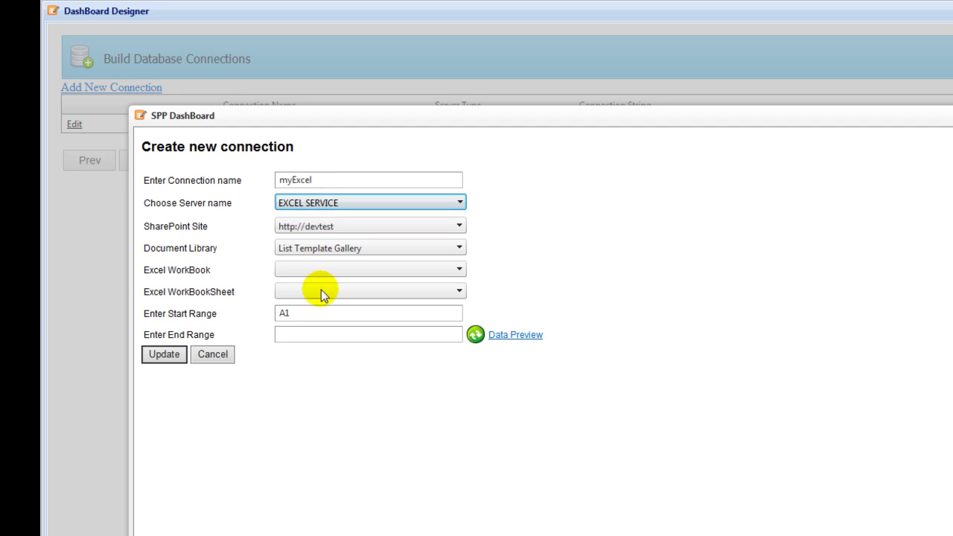
click(459, 225)
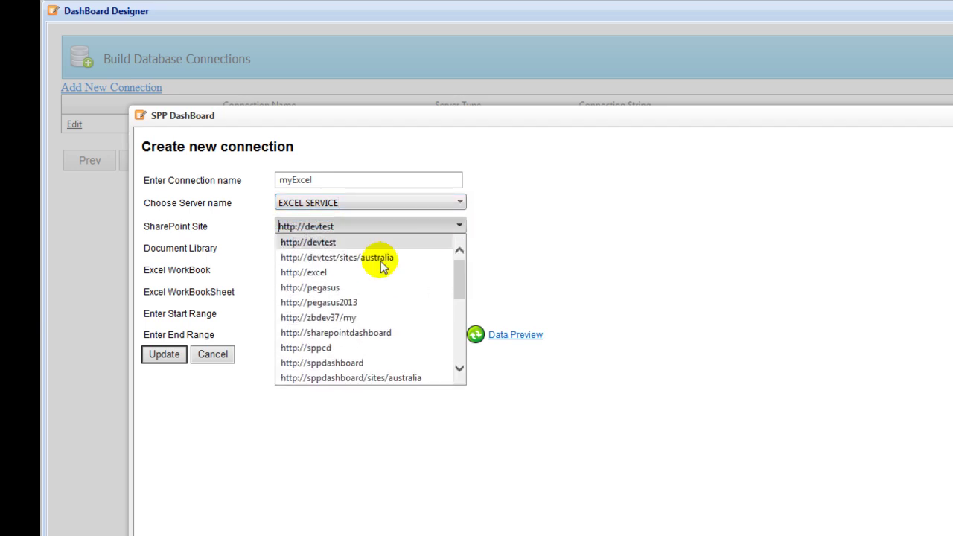
click(339, 348)
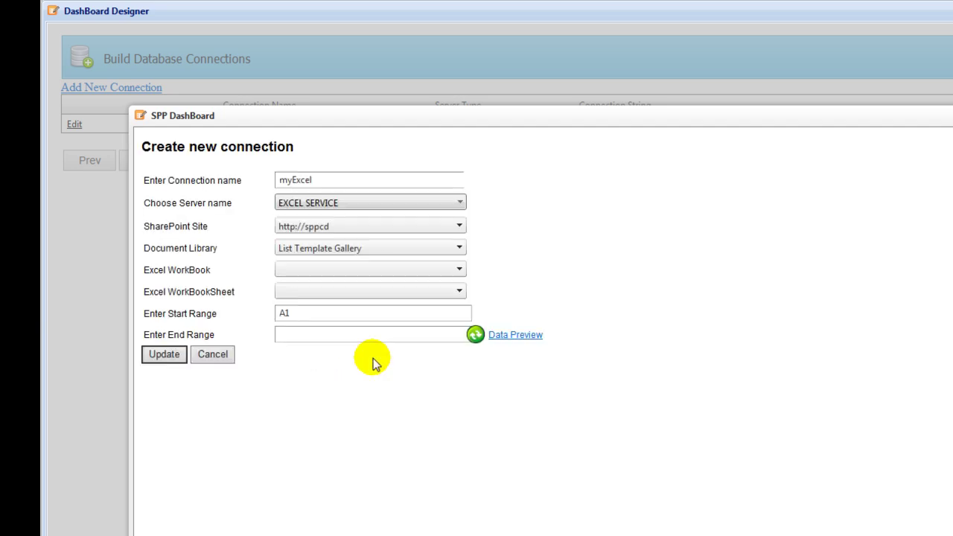
click(458, 249)
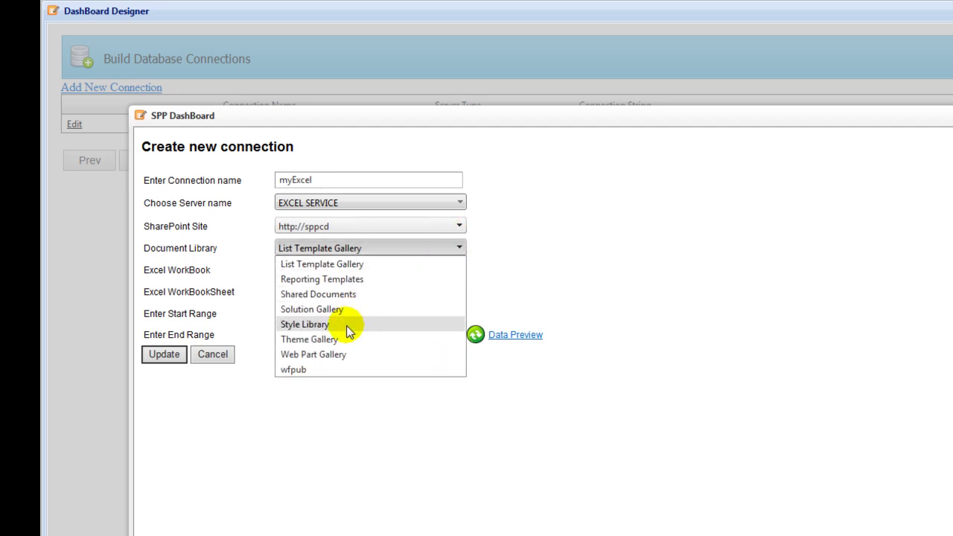
click(333, 296)
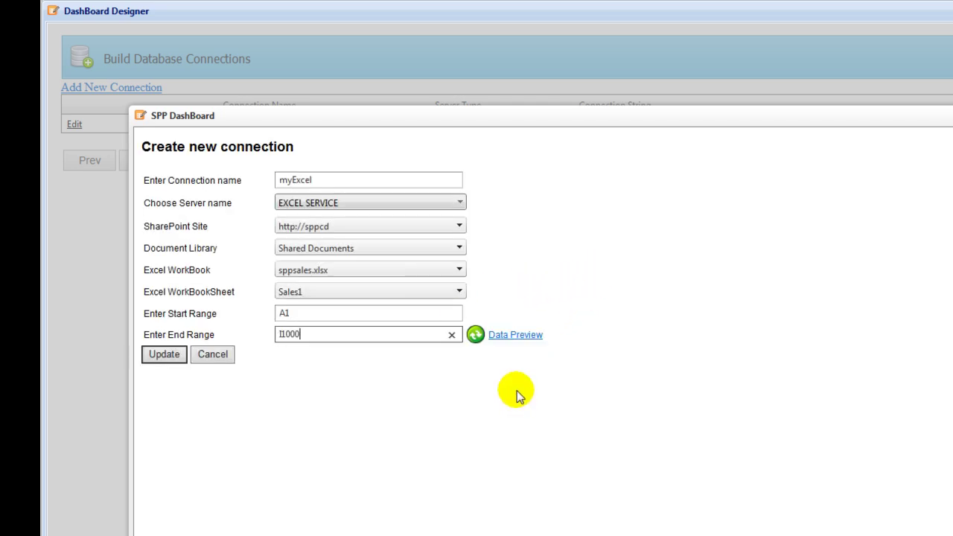
click(475, 335)
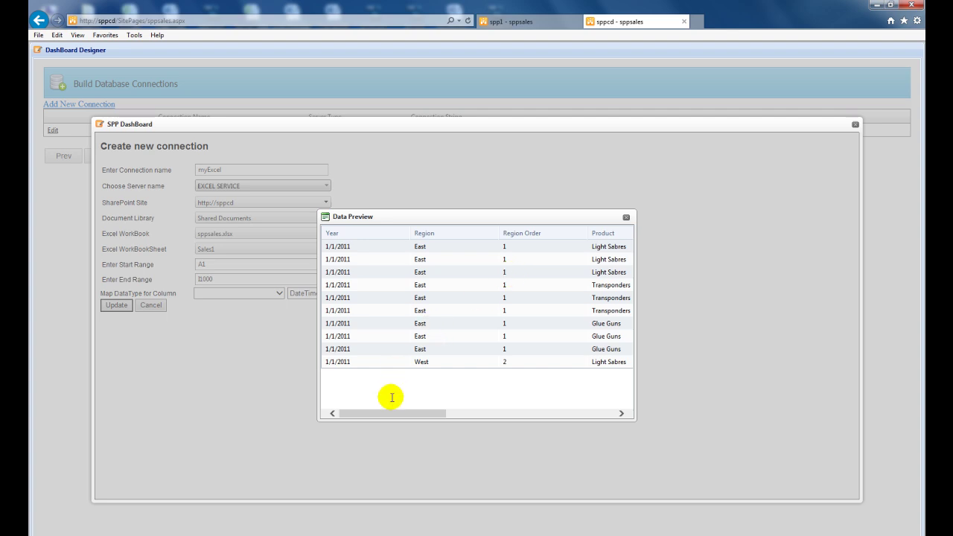
Close the data preview and map the Region column of the myExcel connection to the String data type
drag(394, 414, 355, 426)
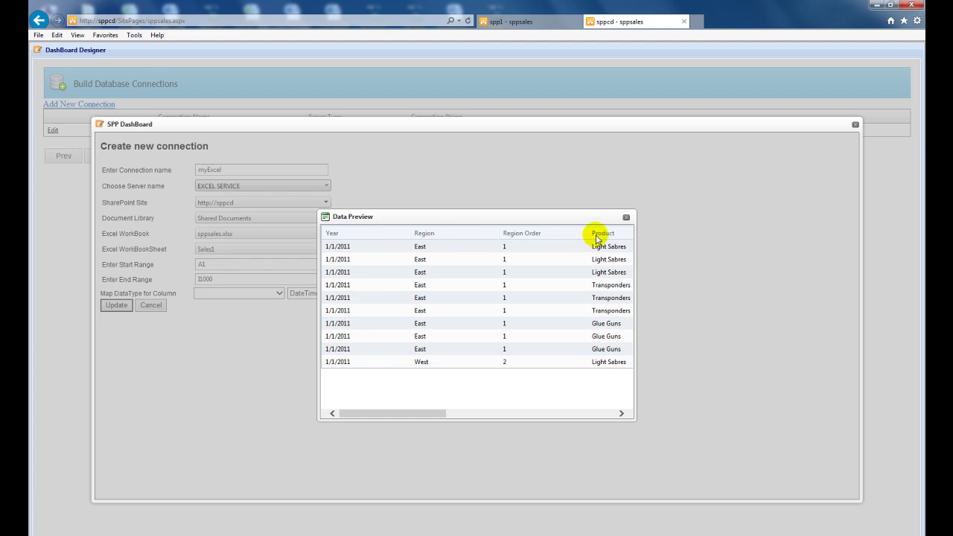
click(628, 218)
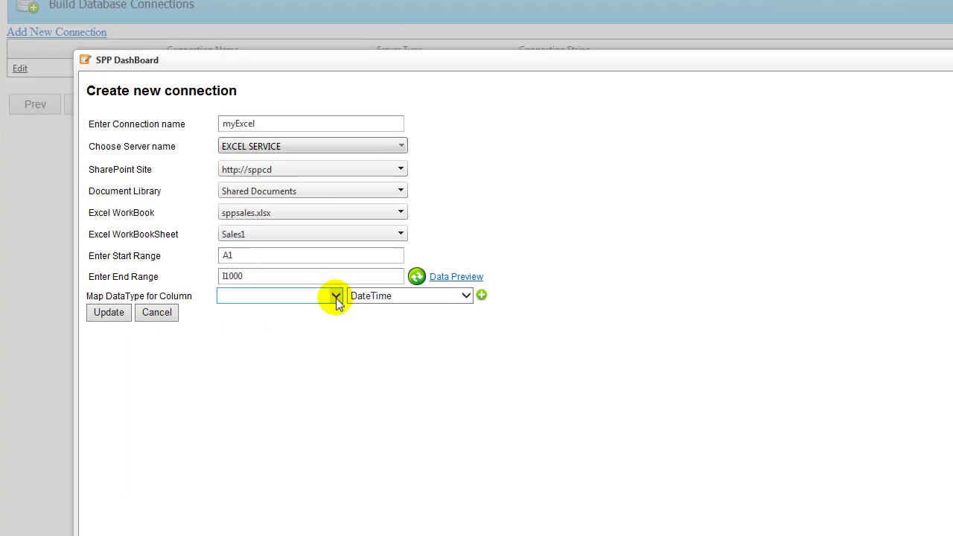
click(336, 297)
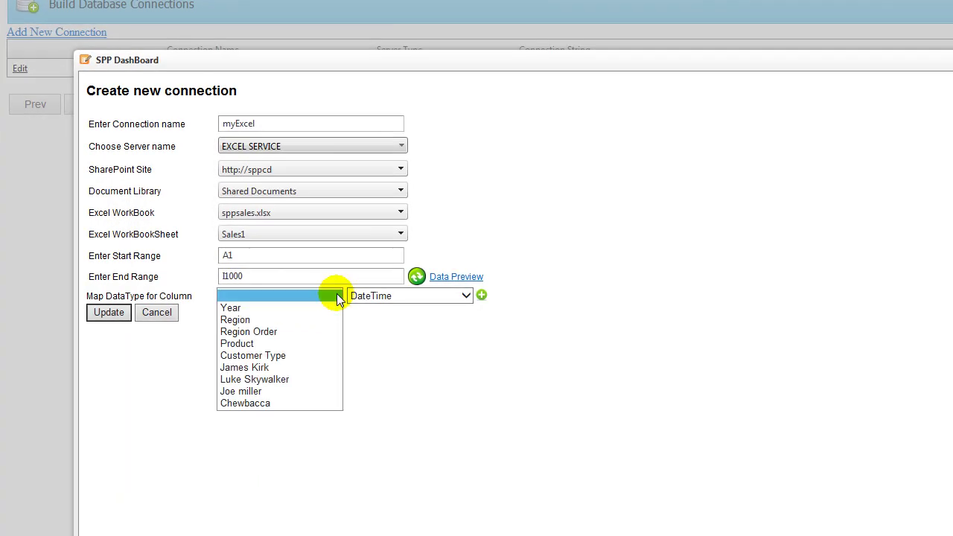
click(281, 321)
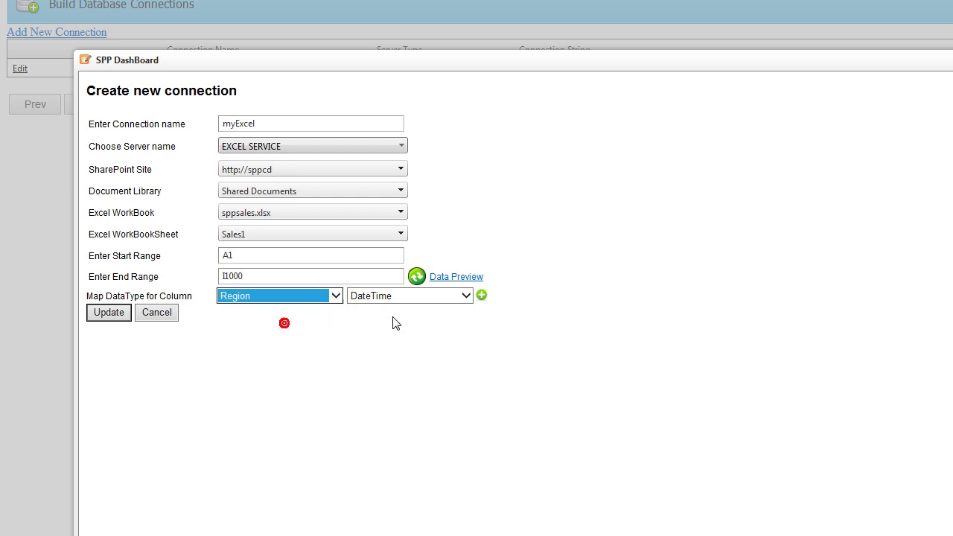
click(465, 297)
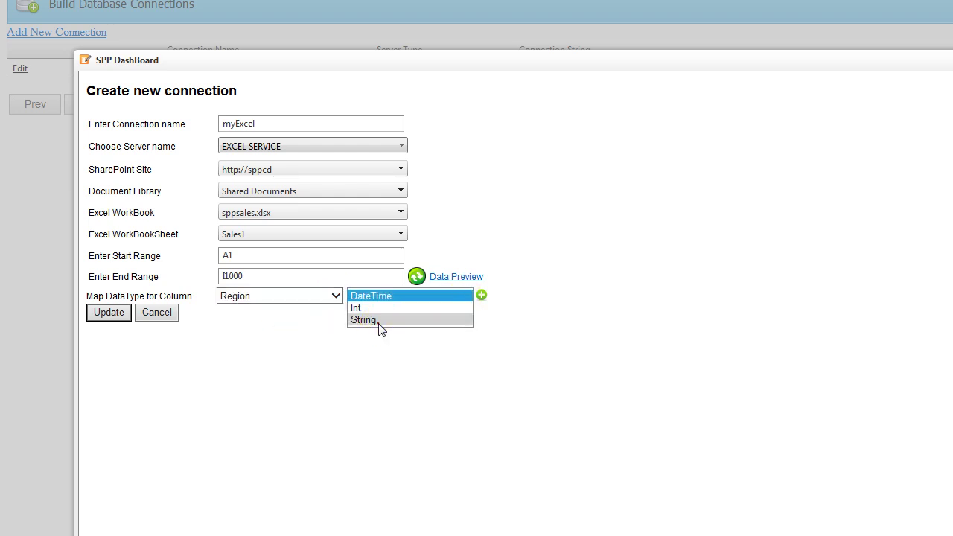
click(379, 321)
Add a second data type mapping that sets the Product column to String
click(482, 296)
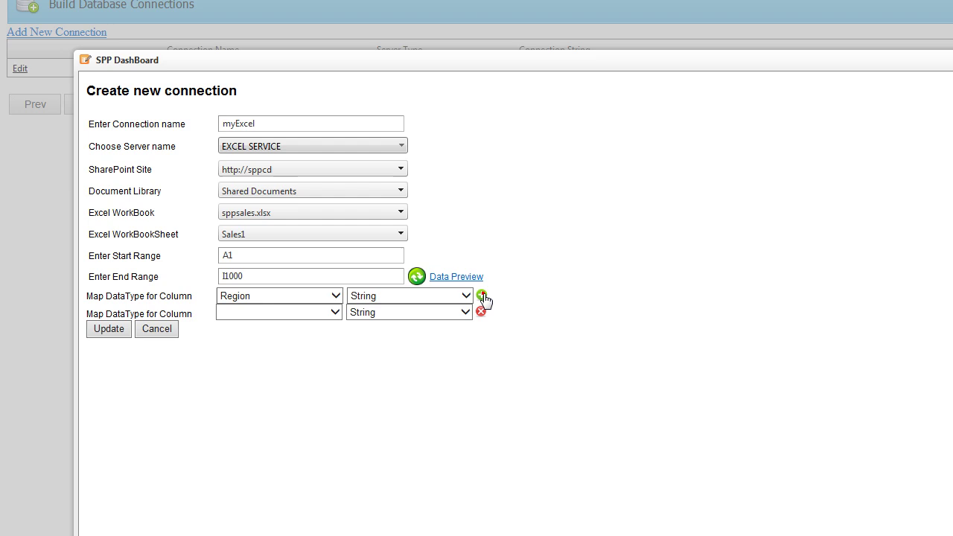
click(336, 312)
click(268, 360)
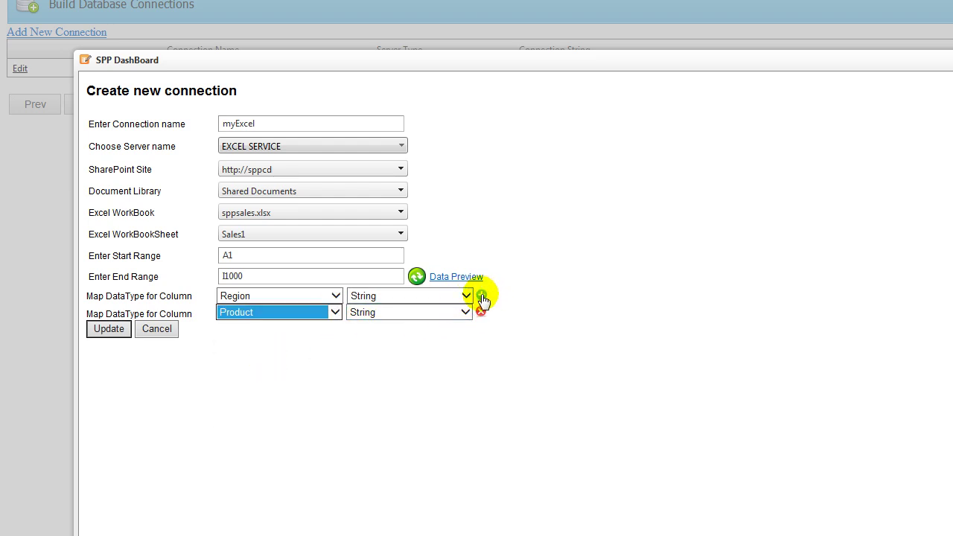
Add a third mapping that sets the first salesperson column after Customer Type to Numeric, and save the myExcel connection
click(482, 296)
click(335, 329)
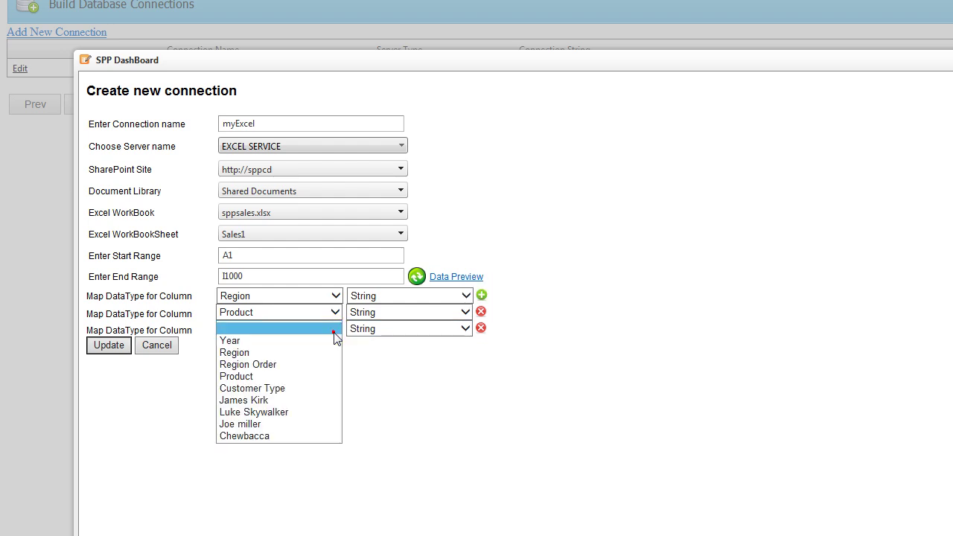
click(280, 402)
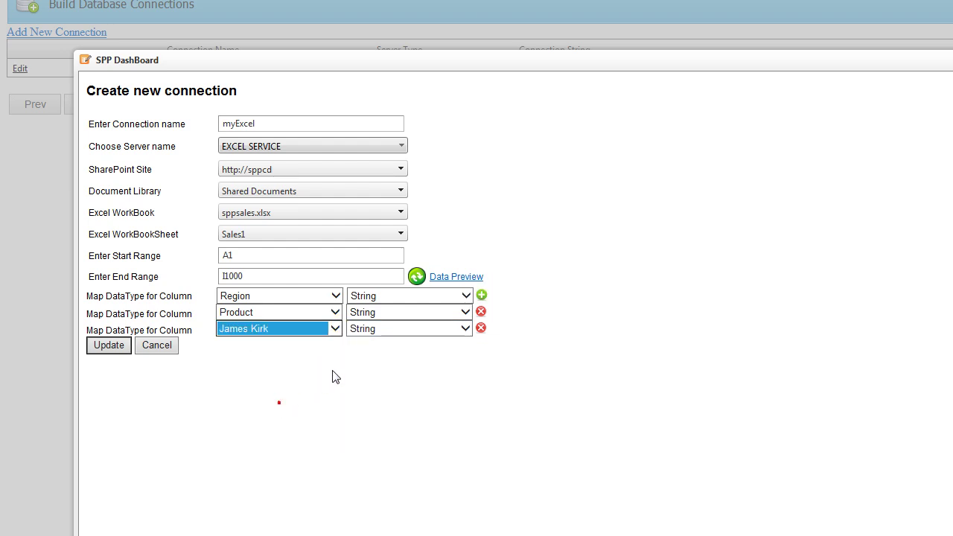
click(465, 330)
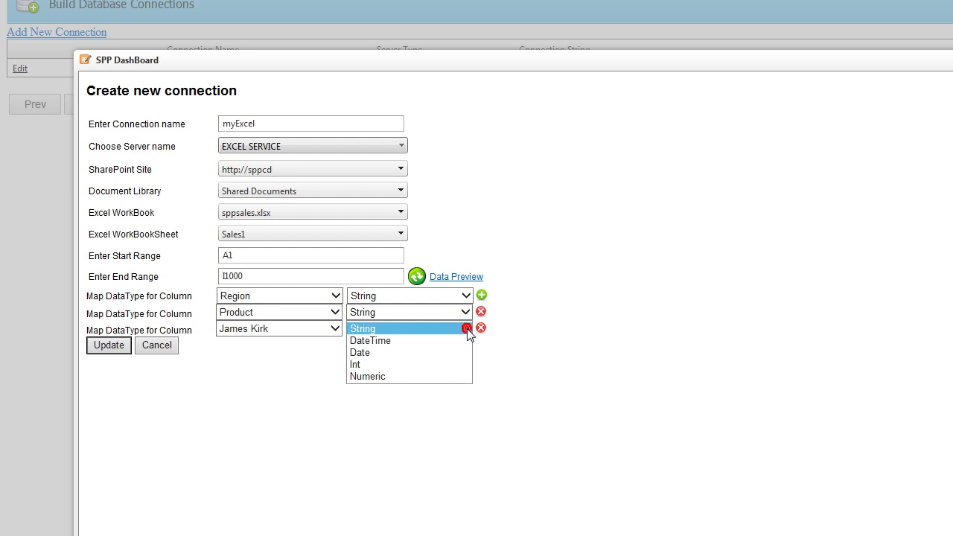
click(370, 377)
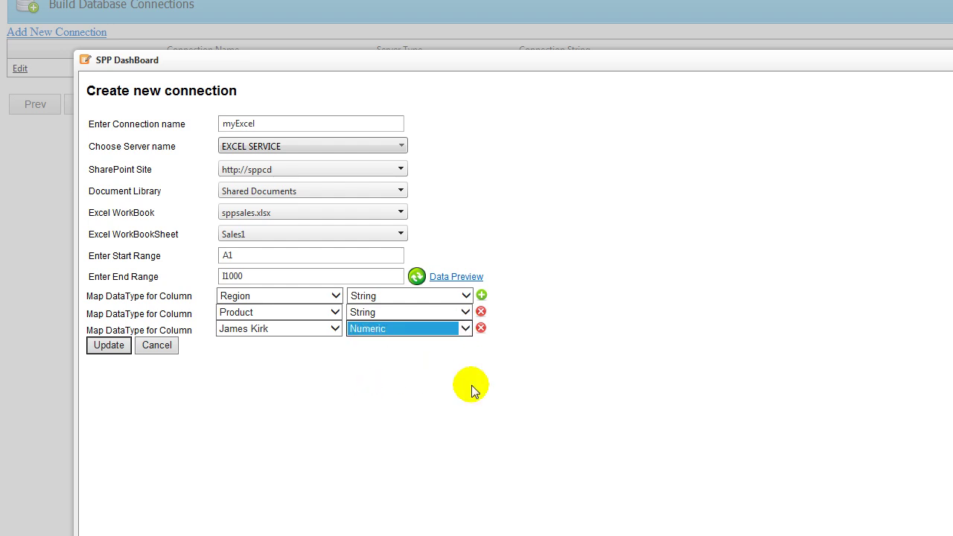
click(109, 347)
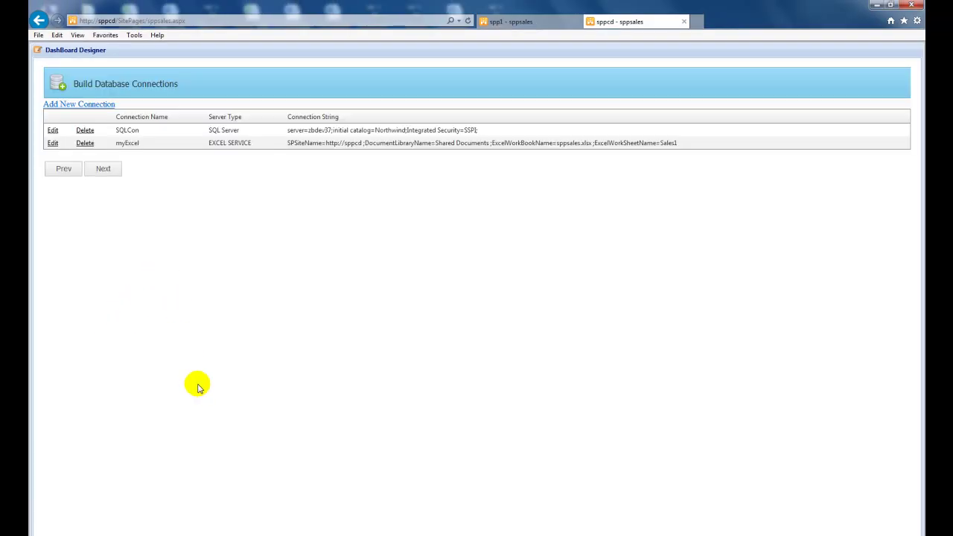
Proceed to the look and feel configuration and choose the SPPSales theme for the dashboard
click(105, 169)
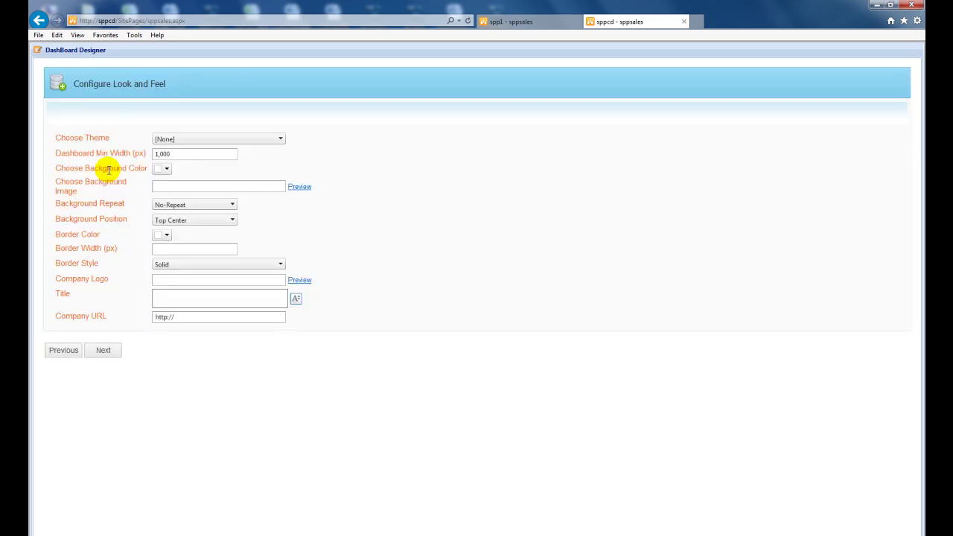
click(280, 141)
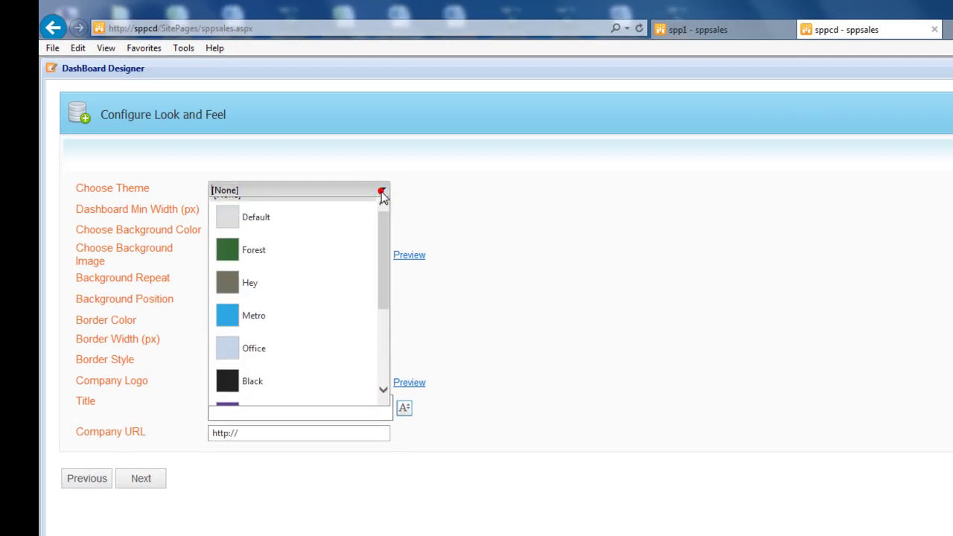
drag(381, 234, 392, 327)
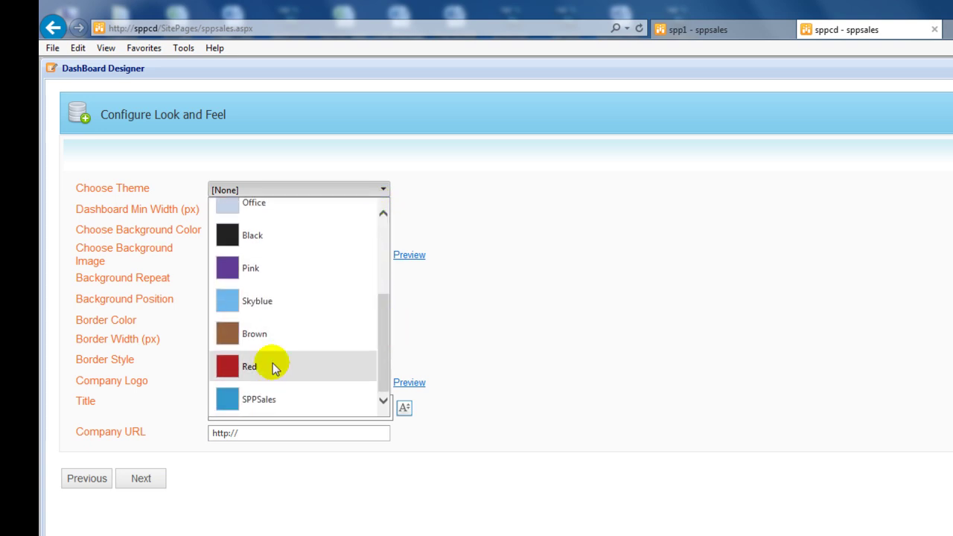
click(260, 405)
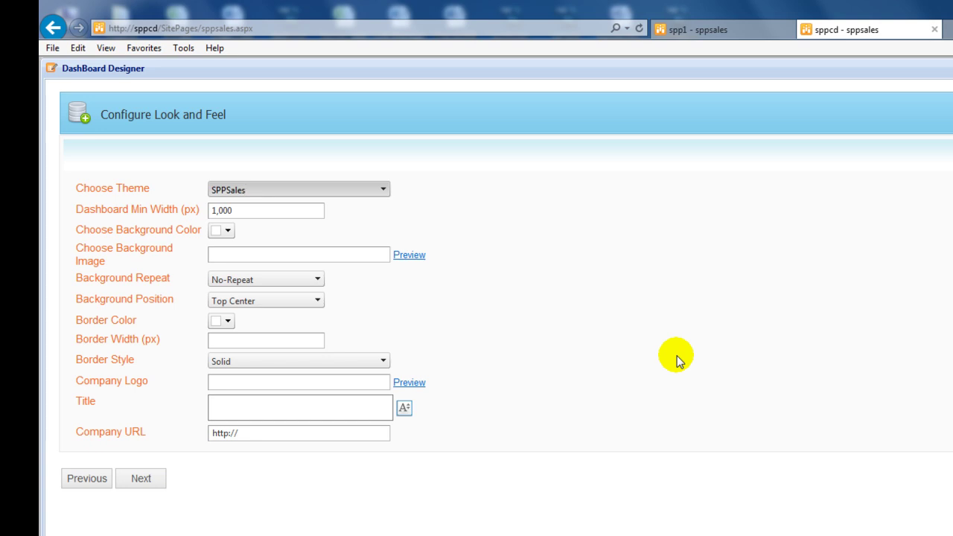
Give the dashboard the title SPP Sales and continue to the dashboard settings
click(262, 211)
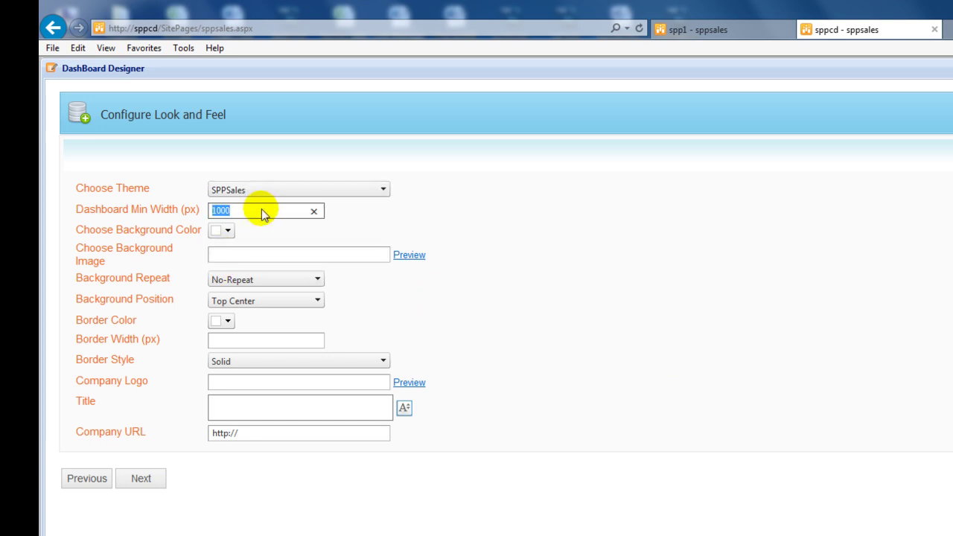
click(260, 403)
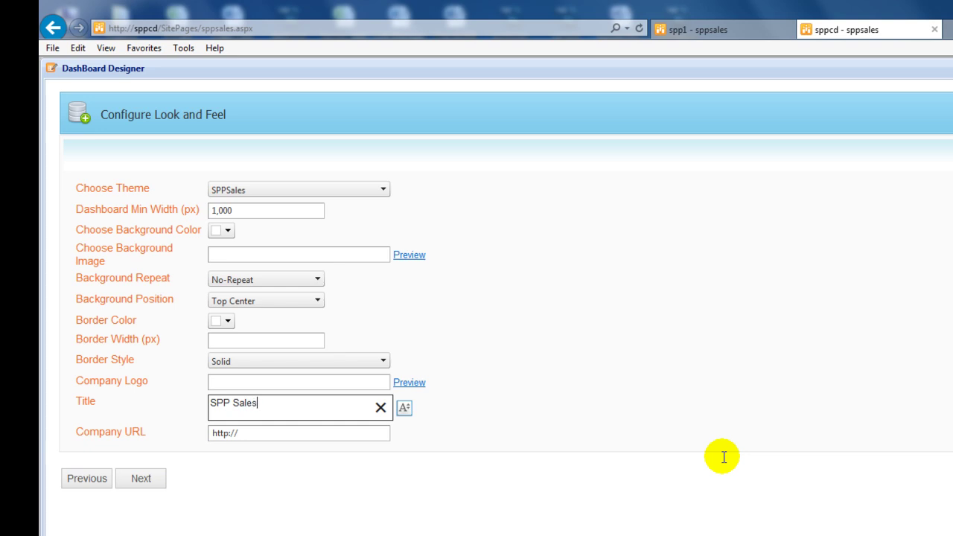
click(302, 432)
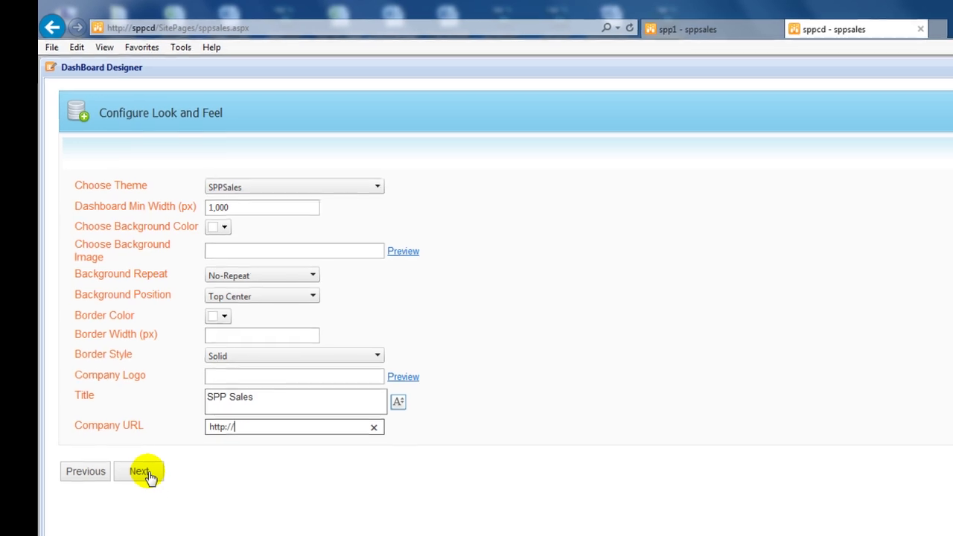
click(145, 473)
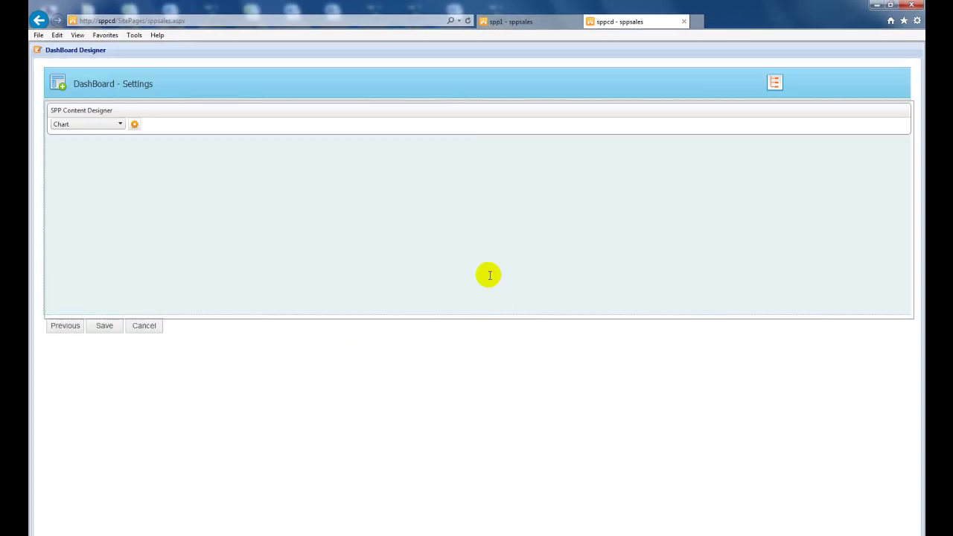
Consult the finished spp1 sales dashboard as a layout reference and insert a table with two rows and one column into the empty dashboard
click(516, 24)
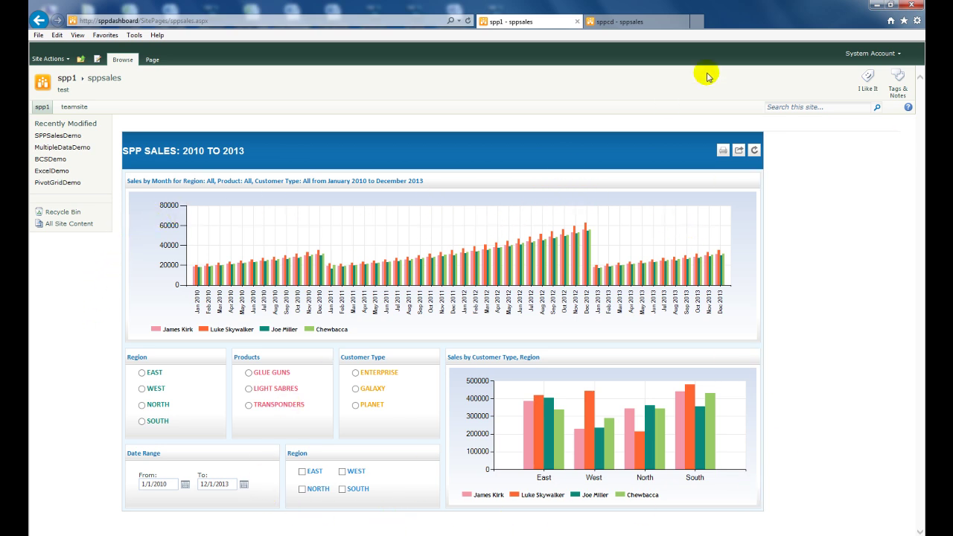
click(630, 22)
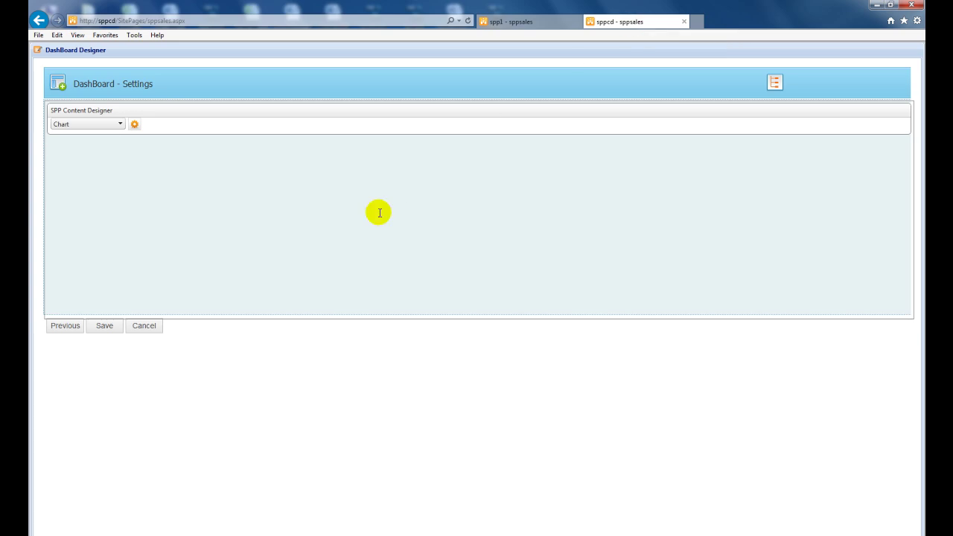
right_click(318, 180)
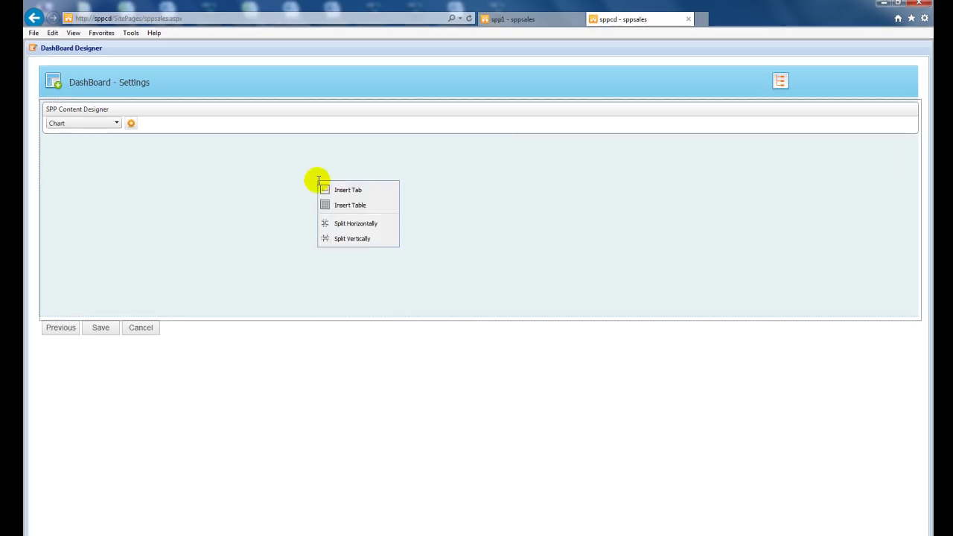
click(342, 209)
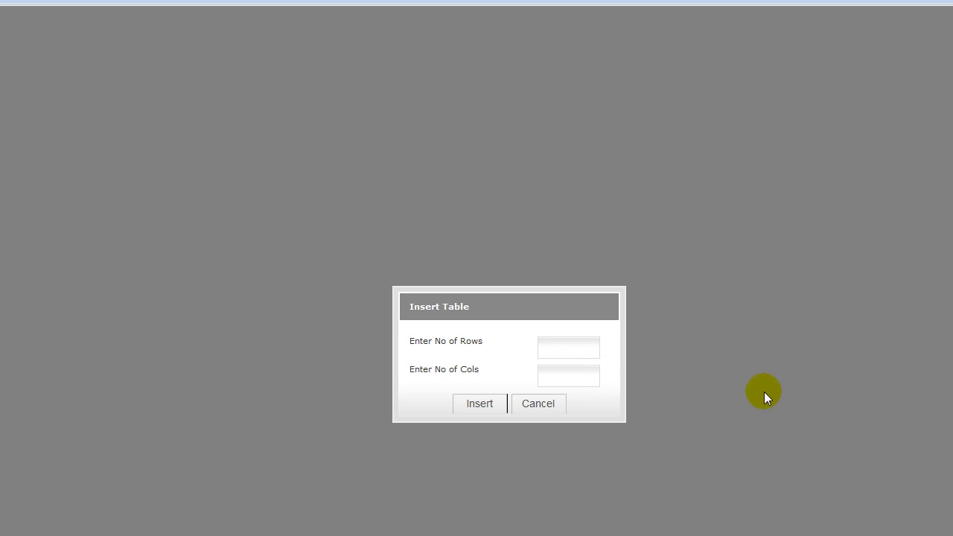
text(1)
click(574, 375)
text(1)
click(574, 344)
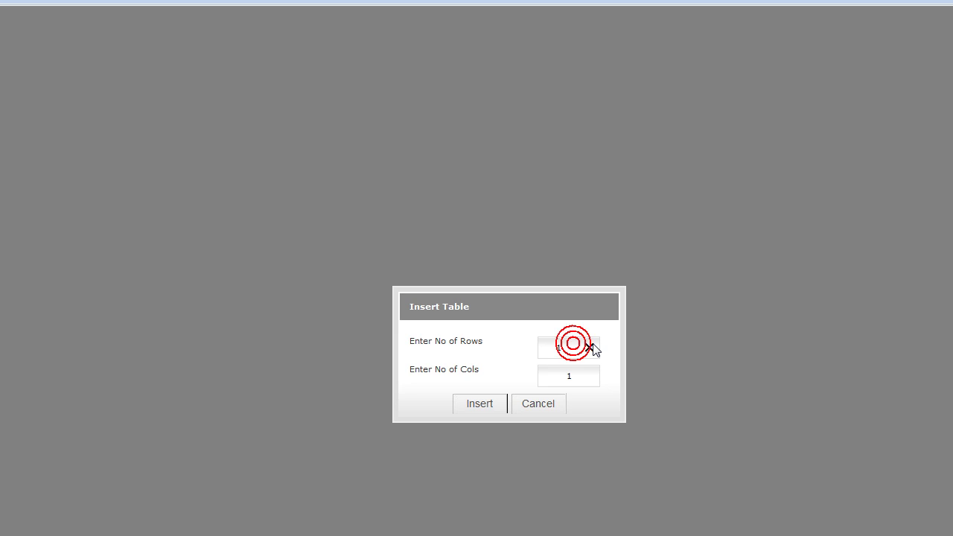
click(477, 406)
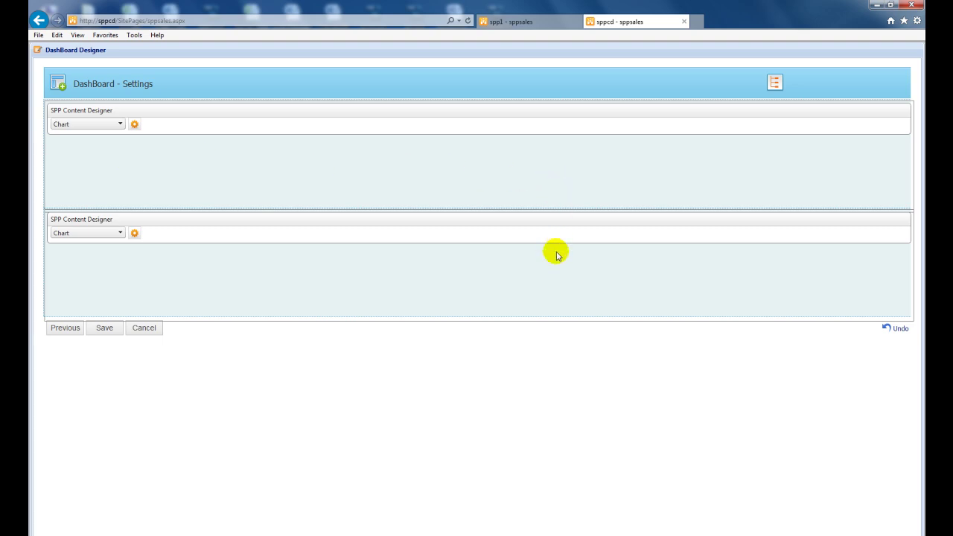
Insert a table with 1 row and 2 columns into the lower cell of the dashboard layout
right_click(396, 270)
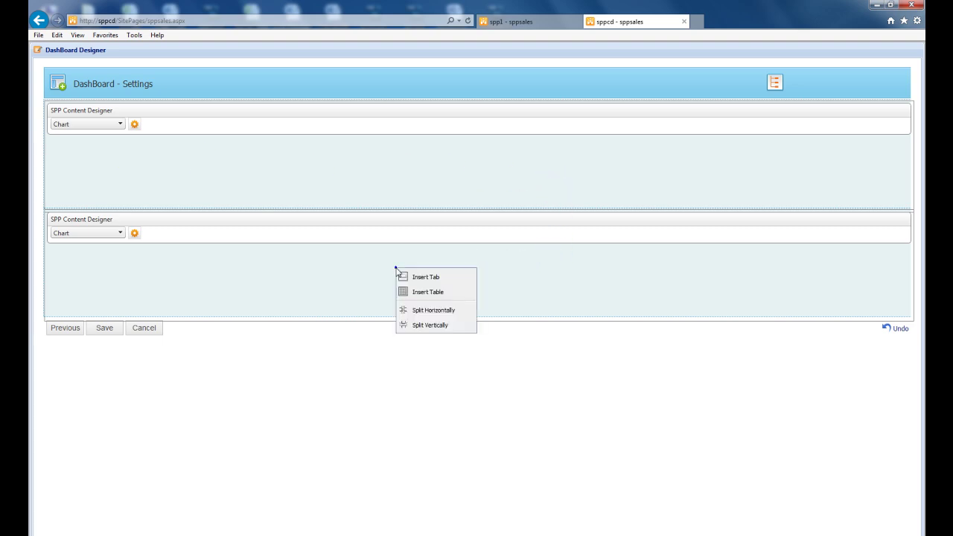
click(431, 292)
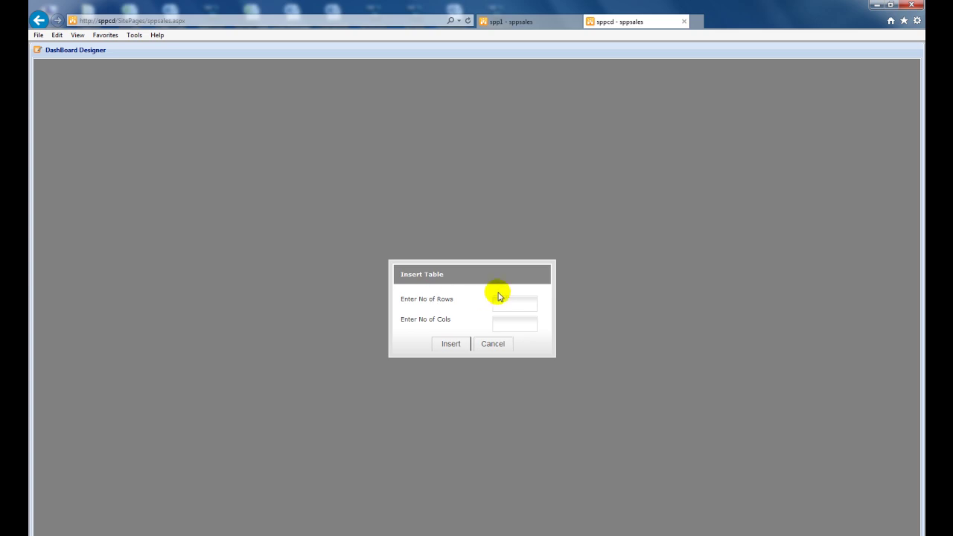
text(1)
click(508, 321)
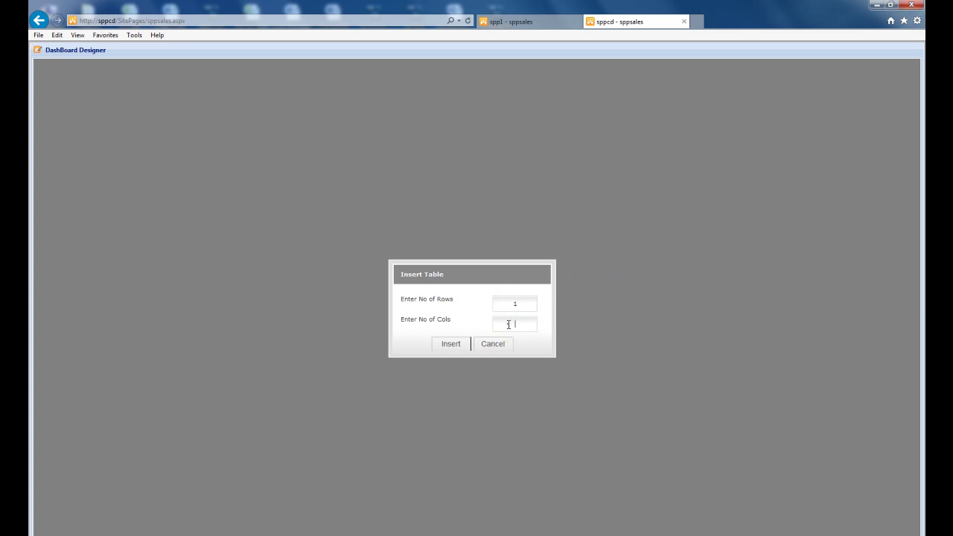
text(2)
click(454, 347)
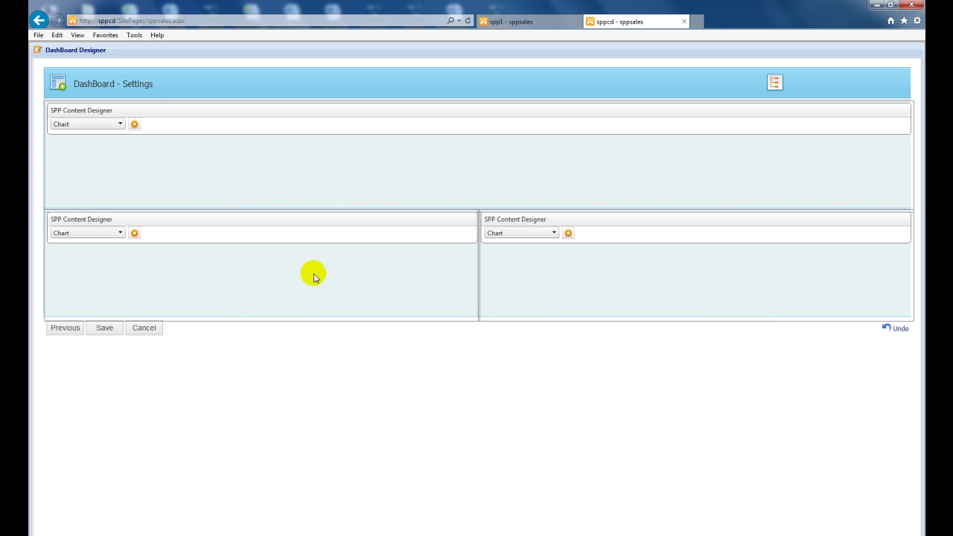
Insert a table with two rows and one column into the lower-left cell of the dashboard layout
right_click(287, 264)
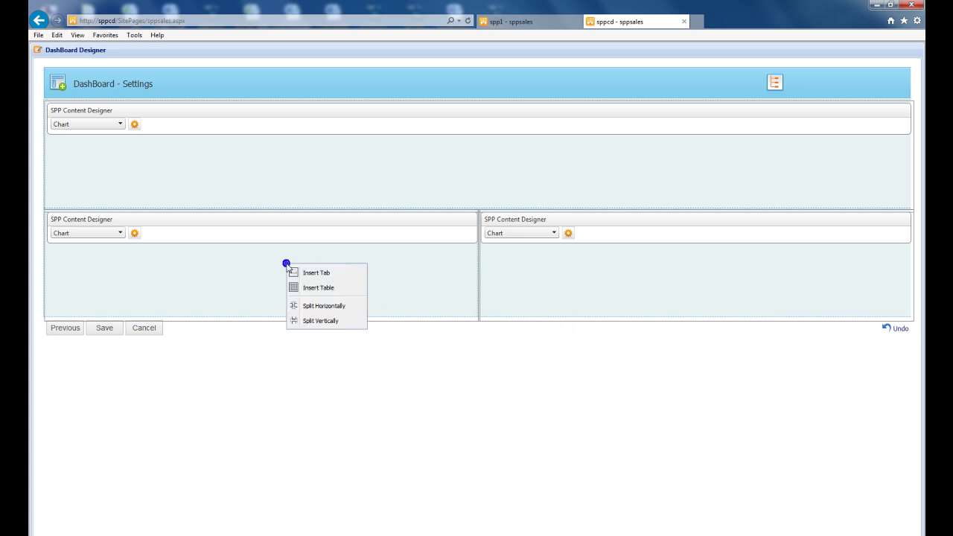
click(325, 289)
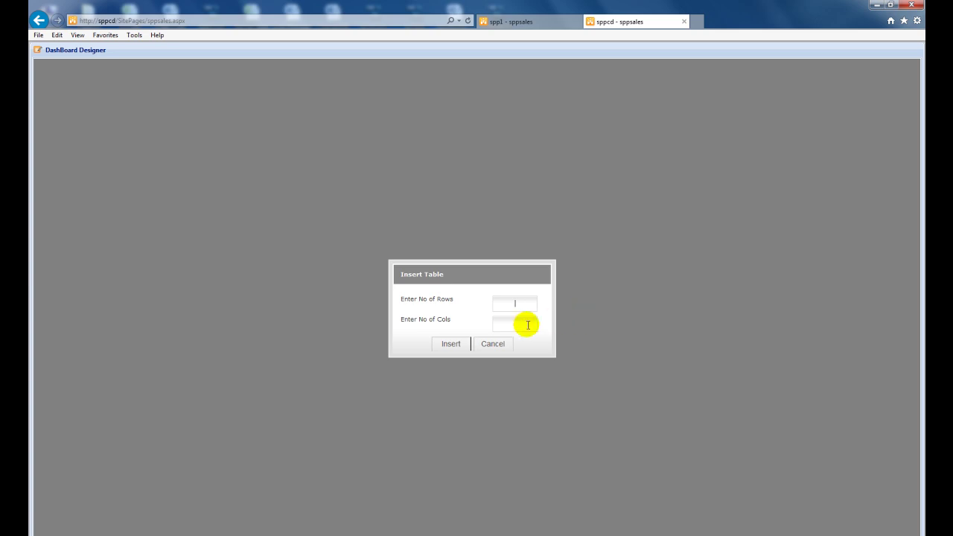
text(2)
click(515, 324)
text(2)
click(451, 344)
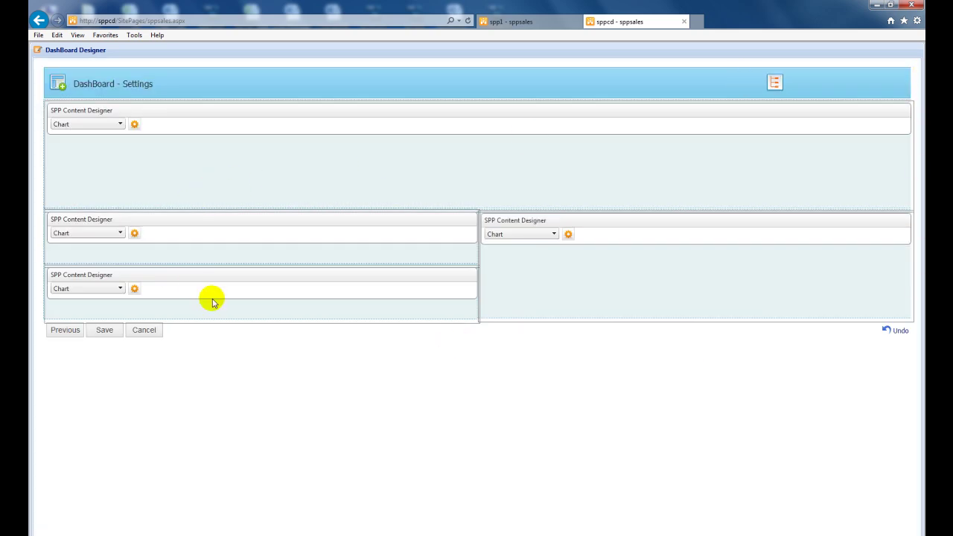
Insert a table with 1 row and 2 columns into the lowest cell on the left side of the dashboard layout
right_click(214, 306)
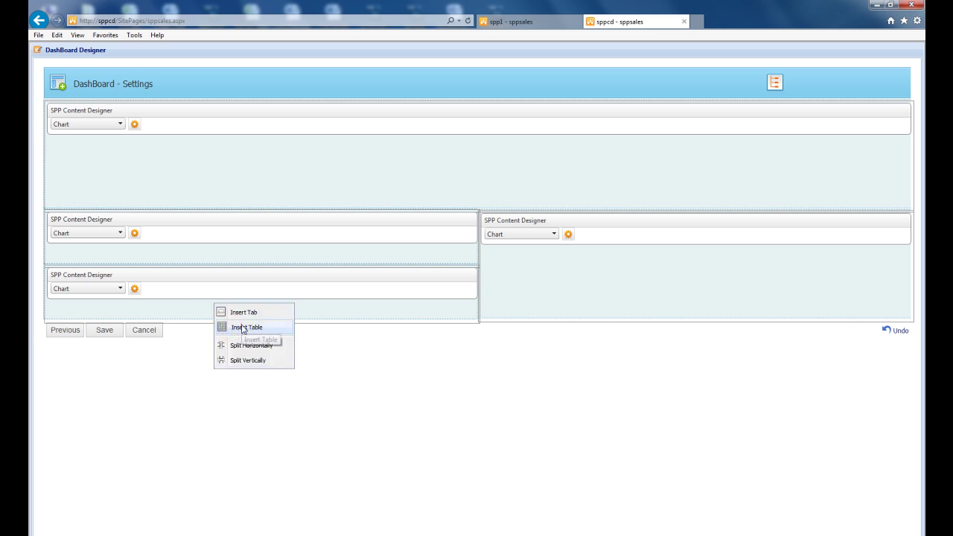
click(241, 325)
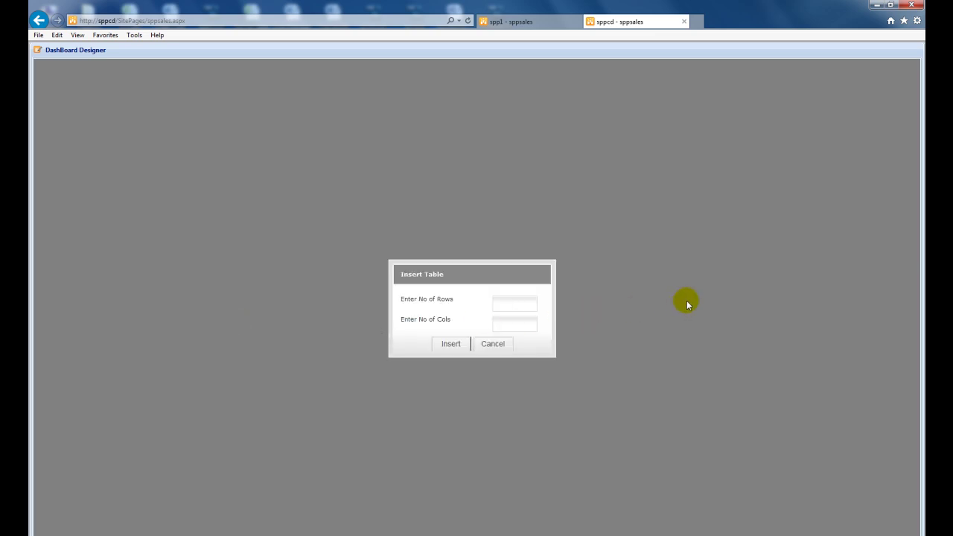
text(1)
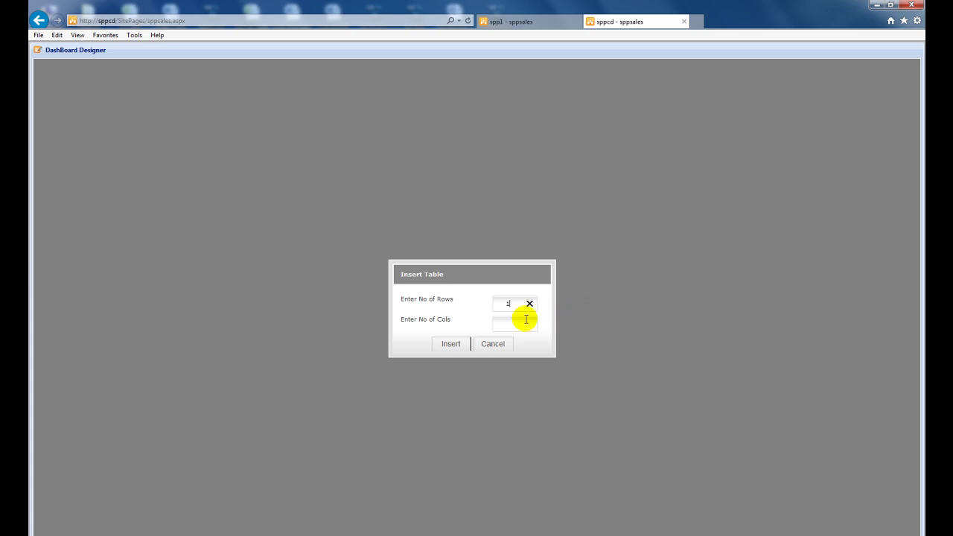
click(523, 325)
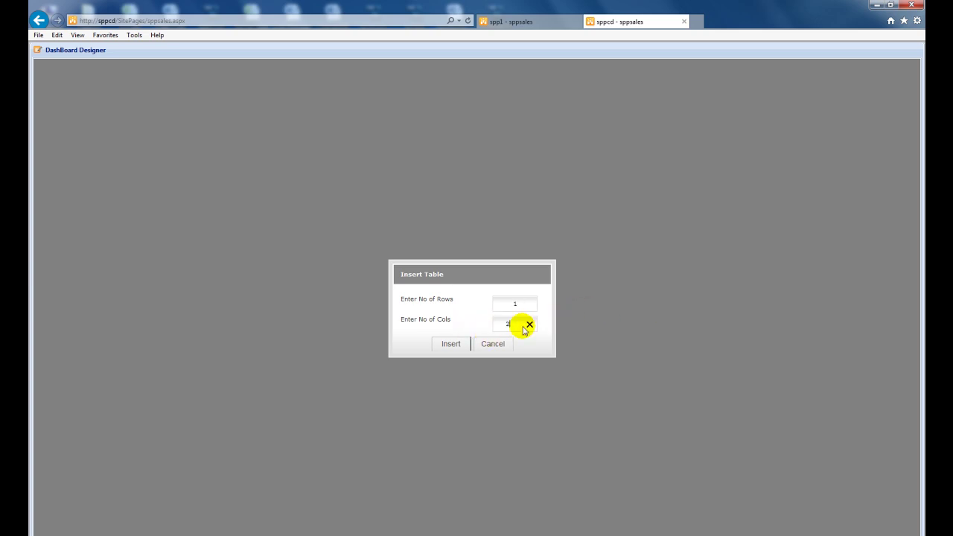
click(452, 346)
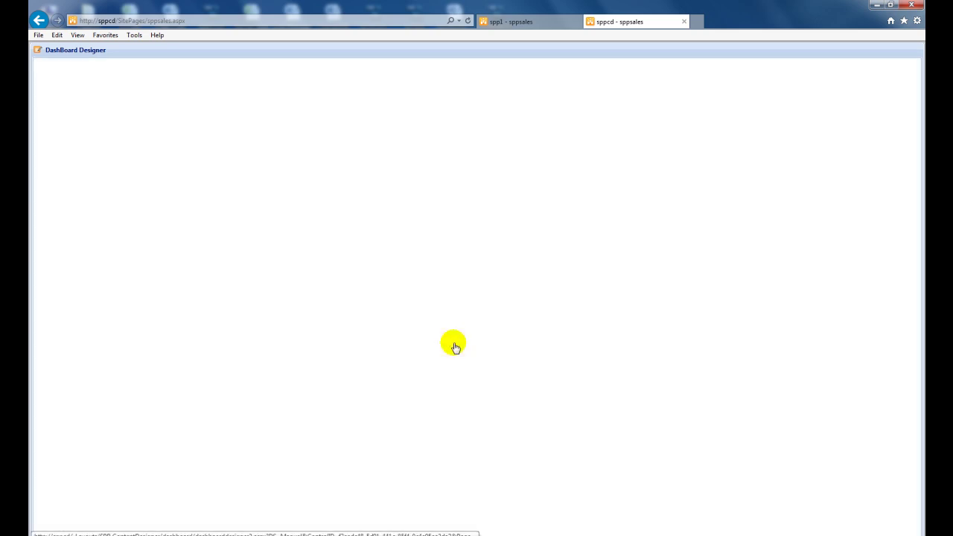
Insert a table with 1 row and 3 columns into the cell above the two-column row and compare the layout with the finished spp1 dashboard
click(185, 251)
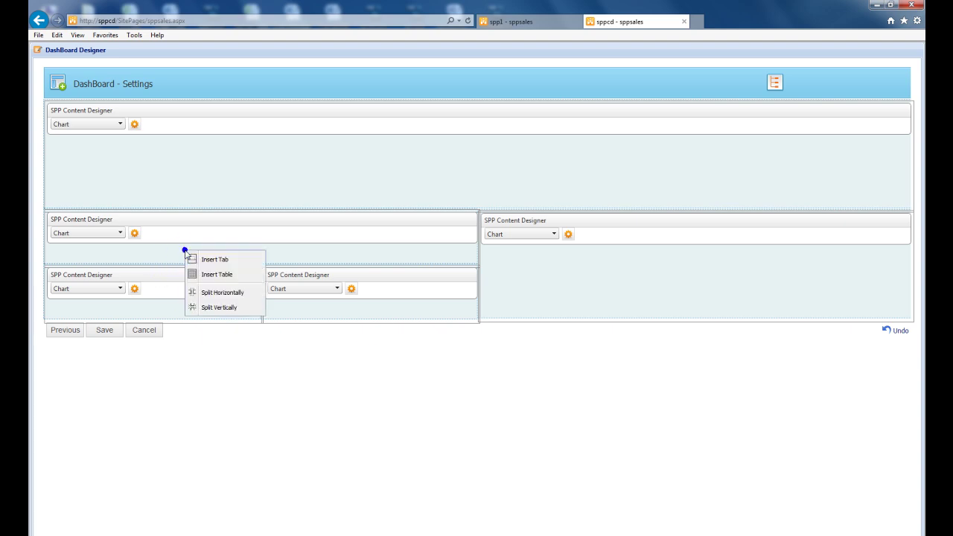
click(211, 274)
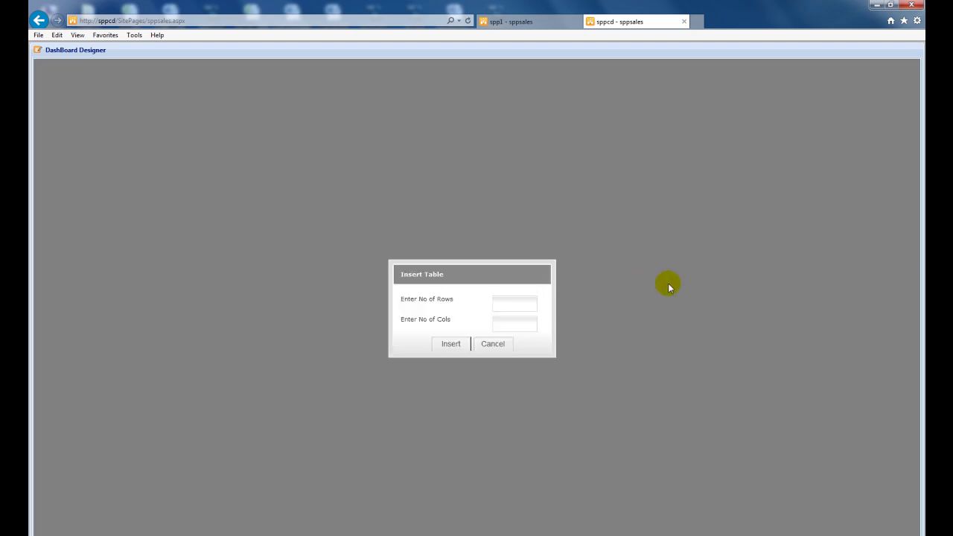
text(1)
click(528, 320)
text(2)
click(450, 344)
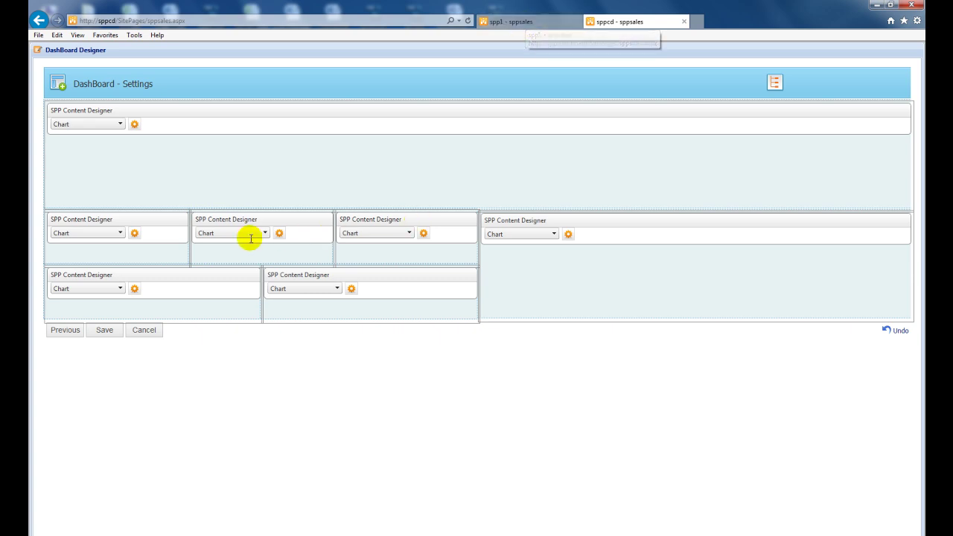
click(523, 23)
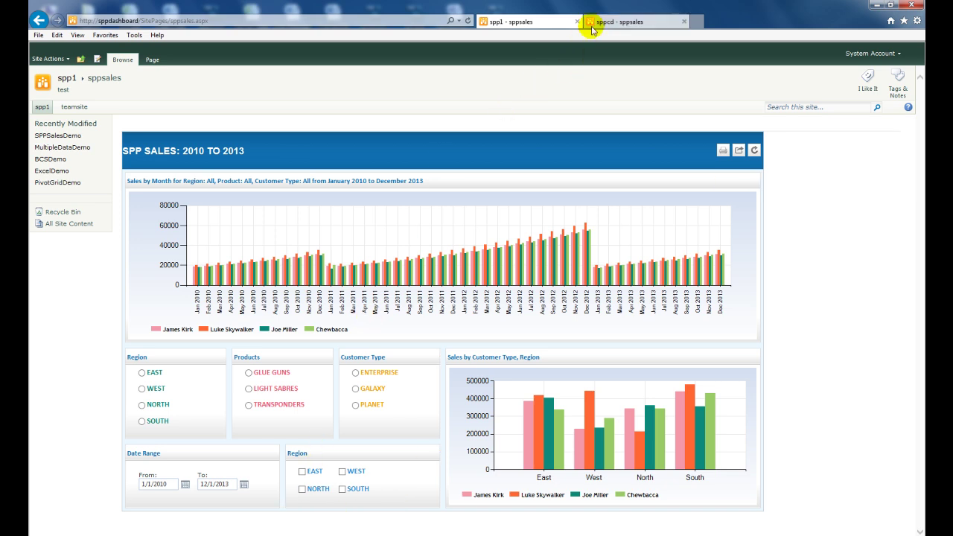
click(634, 23)
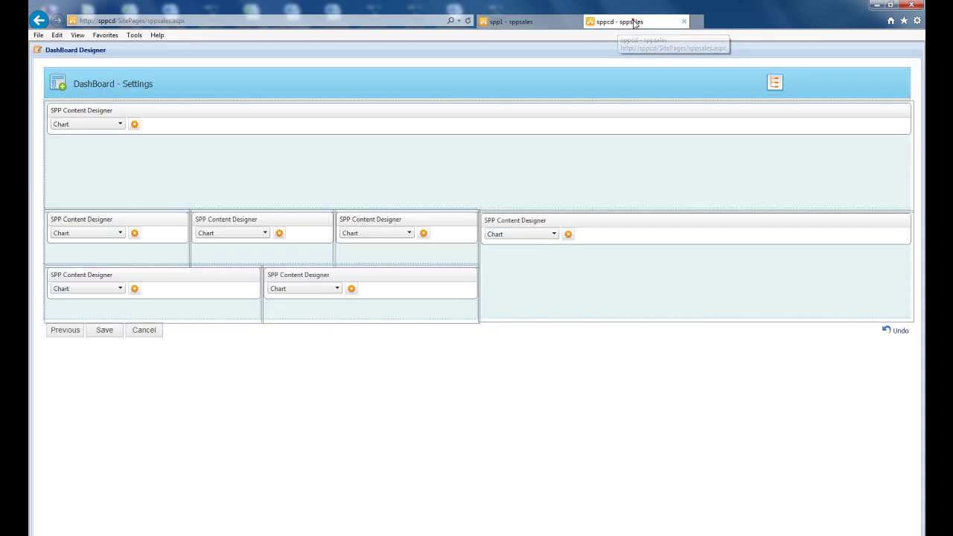
Make the first cell of the lower two-column row a DatePicker and title it Date Range in its settings
click(121, 291)
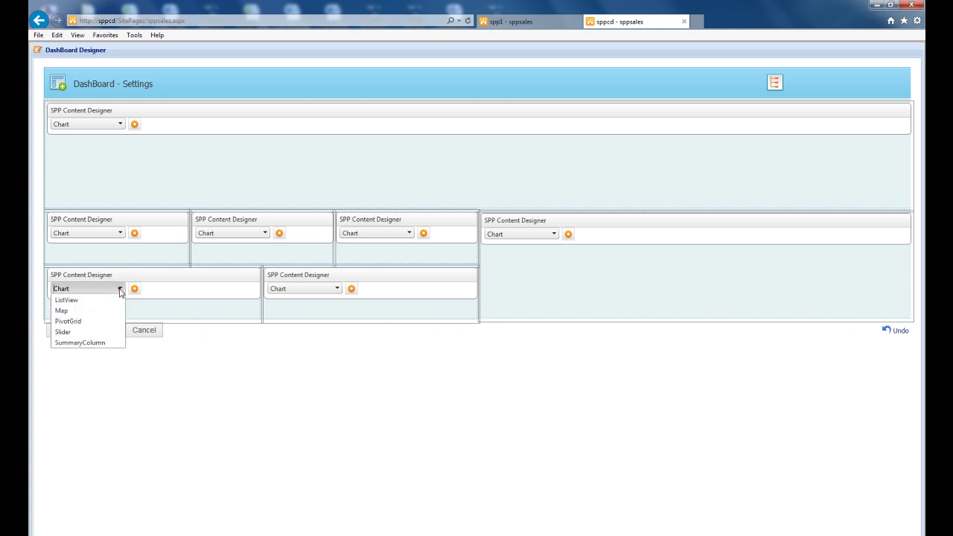
click(85, 322)
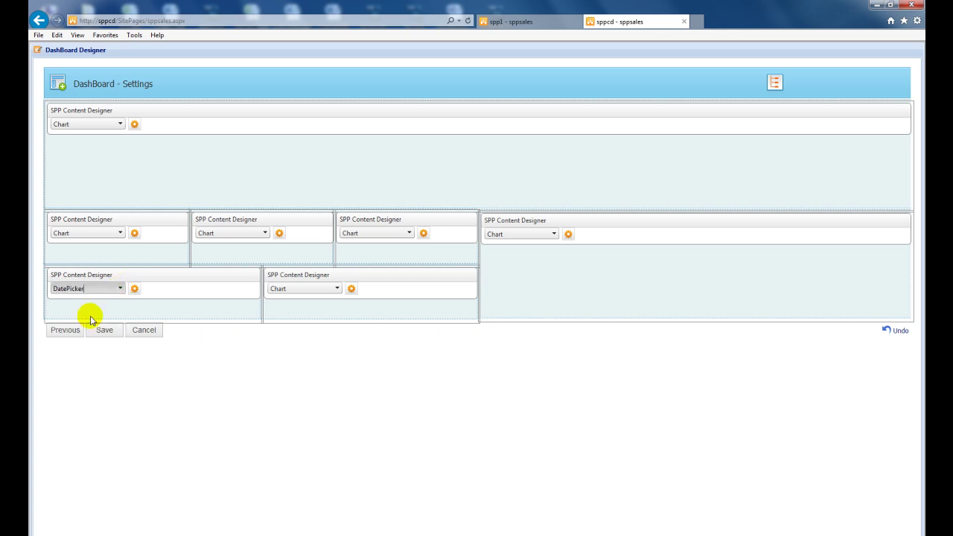
click(136, 291)
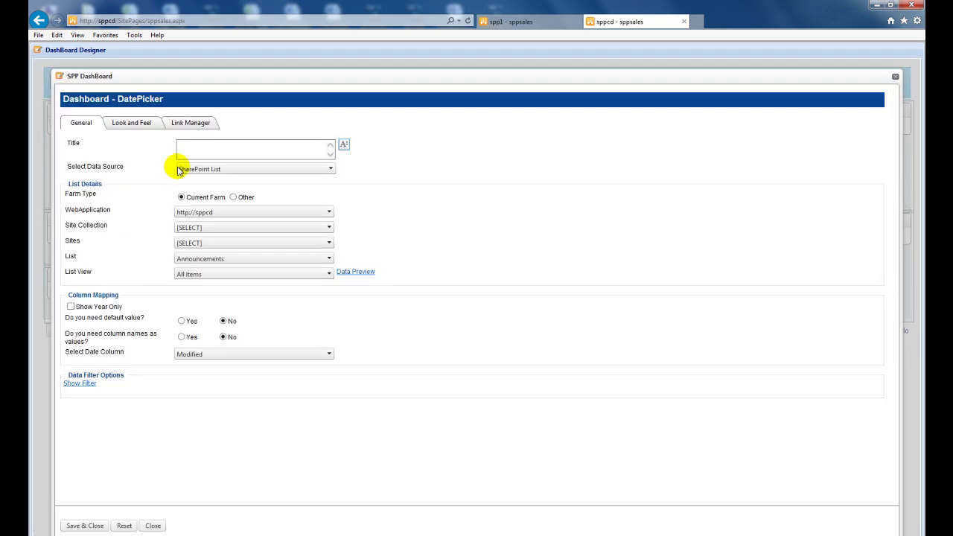
click(218, 153)
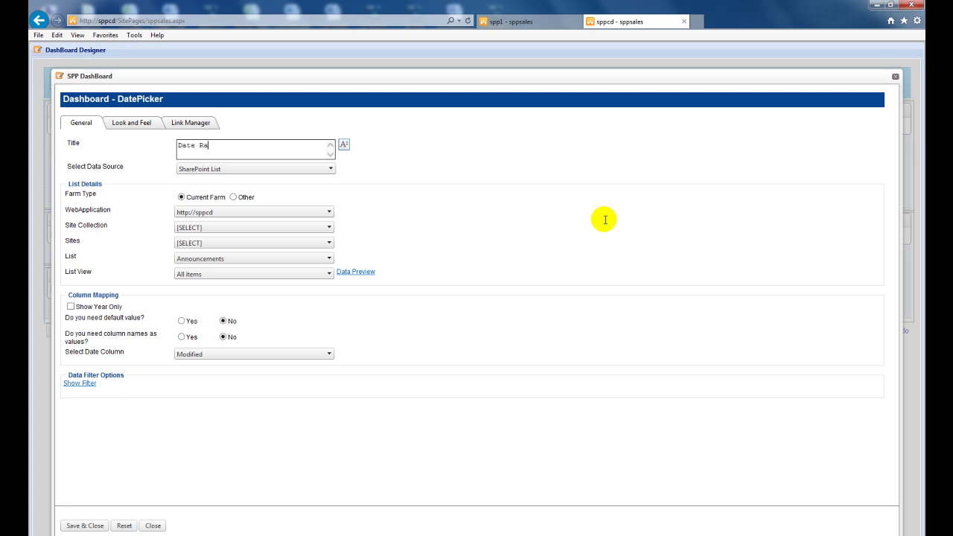
Use SharePoint List as the DatePicker's data source and choose the sppsales list
click(331, 168)
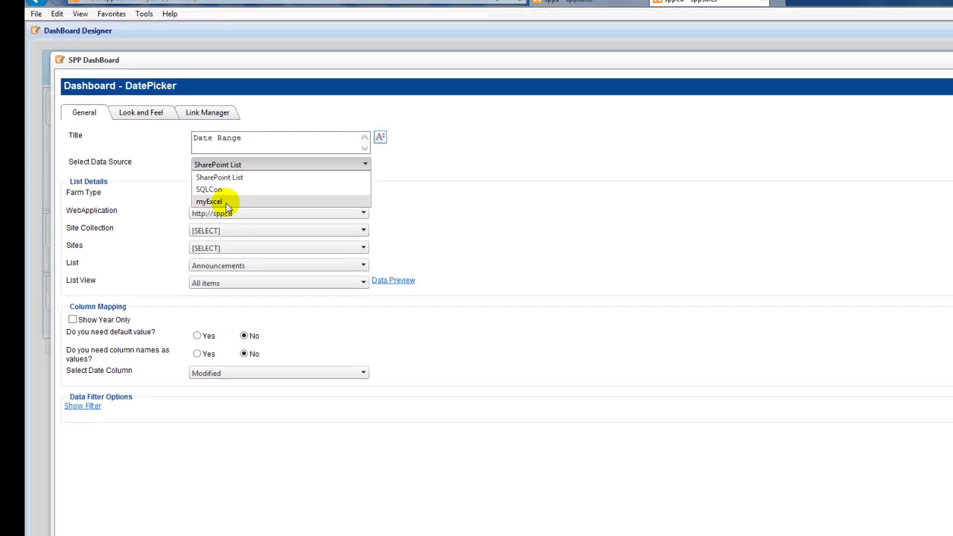
click(278, 174)
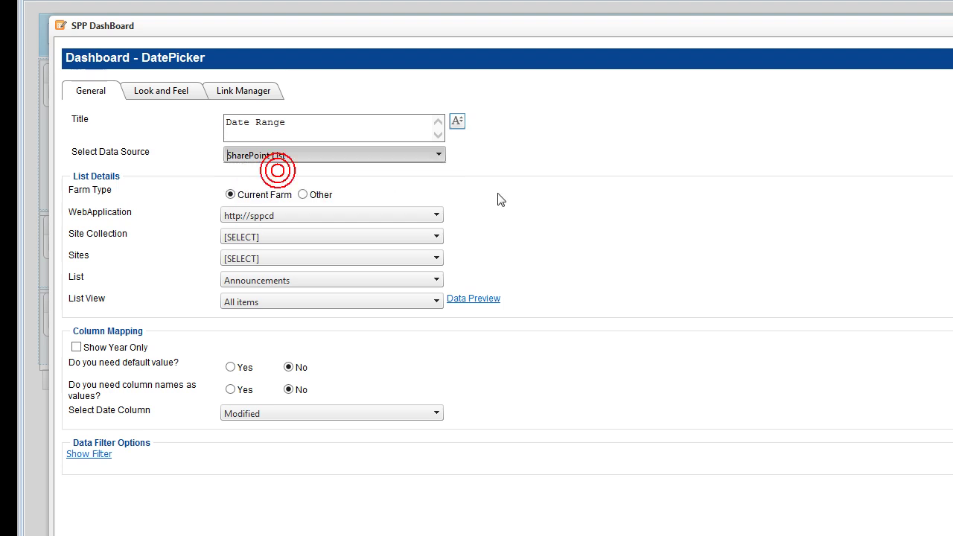
click(437, 278)
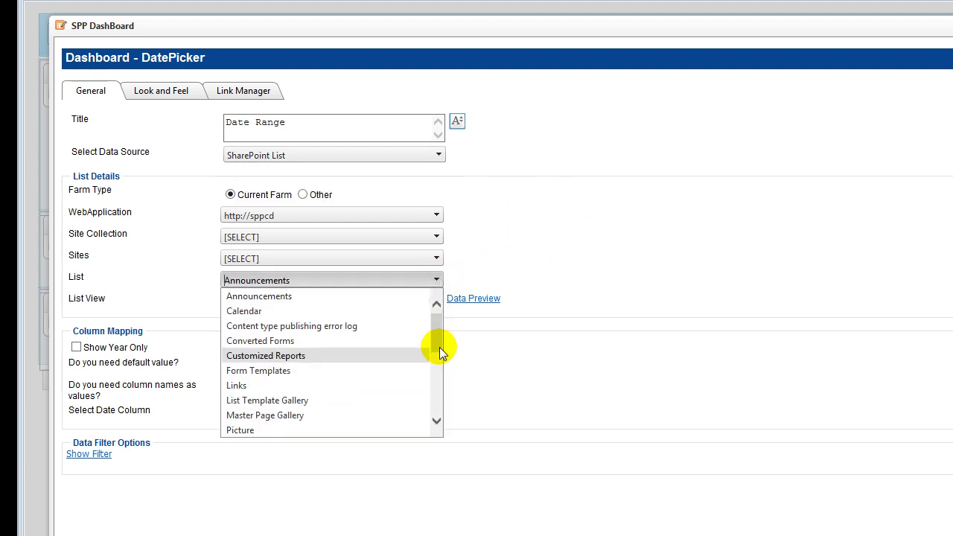
drag(439, 335, 449, 386)
click(288, 338)
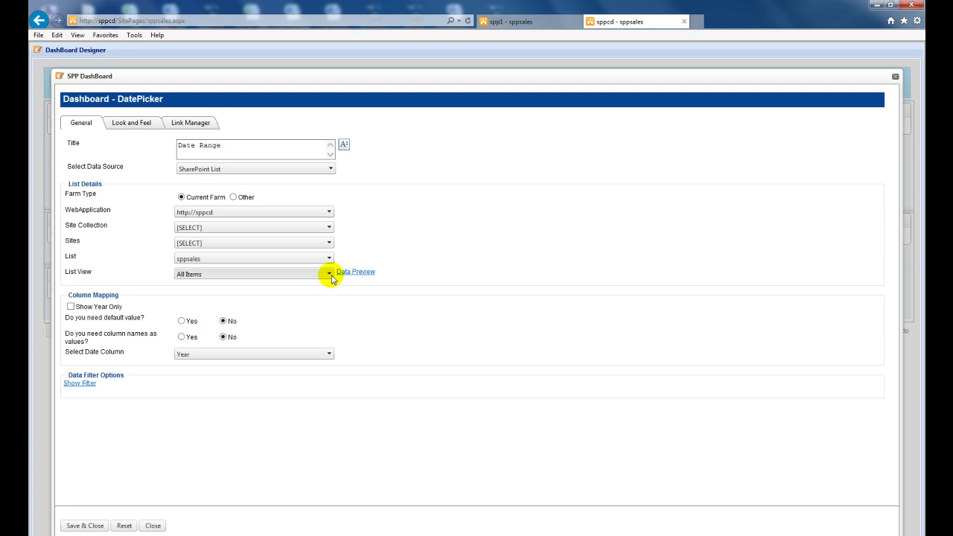
Preview the sppsales list data across all its columns and close the preview
click(358, 272)
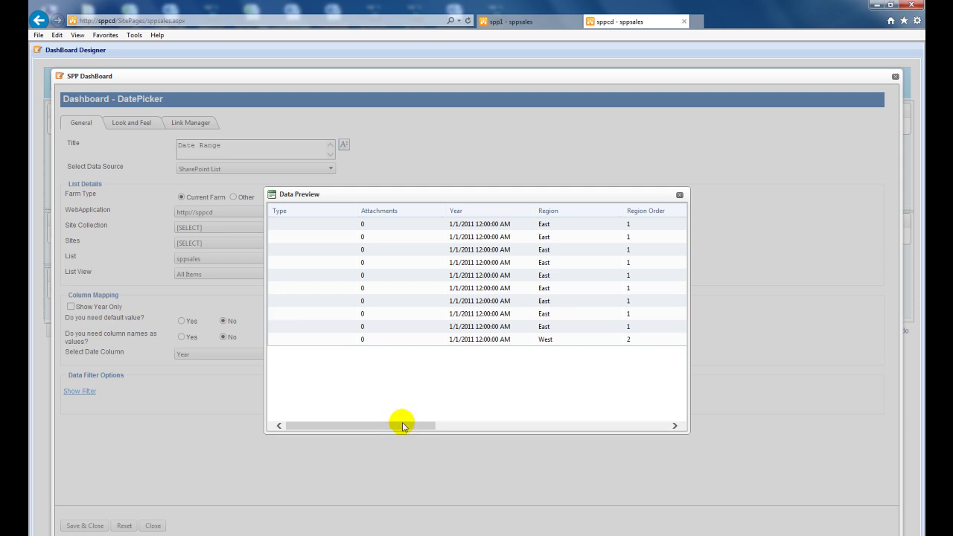
drag(402, 426, 656, 436)
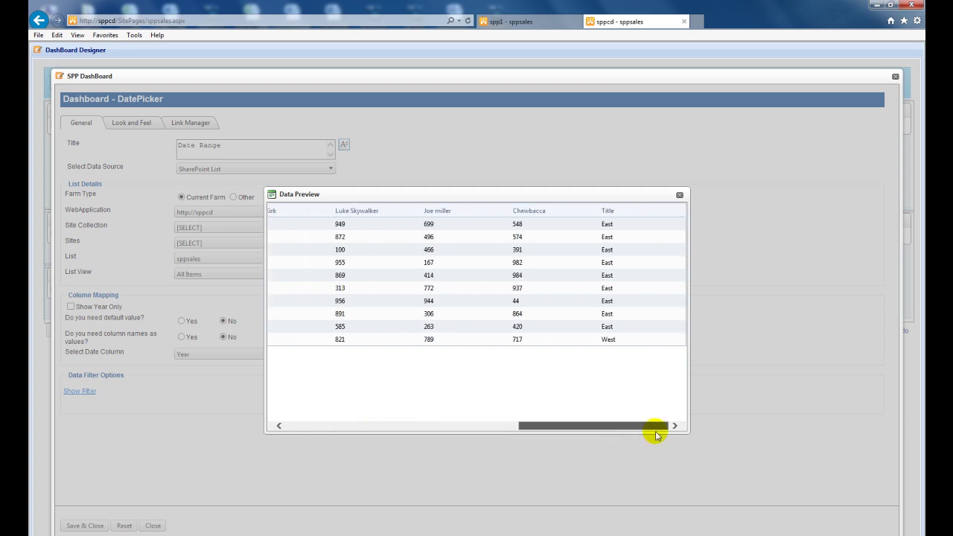
click(680, 196)
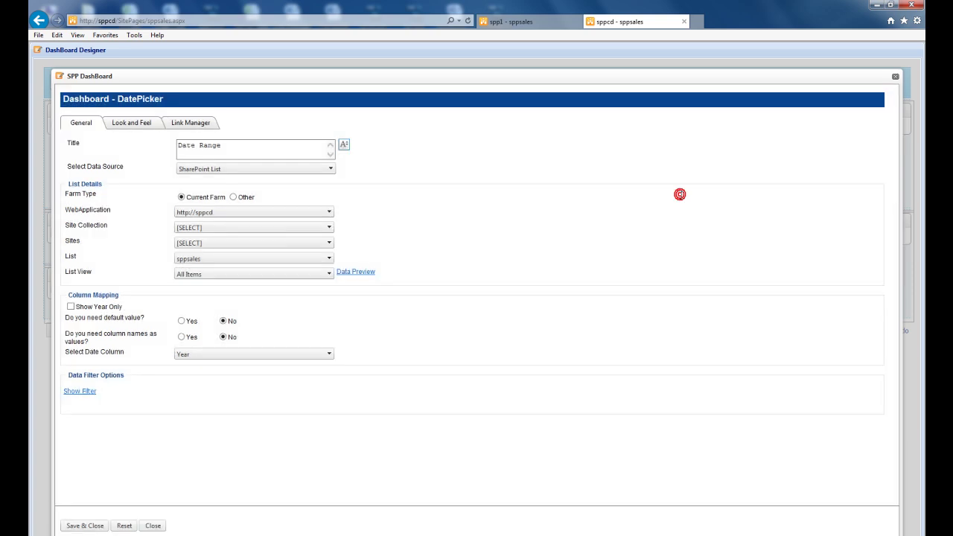
Set the DatePicker's control width to 300 px and height to 100 px, and apply the Office2007 theme
click(138, 124)
click(201, 159)
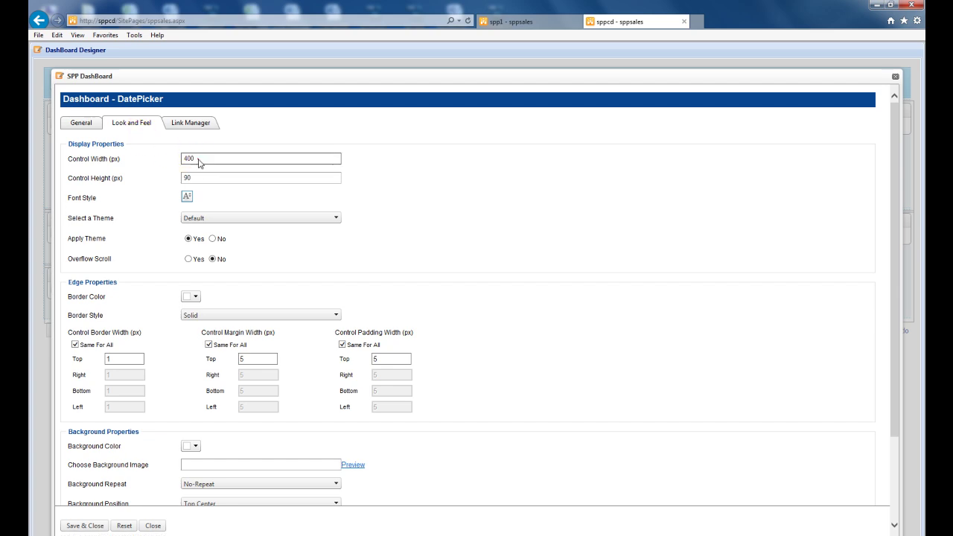
double_click(200, 159)
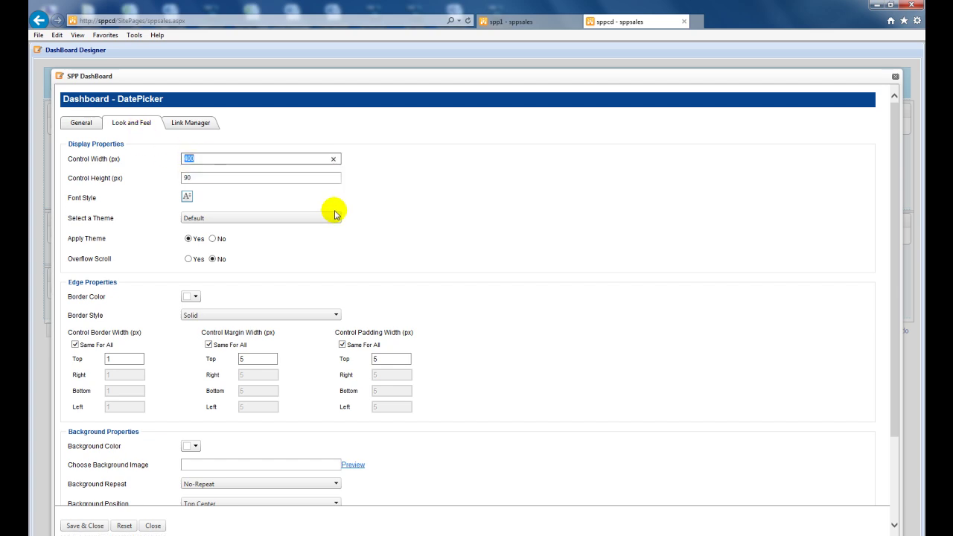
key(Tab)
text(100)
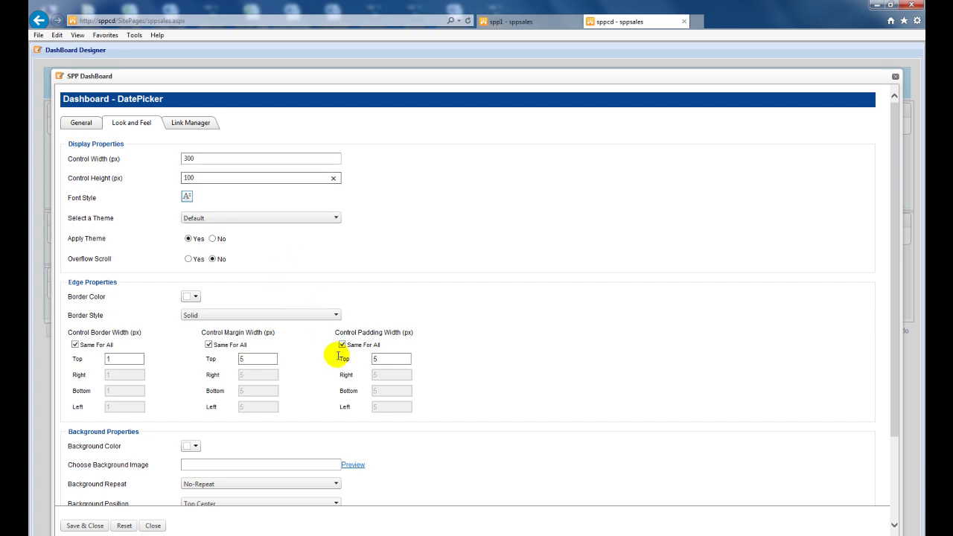
click(331, 219)
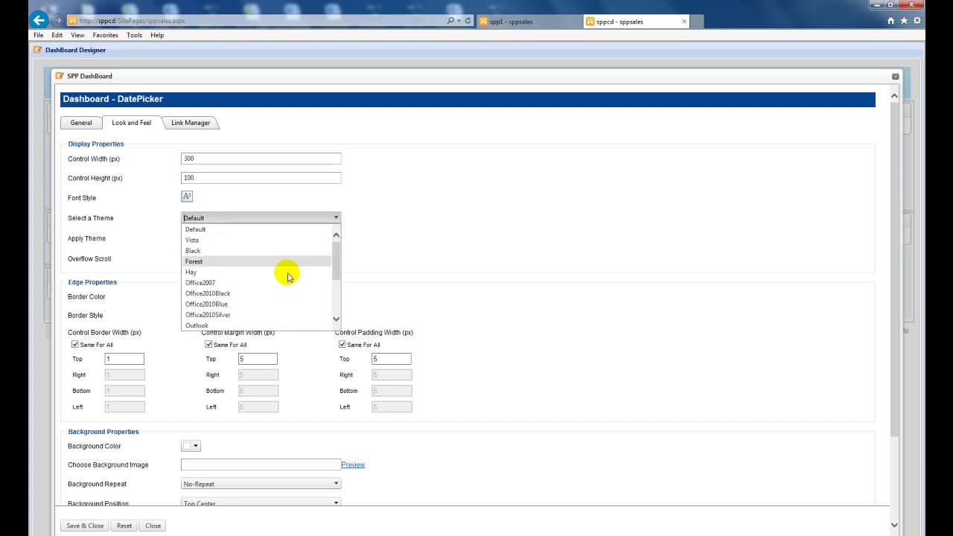
click(232, 285)
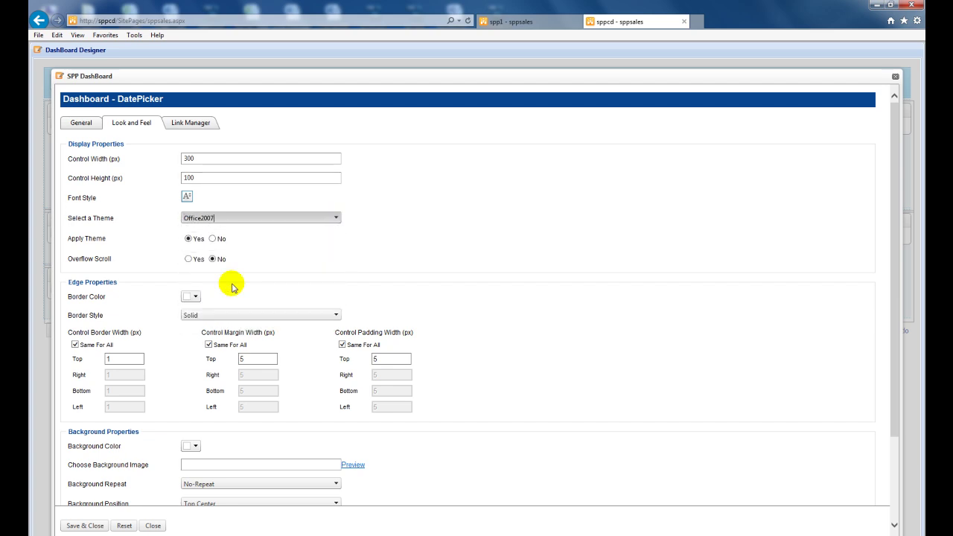
Give the DatePicker individual padding widths, with 20 px at the top and 25 px at the left
scroll(828, 260, down, 3)
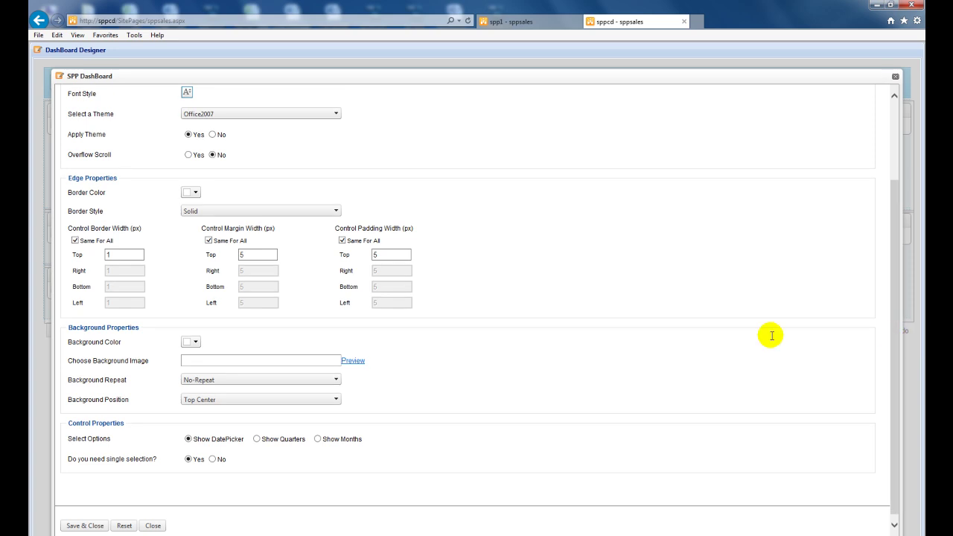
click(342, 240)
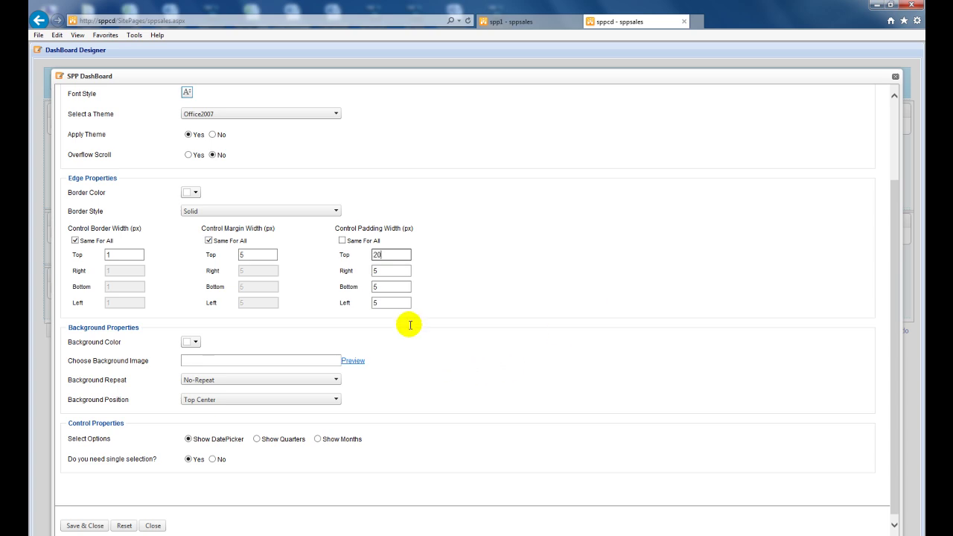
click(386, 302)
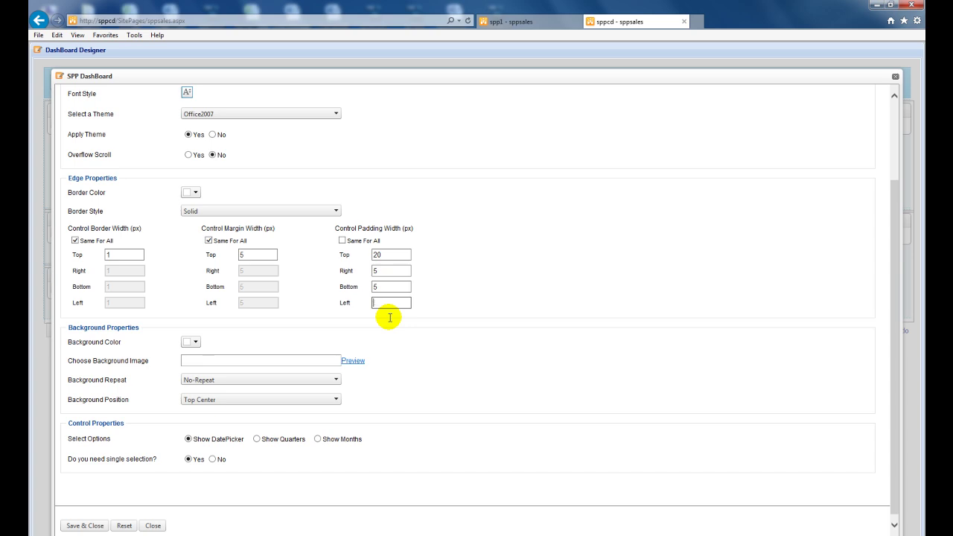
text(25)
scroll(389, 318, down, 1)
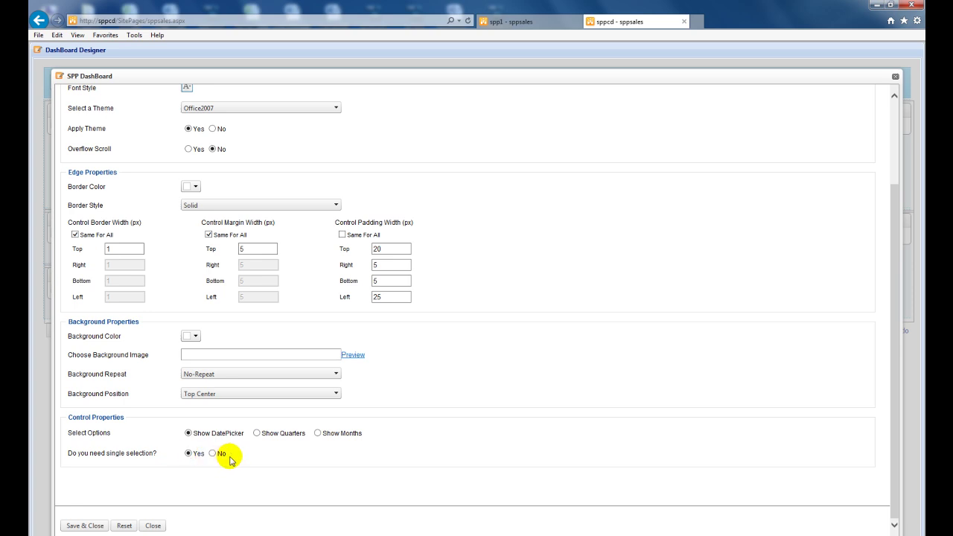
scroll(626, 328, up, 5)
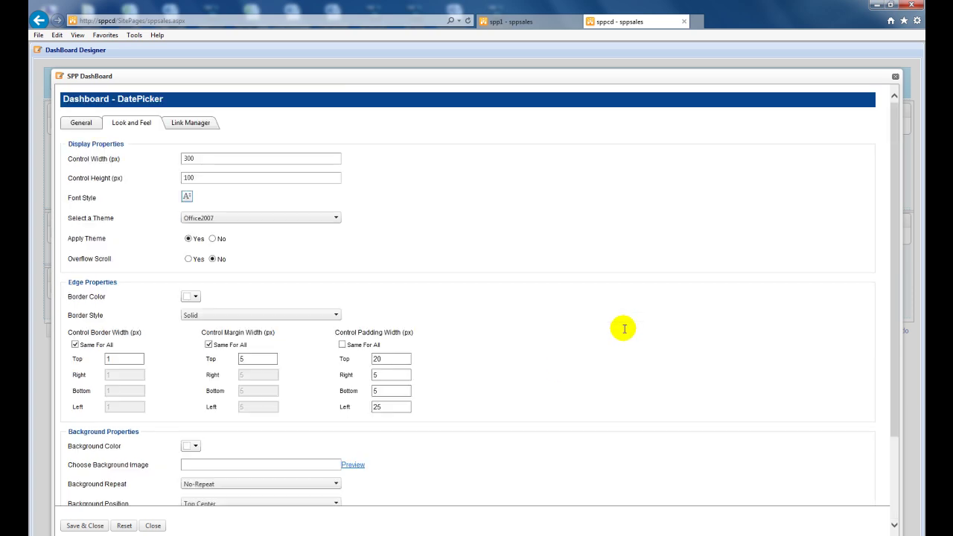
Make the DatePicker a link provider, enter its provider name, and save its settings
click(193, 123)
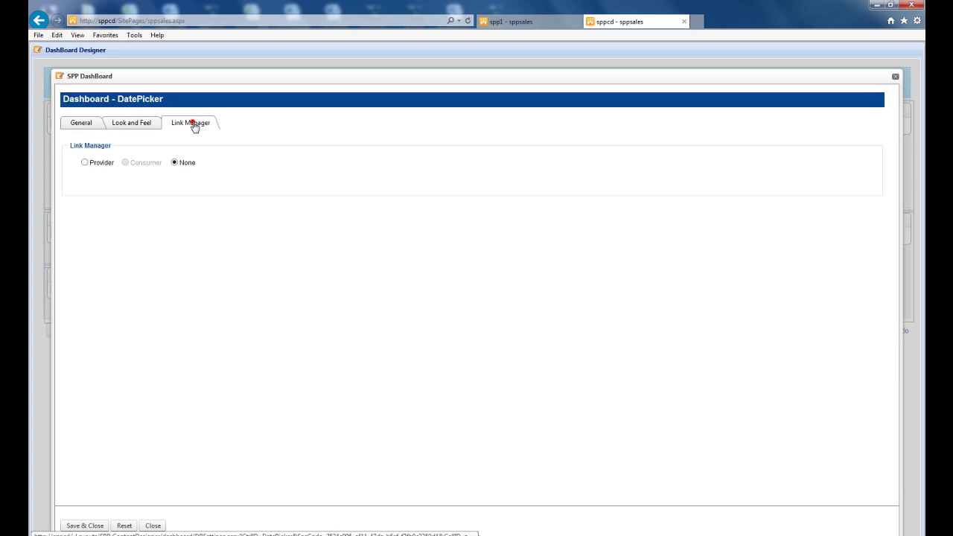
click(85, 163)
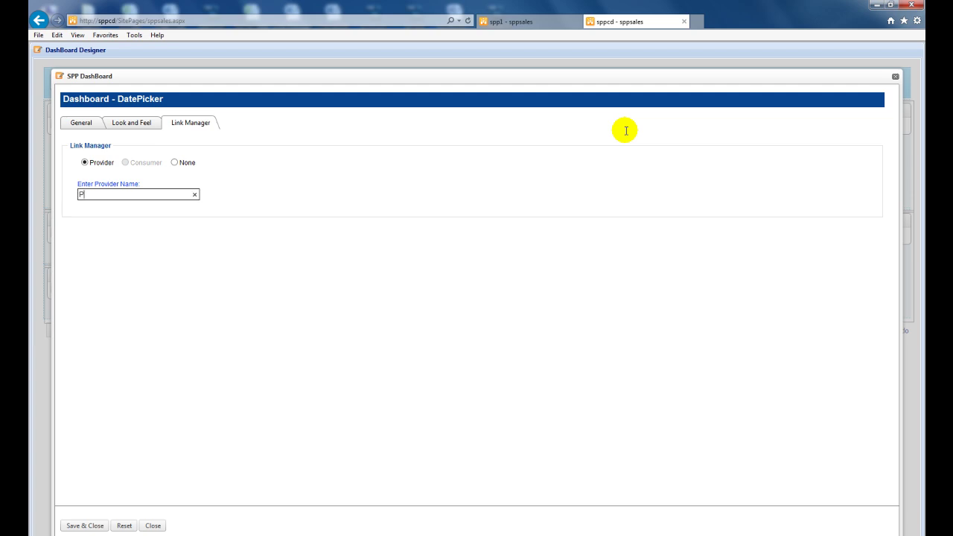
click(85, 526)
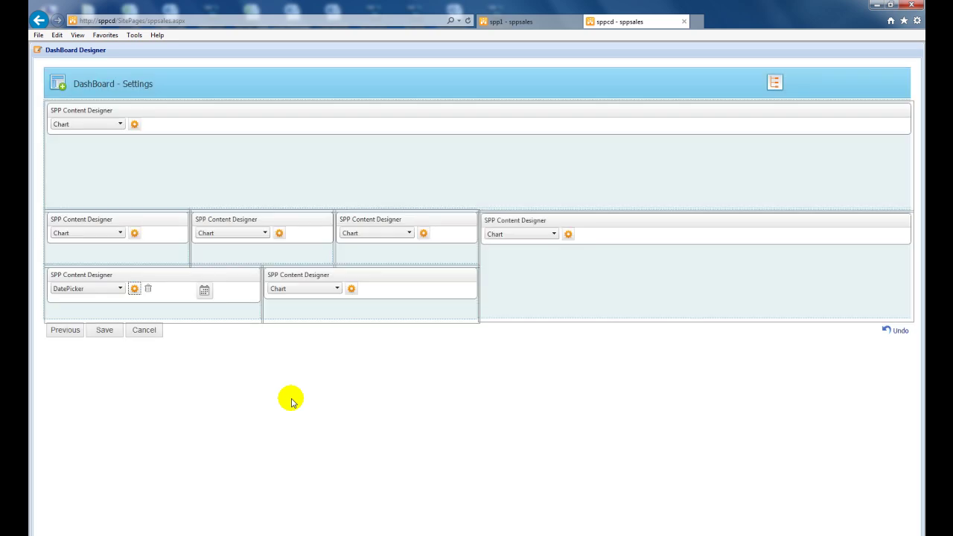
Set the first cell of the second row to a CheckBox/RadioButton control titled Region, shown as radio buttons
click(120, 233)
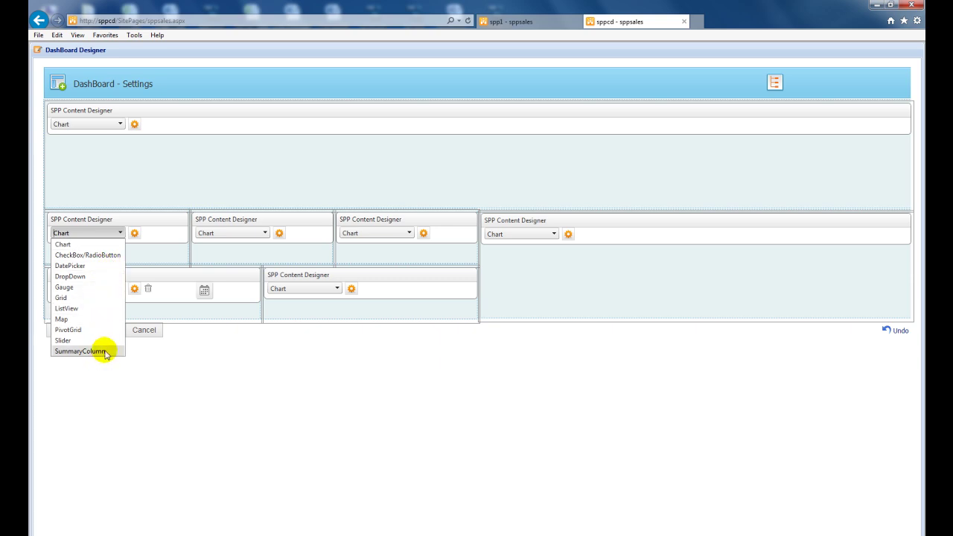
click(83, 256)
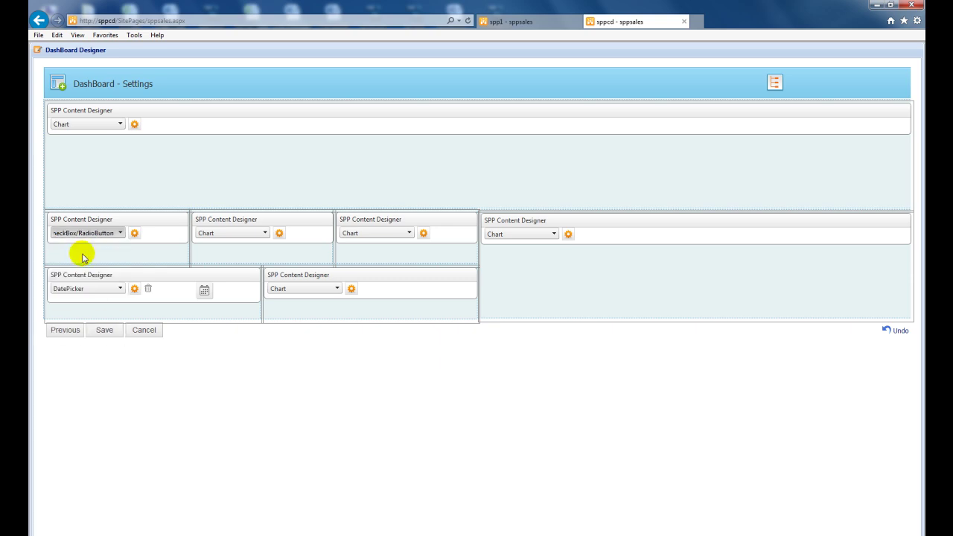
click(134, 234)
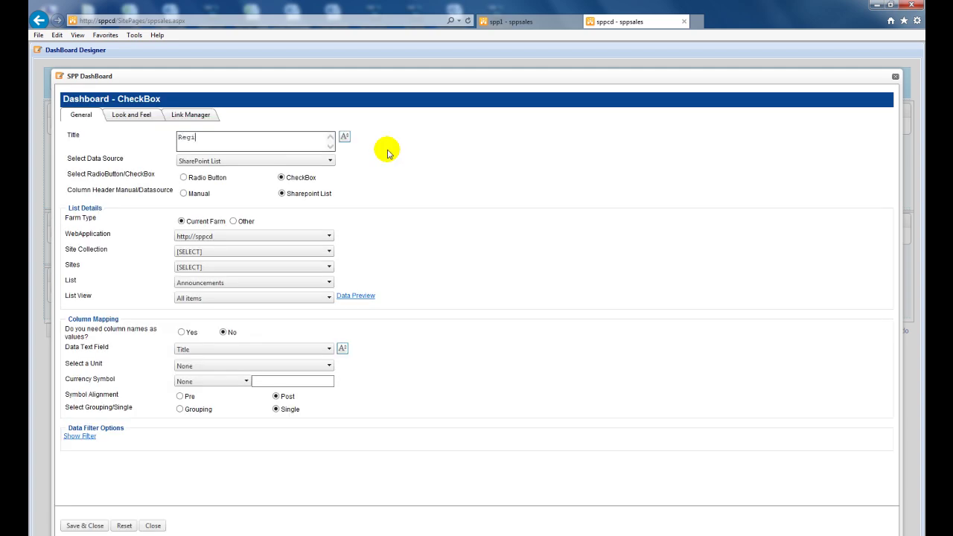
click(184, 178)
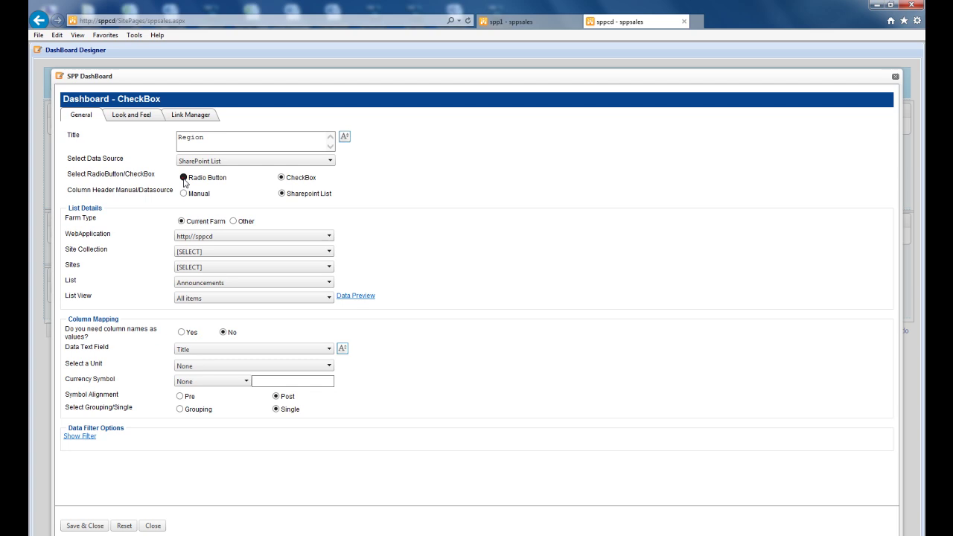
Use the sppsales list as the Region control's data source, with Region as the data text field
click(328, 283)
drag(330, 308, 334, 350)
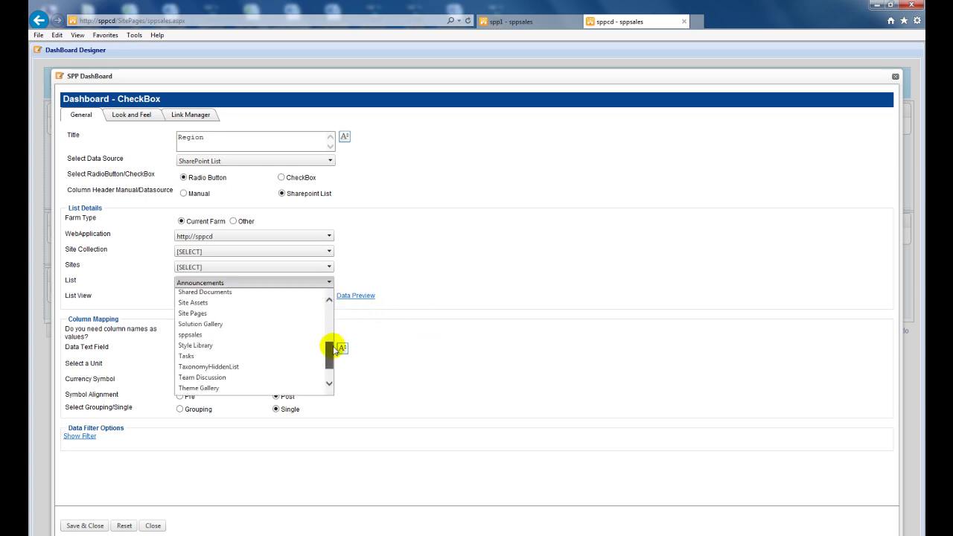
click(240, 335)
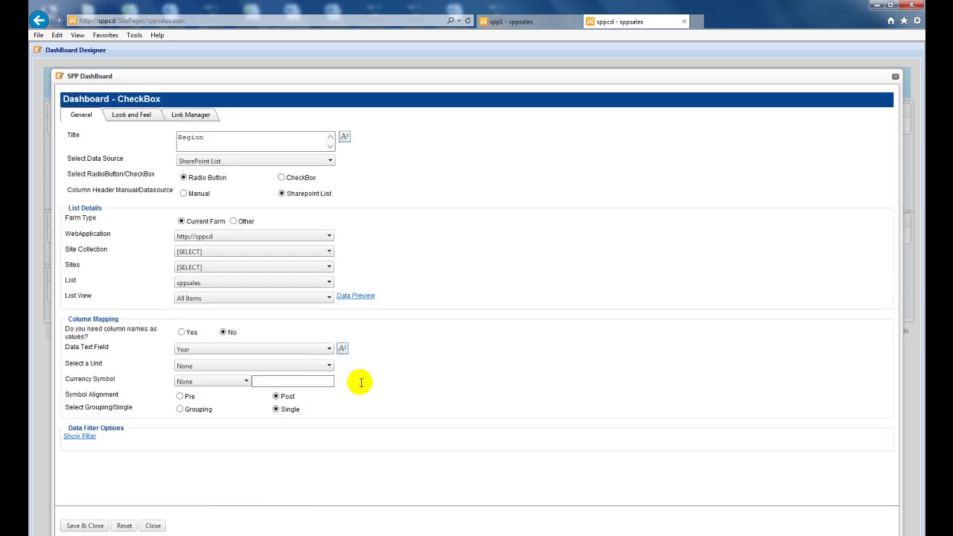
click(330, 349)
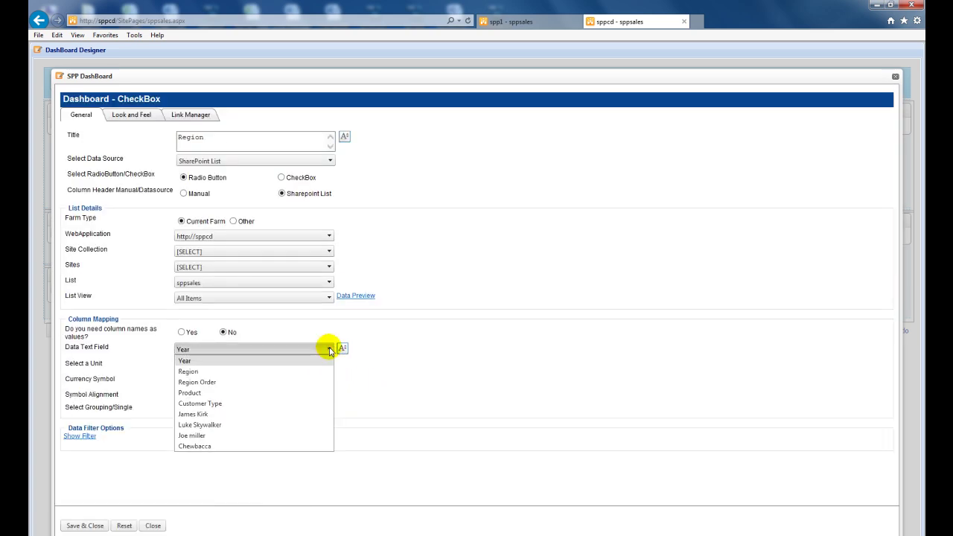
click(190, 371)
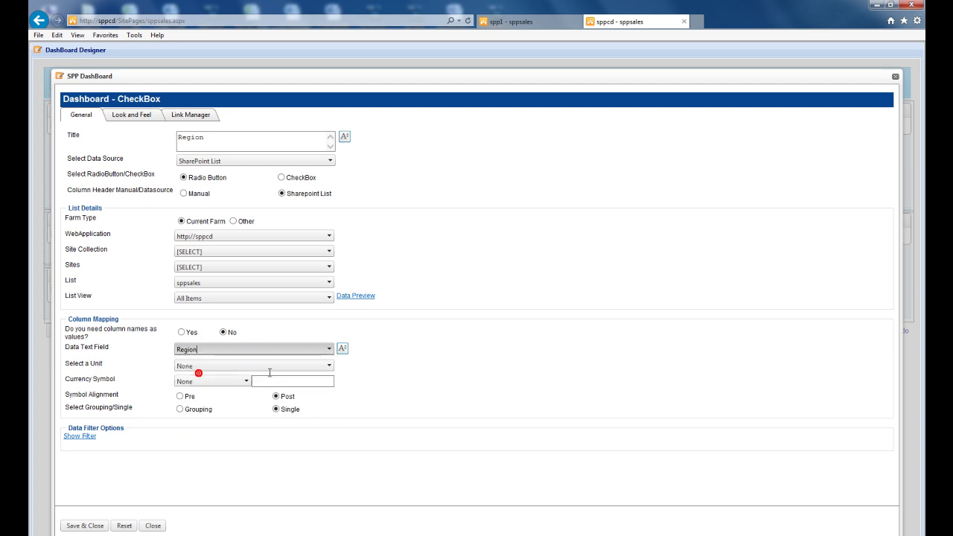
Set the Region data text font to Calibri in a teal-green colour
click(342, 350)
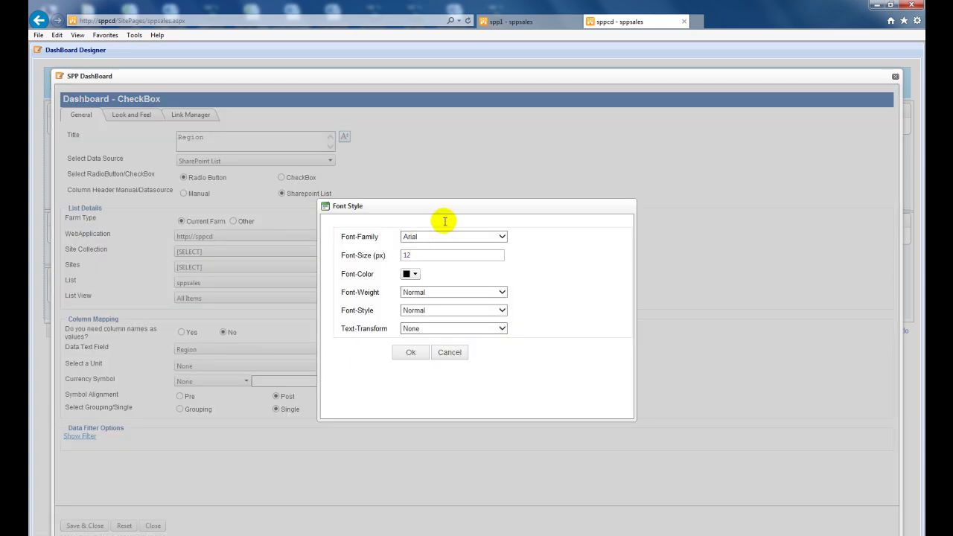
click(504, 237)
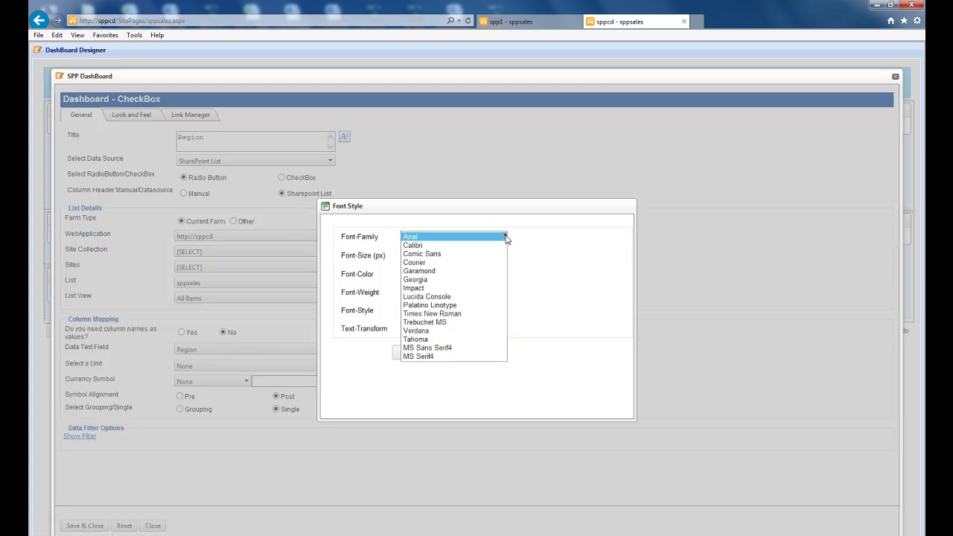
click(417, 245)
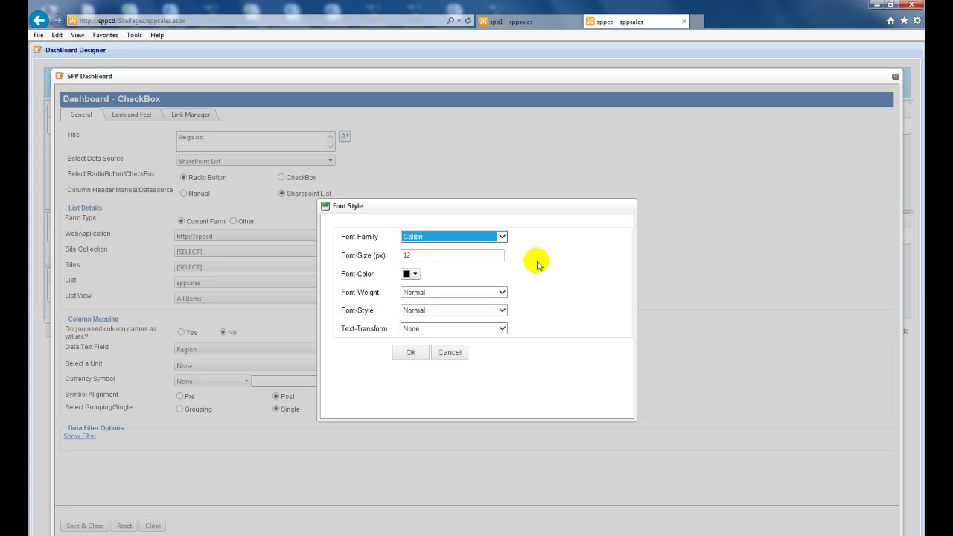
click(417, 276)
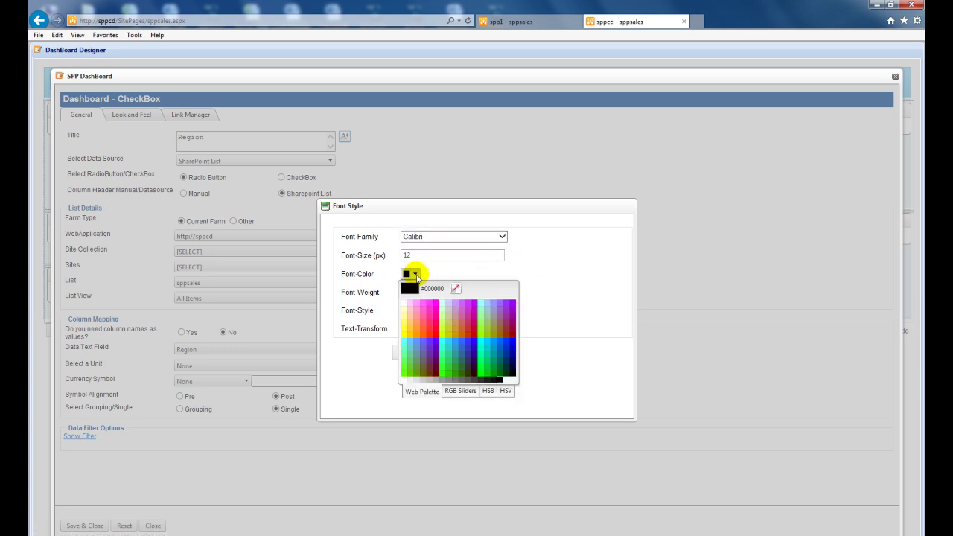
click(464, 391)
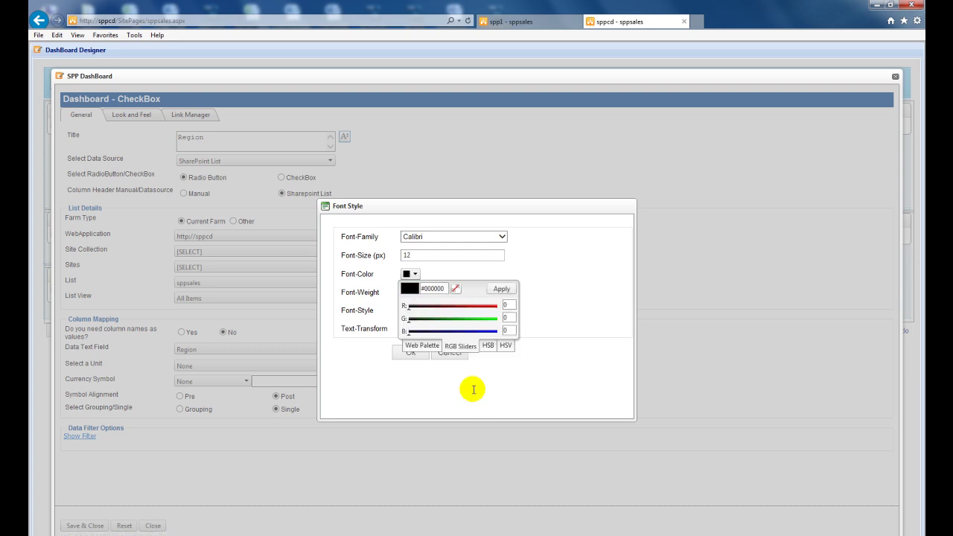
click(446, 290)
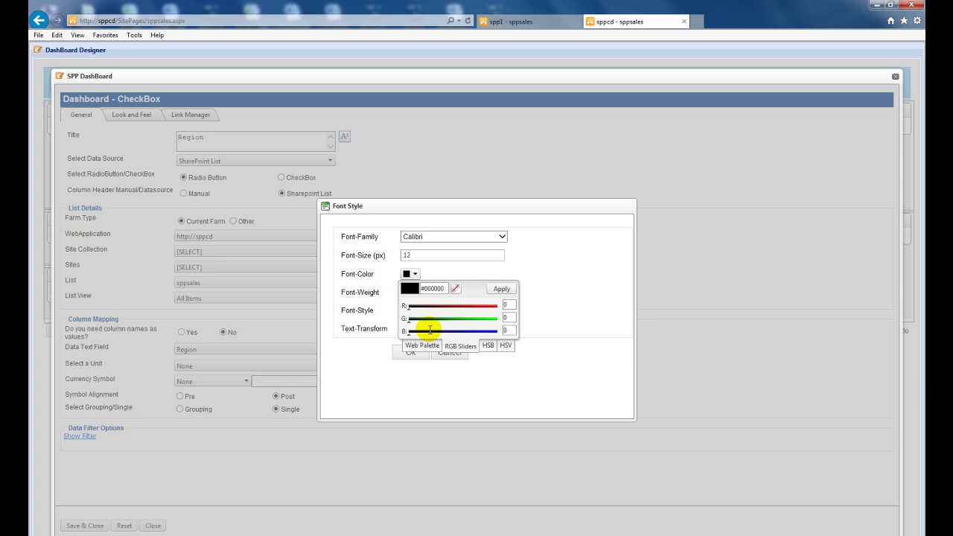
click(501, 289)
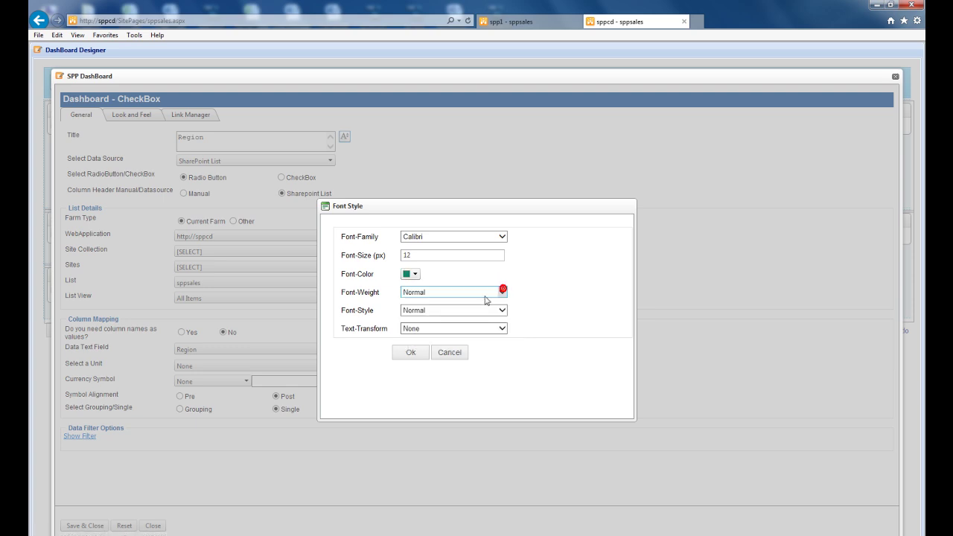
Make the Region data text uppercase, 14 px and bold, and accept the font style
click(502, 329)
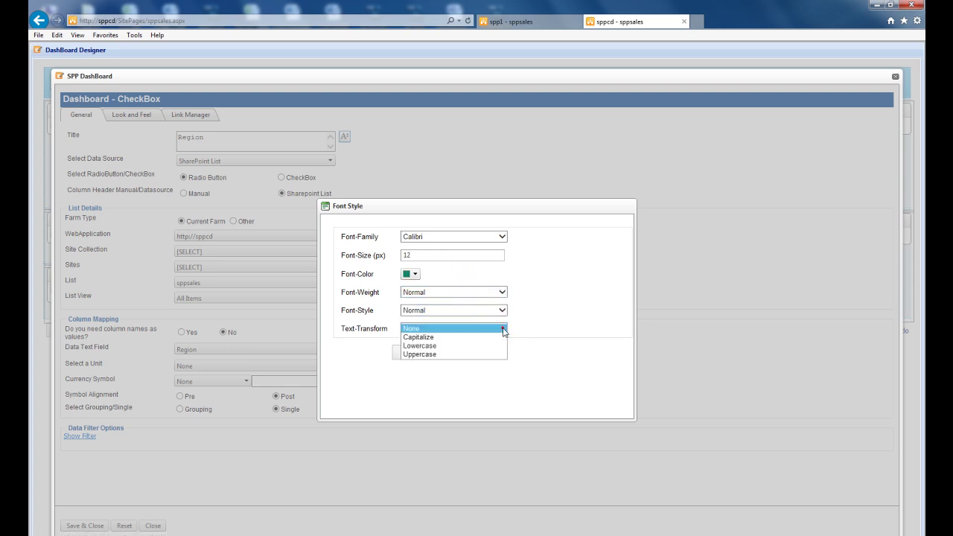
click(445, 355)
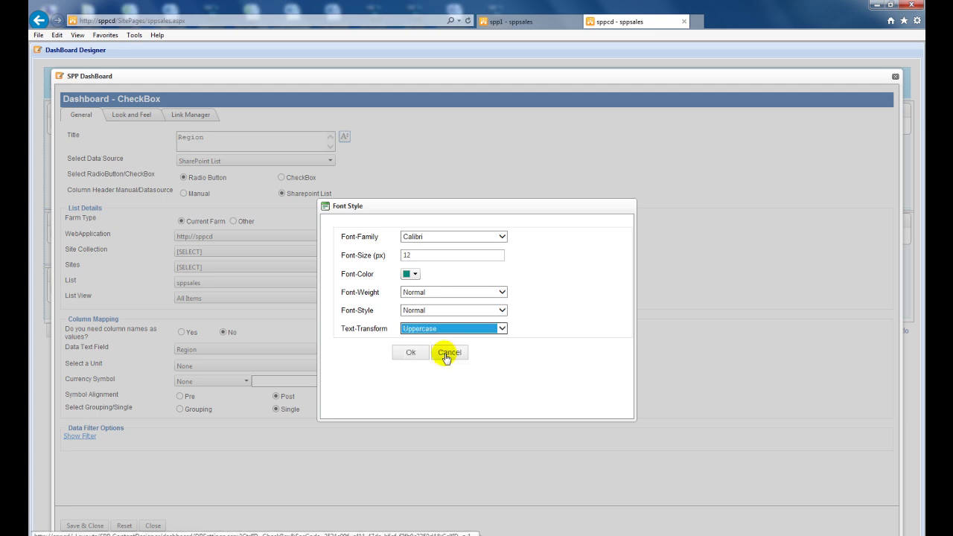
double_click(438, 257)
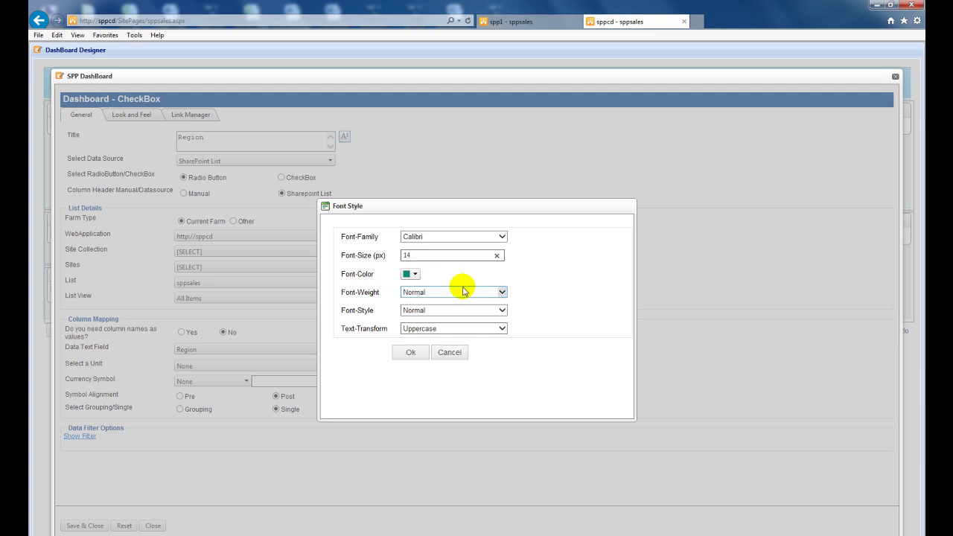
click(462, 291)
click(419, 300)
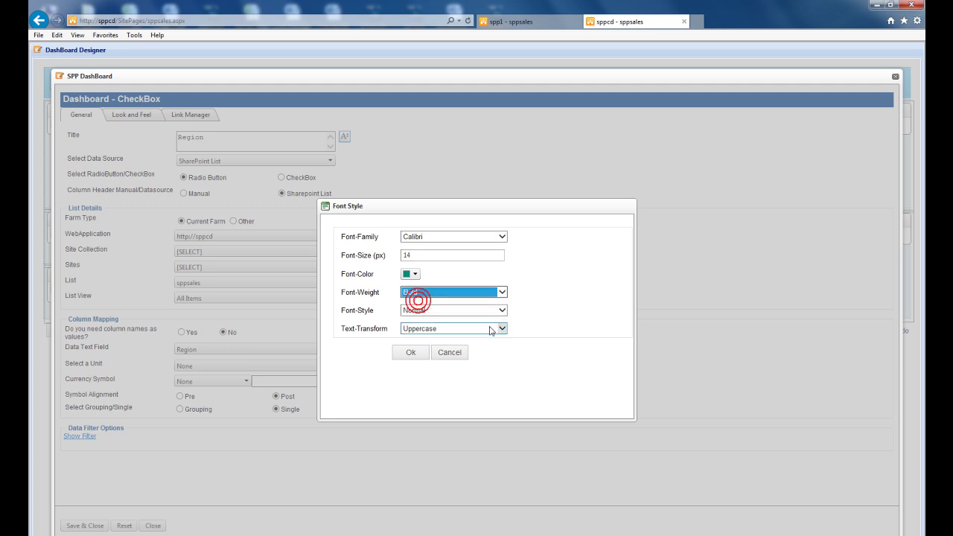
click(410, 354)
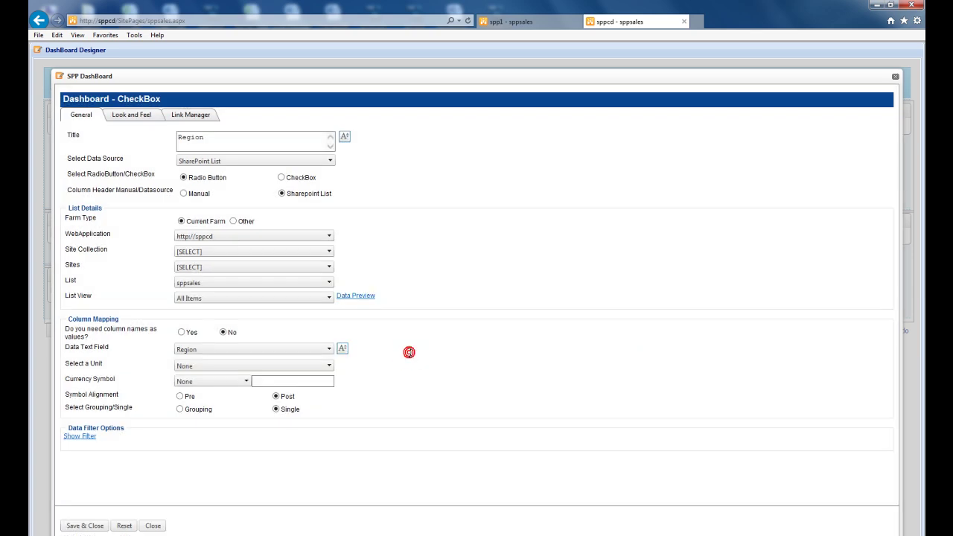
Add a sort column to the Region control's data filter options, sorting by Region Order in ascending order
click(82, 437)
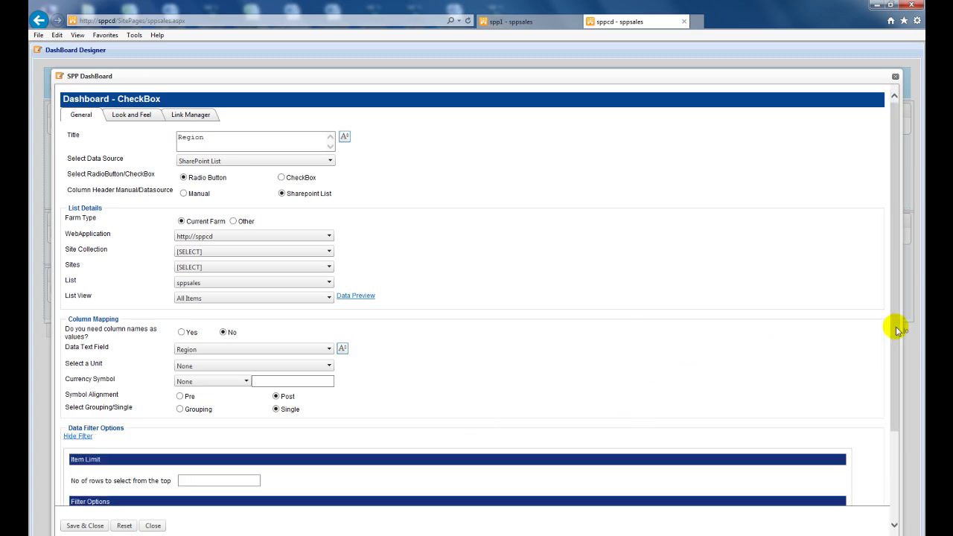
scroll(898, 331, down, 3)
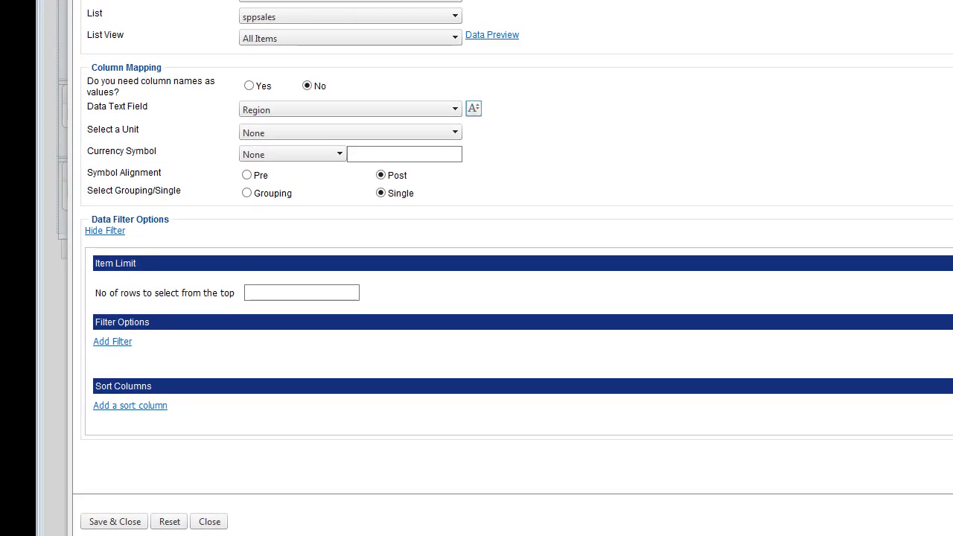
click(131, 407)
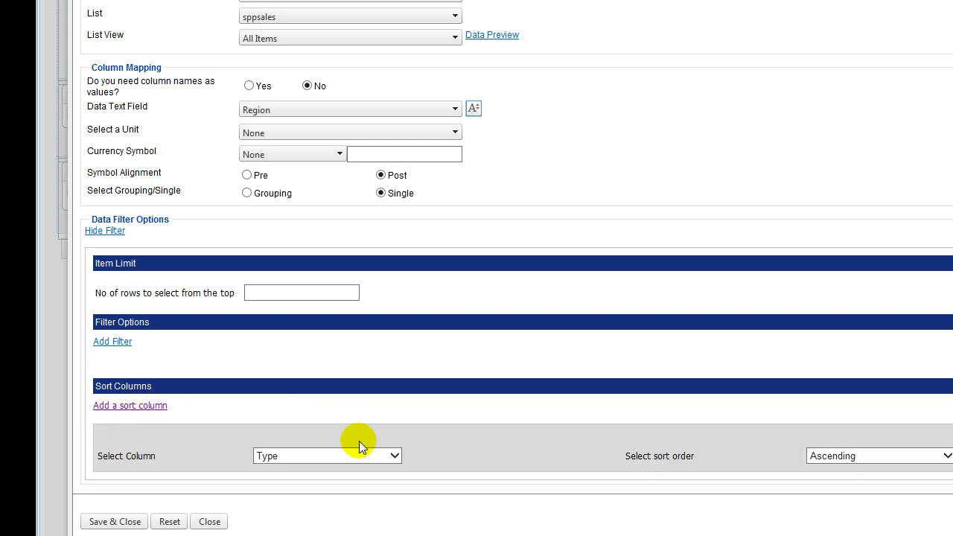
click(396, 456)
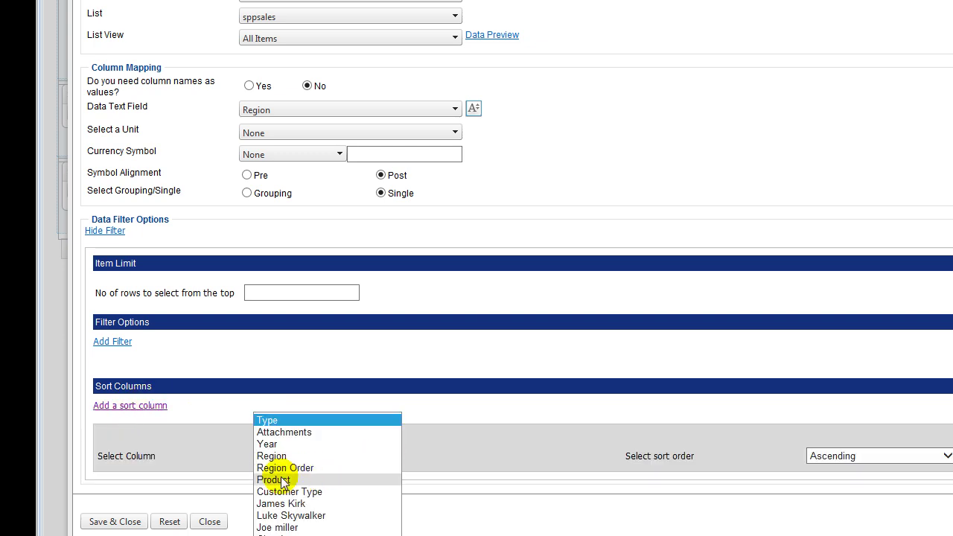
click(281, 468)
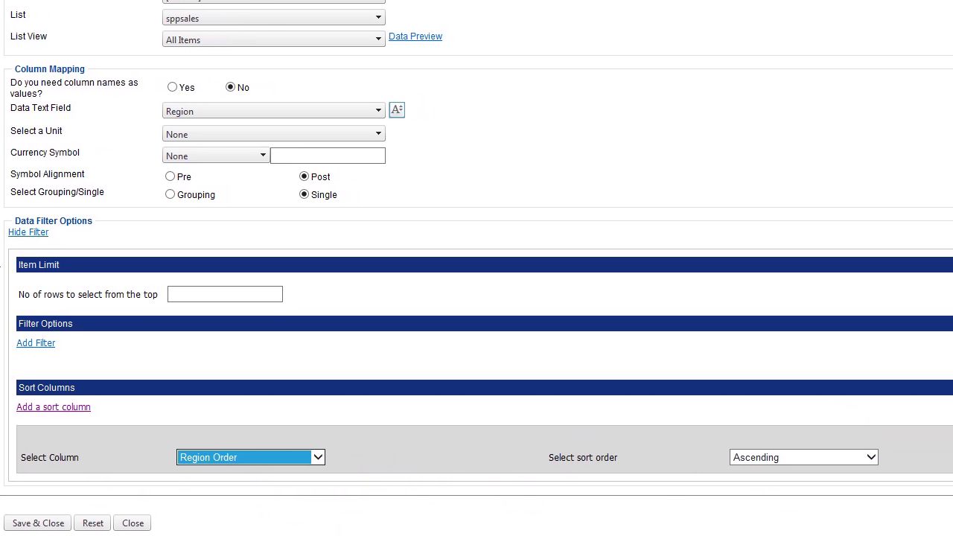
scroll(477, 246, down, 1)
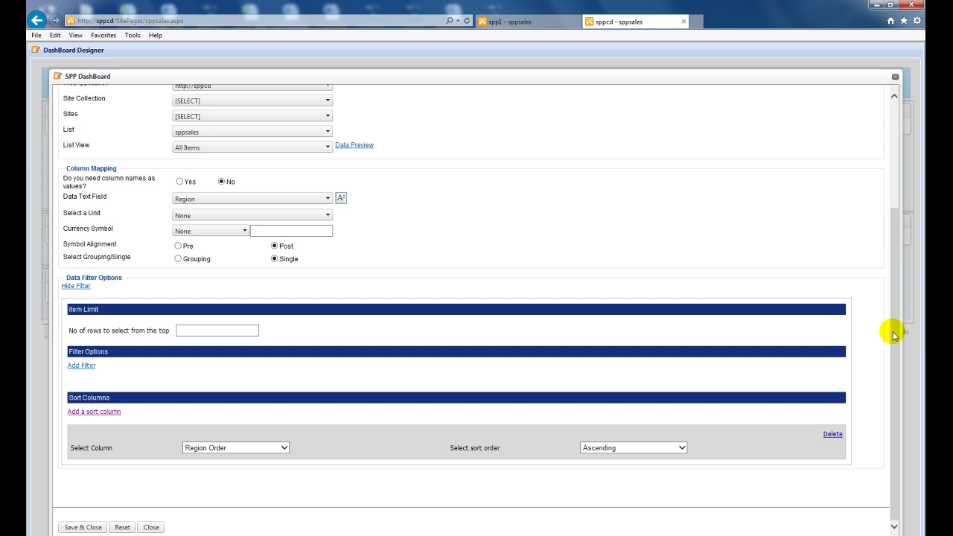
Set the Region control's width to 200 px, height to 150 px and the space between two items to 7 px
drag(894, 330, 903, 186)
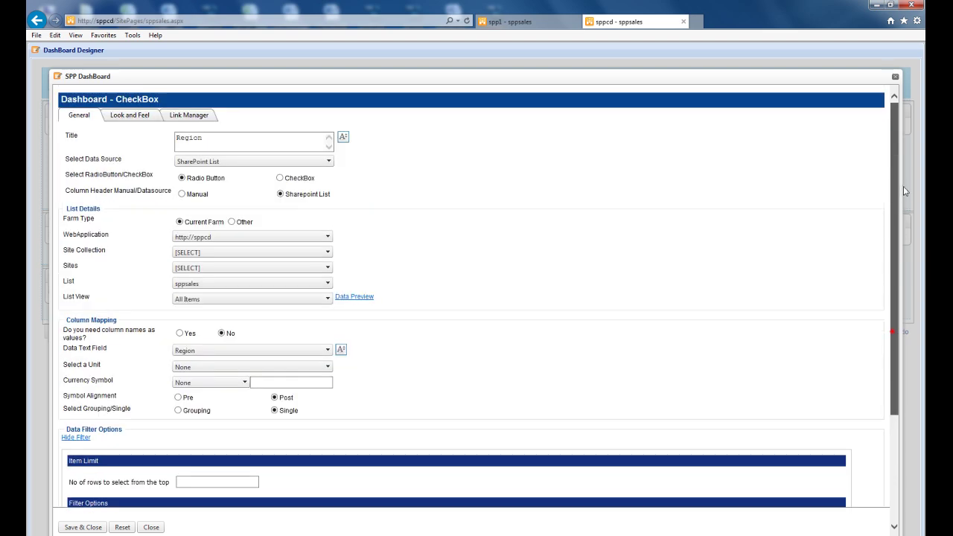
click(131, 117)
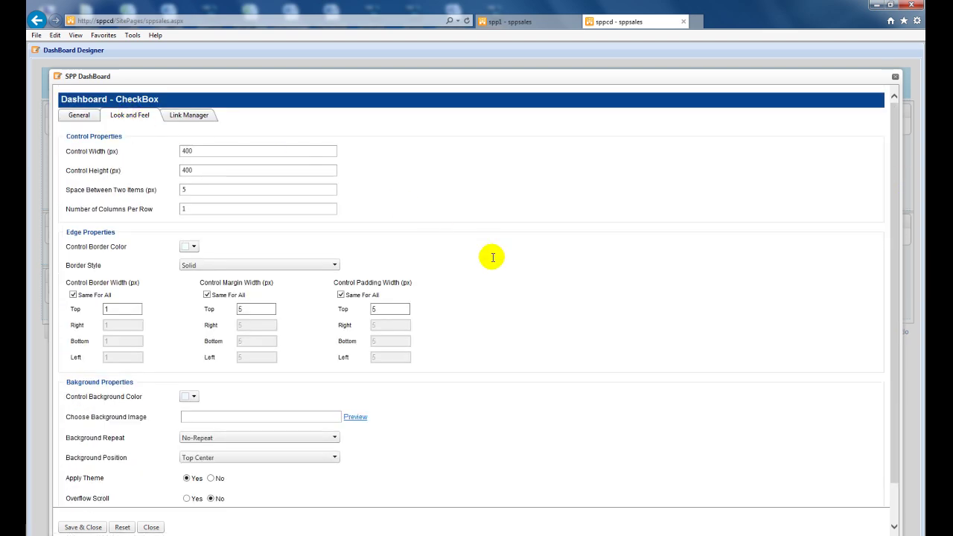
double_click(224, 151)
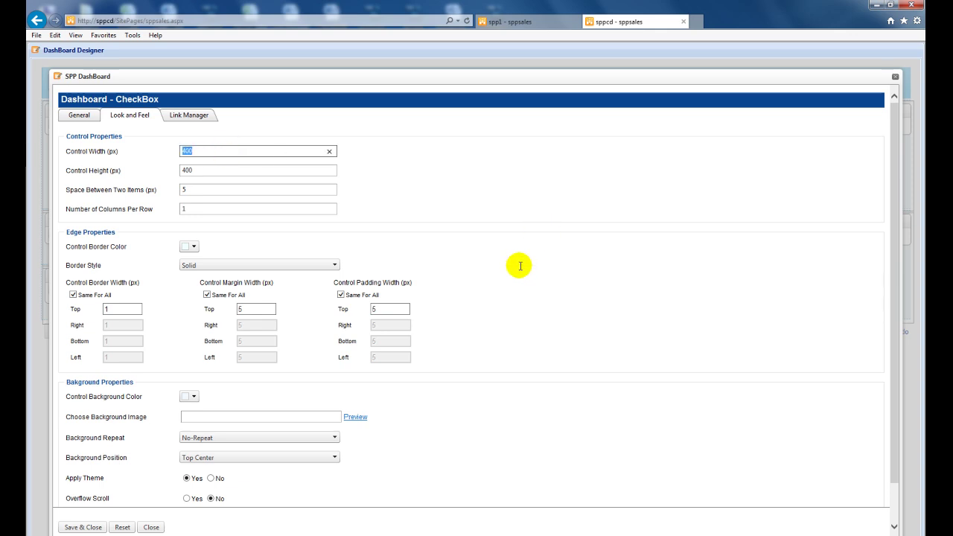
text(200)
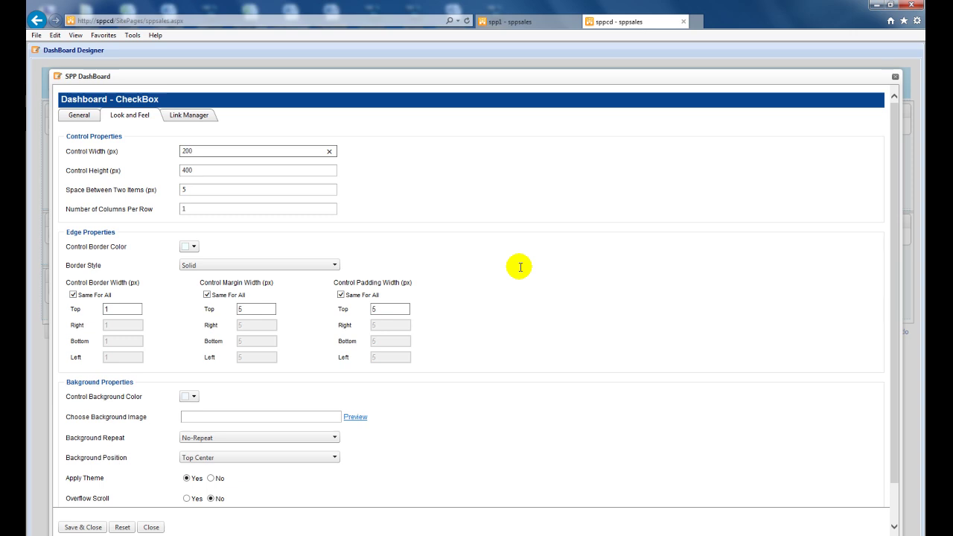
double_click(220, 171)
text(150)
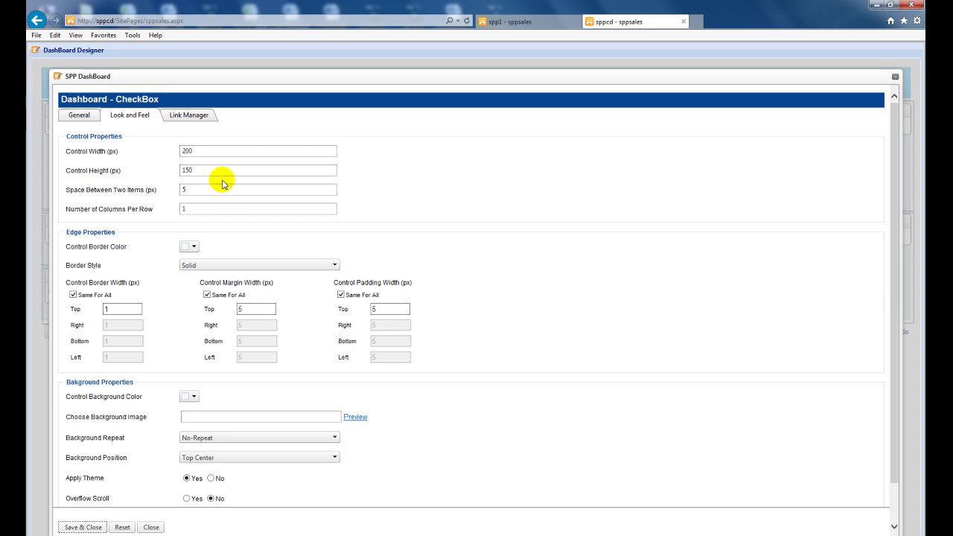
double_click(241, 189)
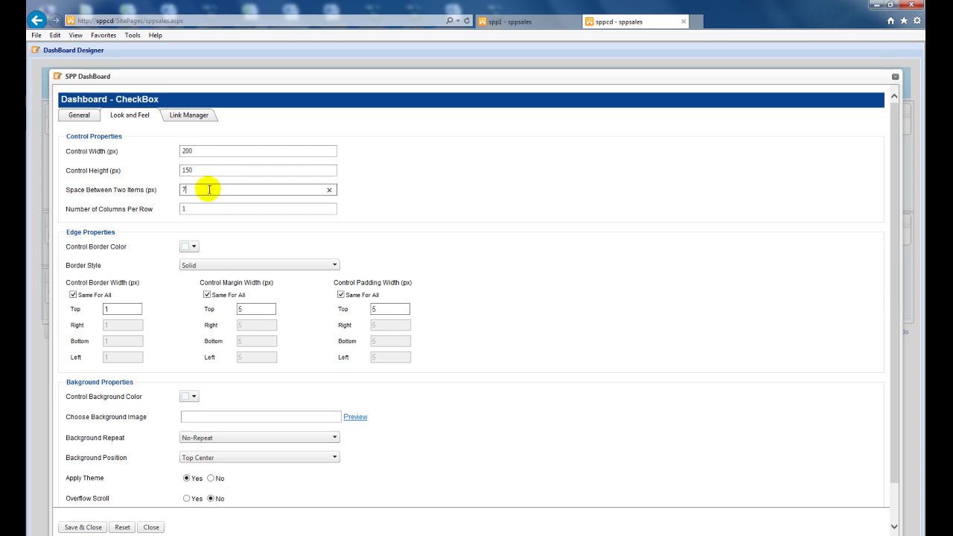
text(7)
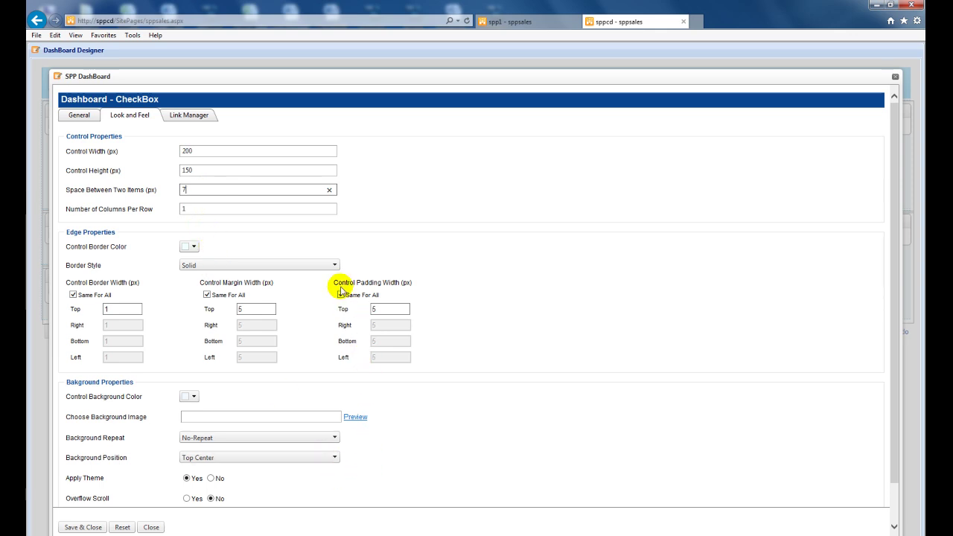
Give the Region control individual padding widths, with 20 px at the left
click(339, 295)
click(390, 361)
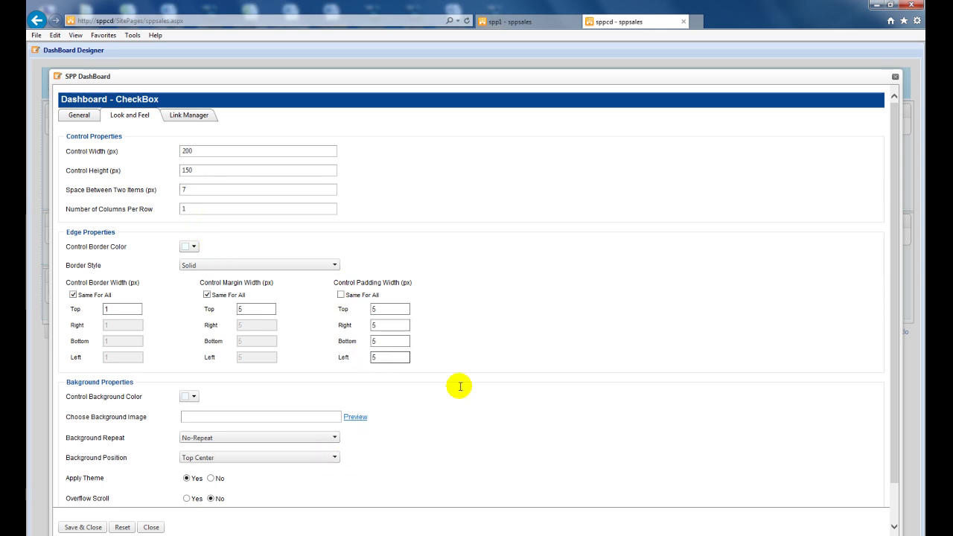
text(20)
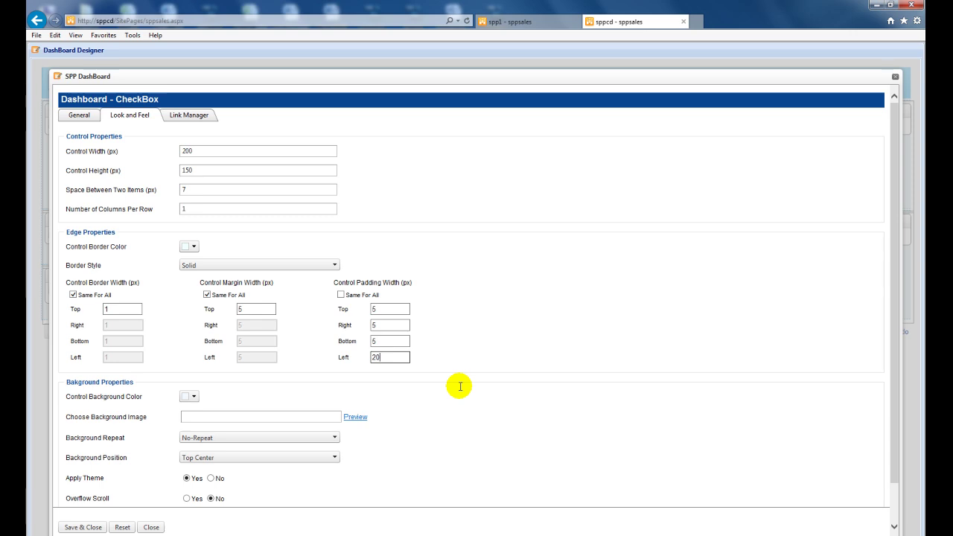
Enable overflow scrolling for the Region control and make it a link provider named P2
click(186, 498)
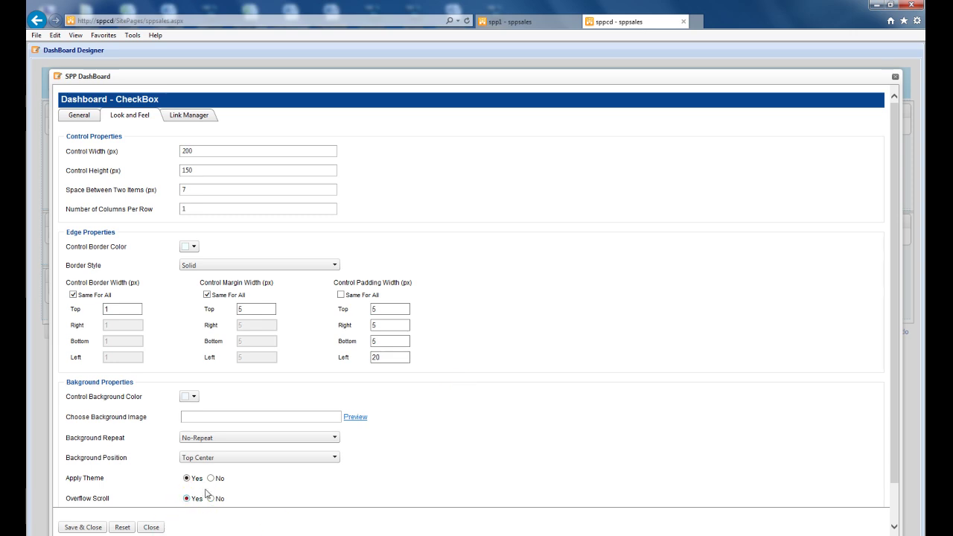
click(186, 117)
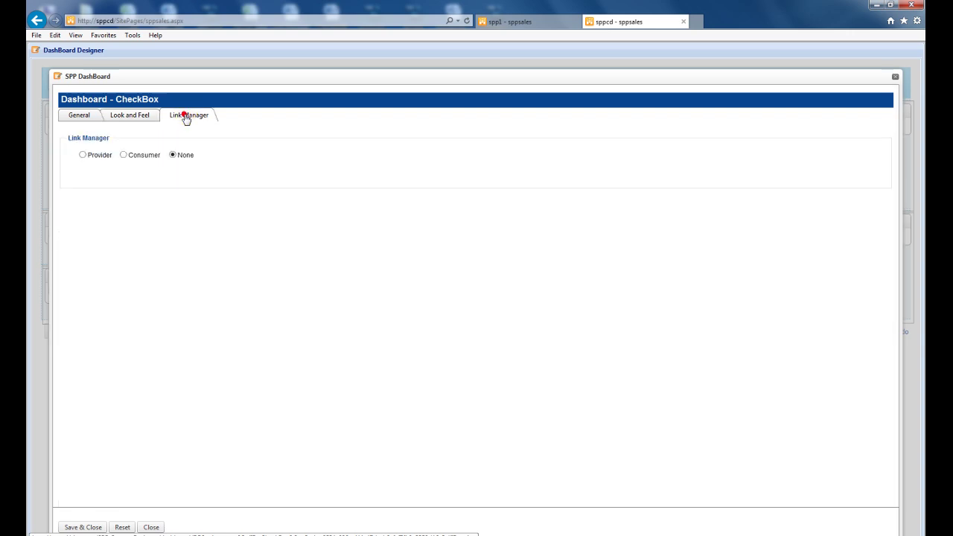
click(83, 155)
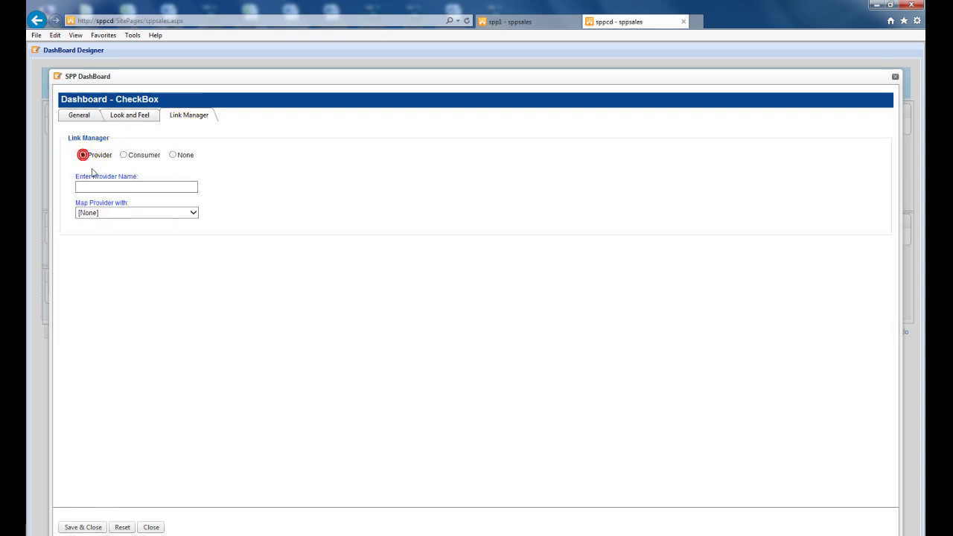
click(109, 186)
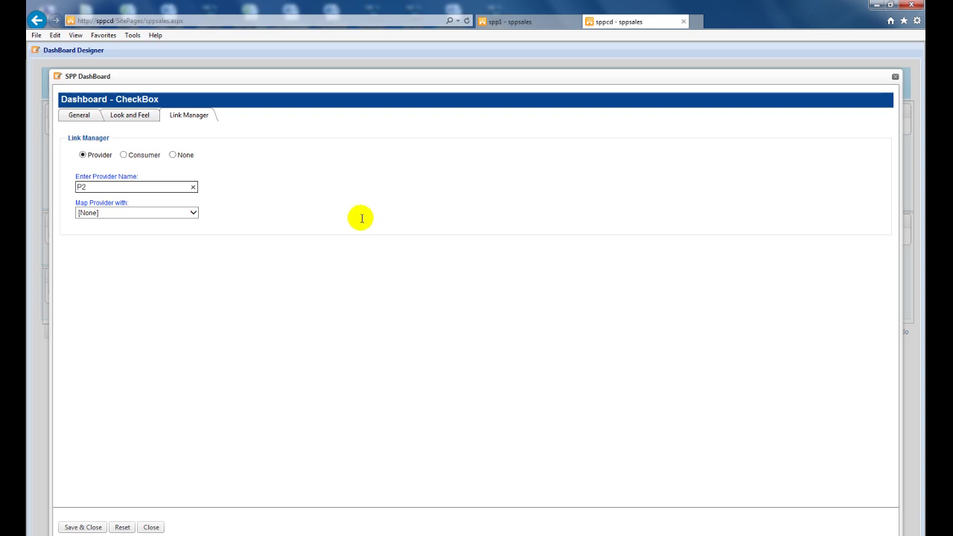
Map the Region control's provider with P1 using the Year field, and save the control's settings
click(193, 213)
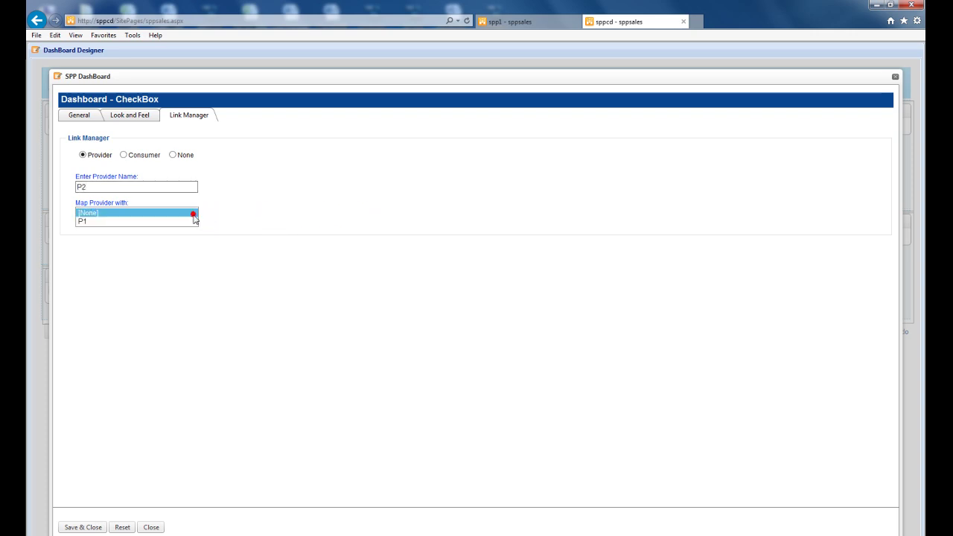
click(149, 223)
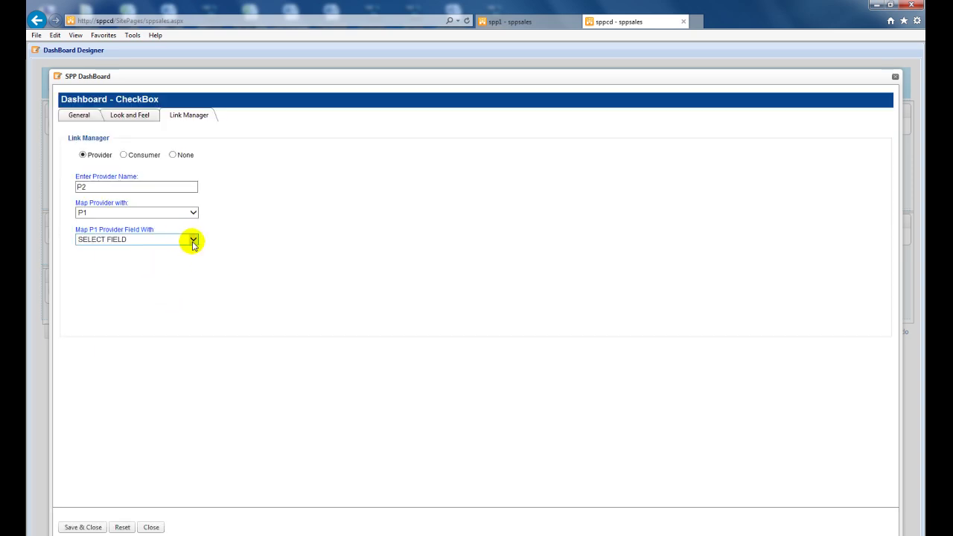
click(193, 241)
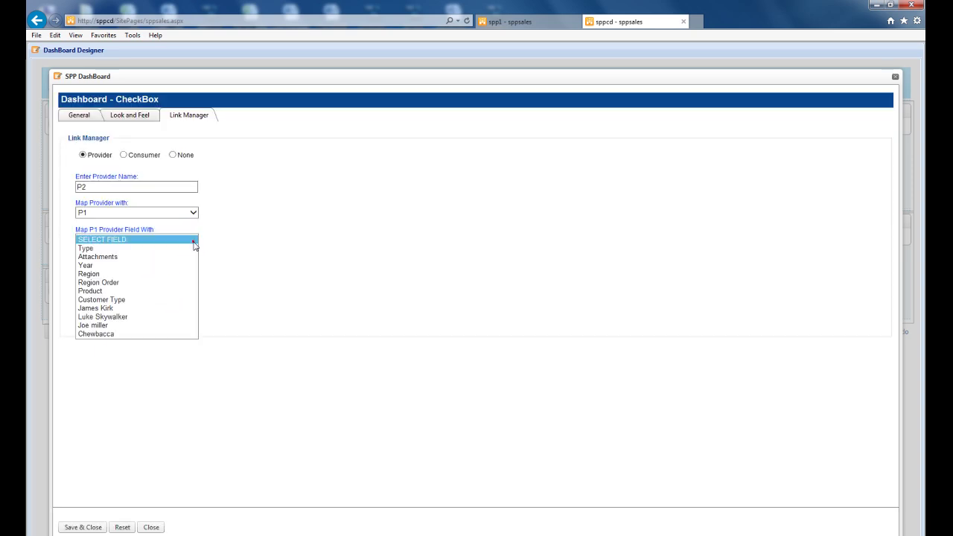
click(108, 267)
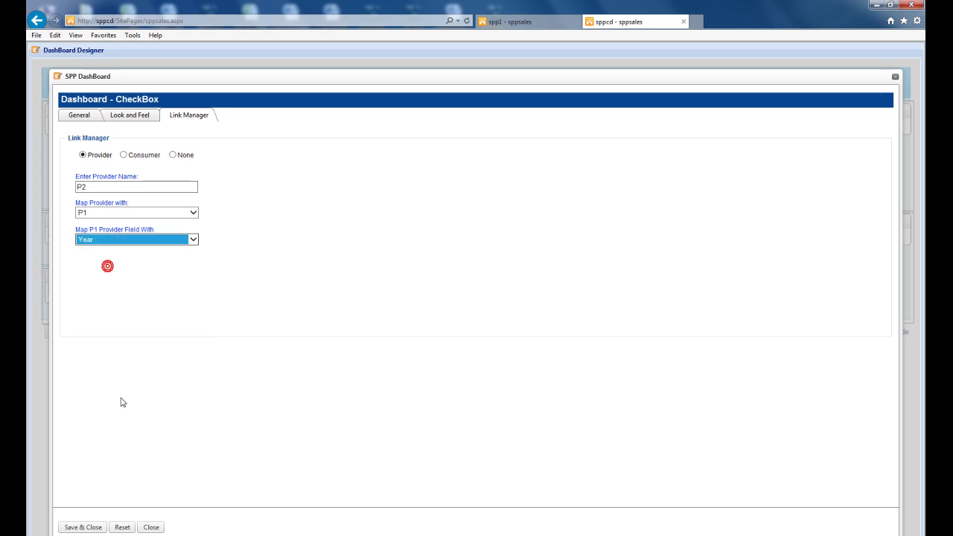
click(75, 527)
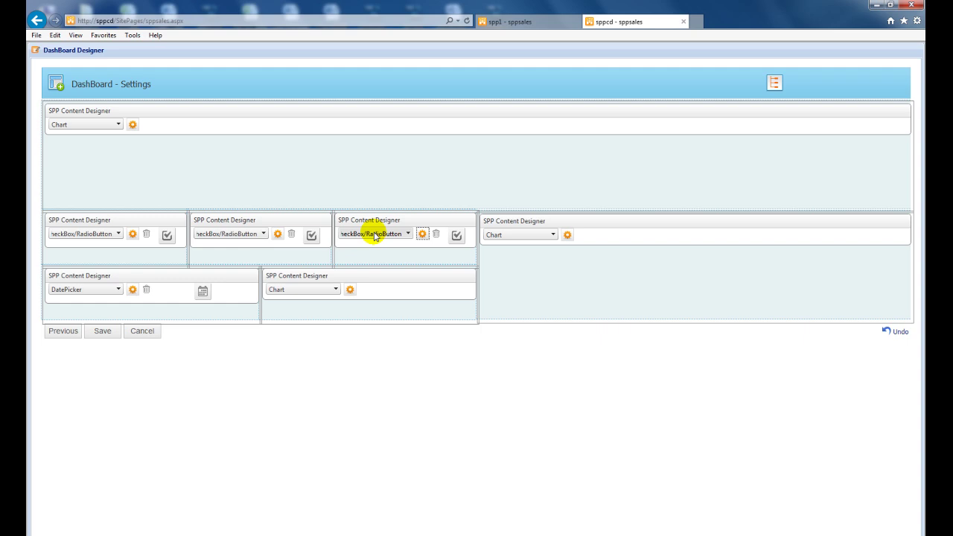
Review the Products radio button control's general settings and provider mapping, and save it
click(278, 235)
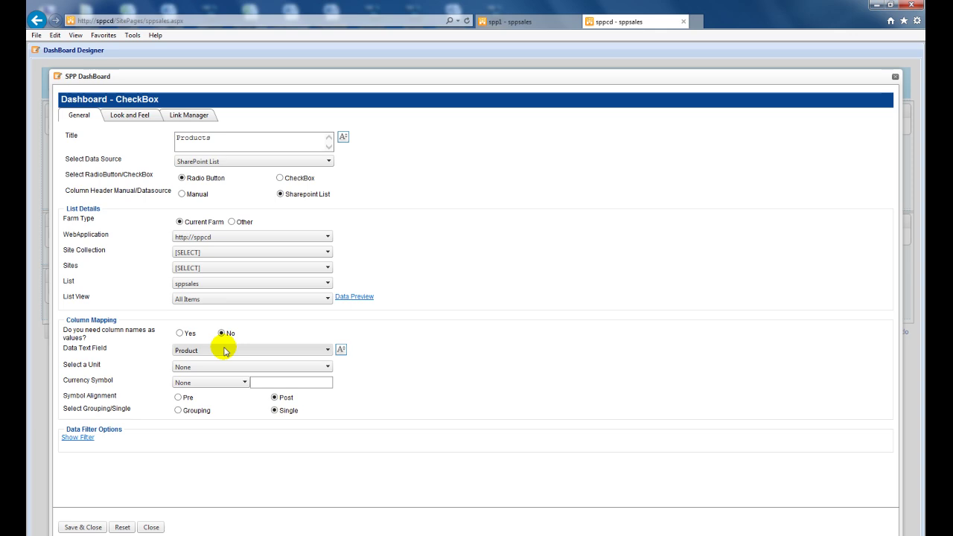
click(187, 116)
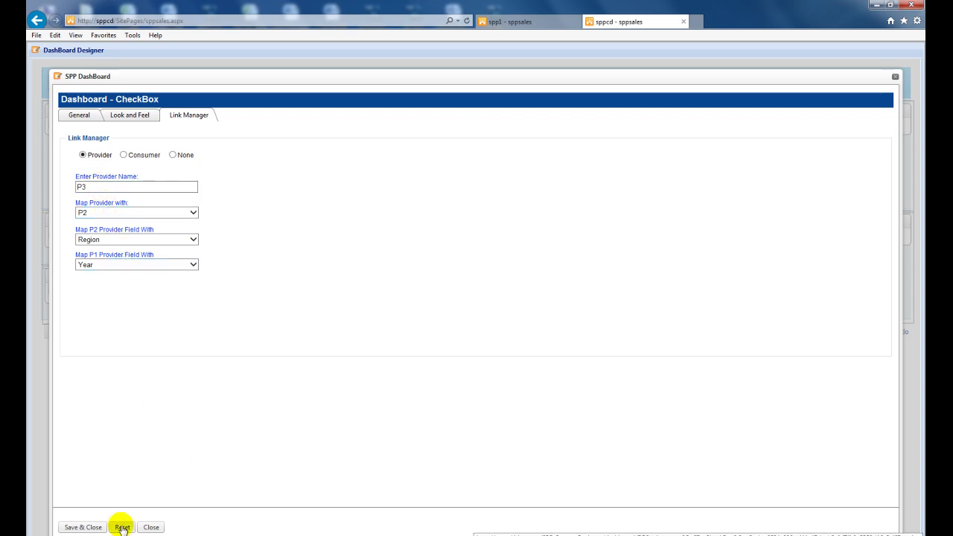
click(80, 526)
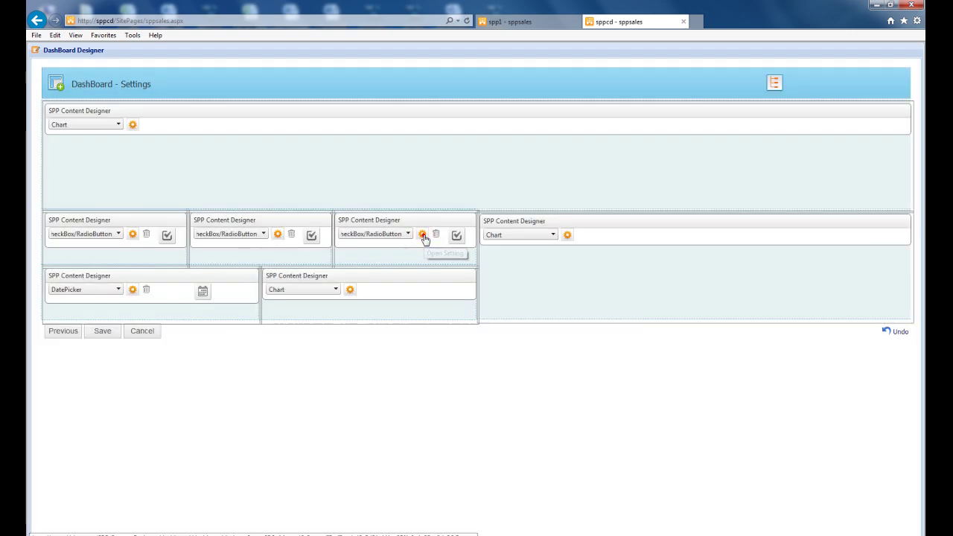
Review the Customer Type radio button control's title, data text field and provider mapping, and save it
click(422, 235)
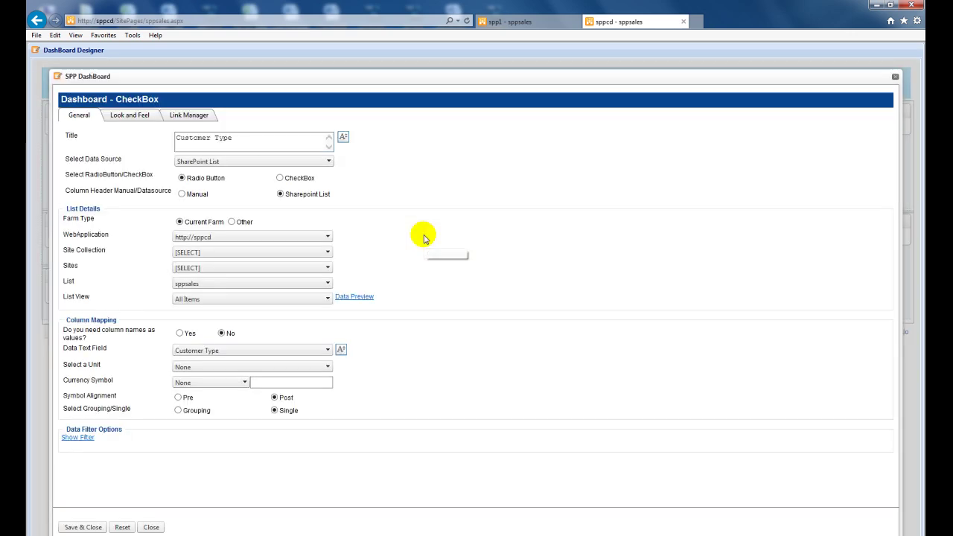
click(251, 139)
click(226, 338)
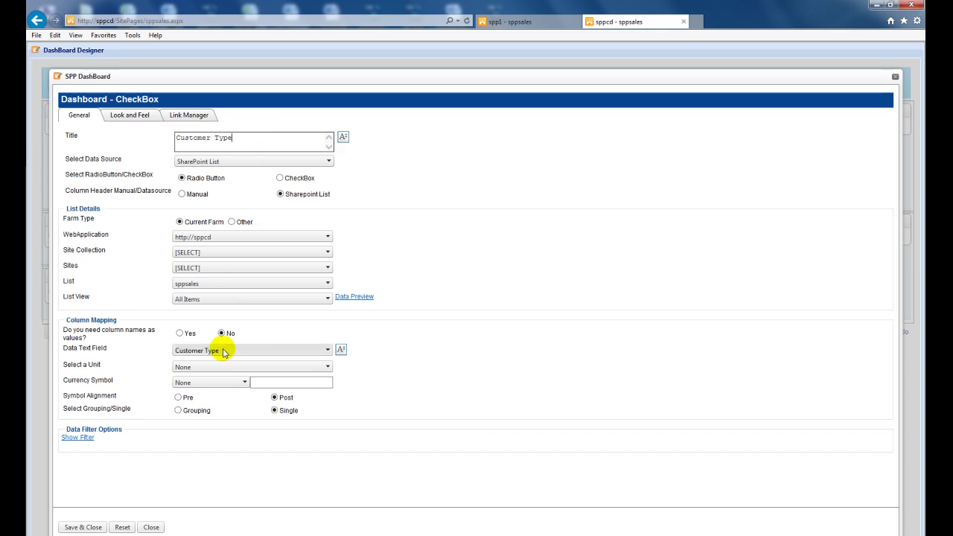
click(186, 117)
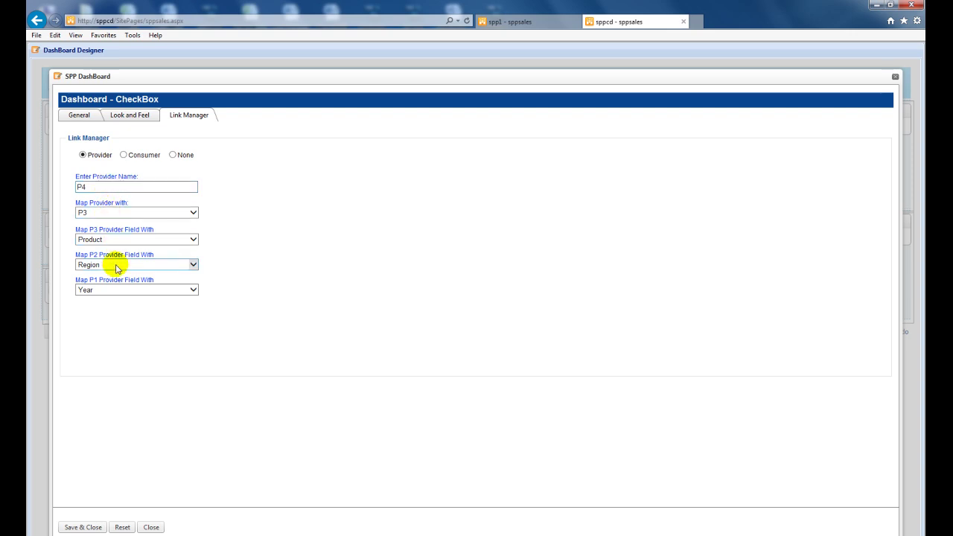
click(82, 527)
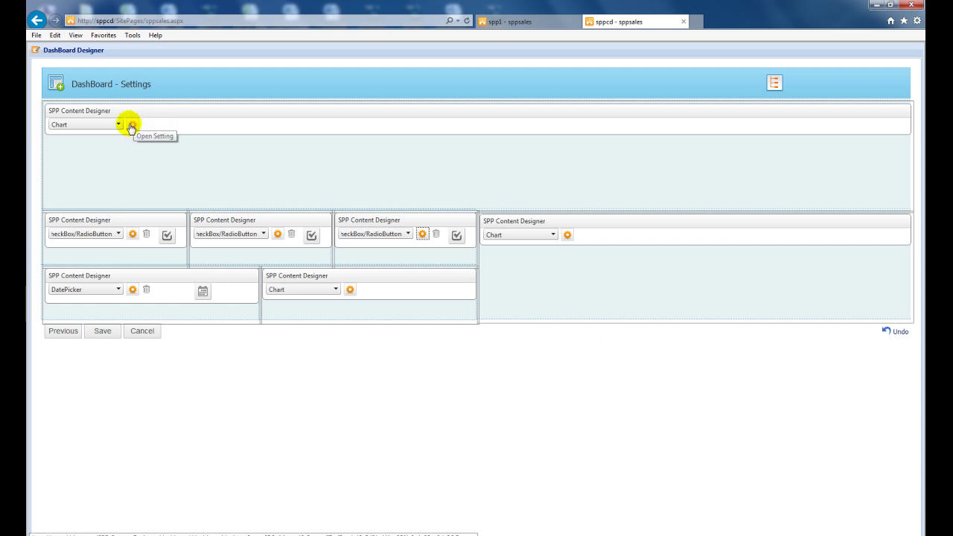
Title the chart above the radio button controls Sales by Month and disable its caching
click(130, 126)
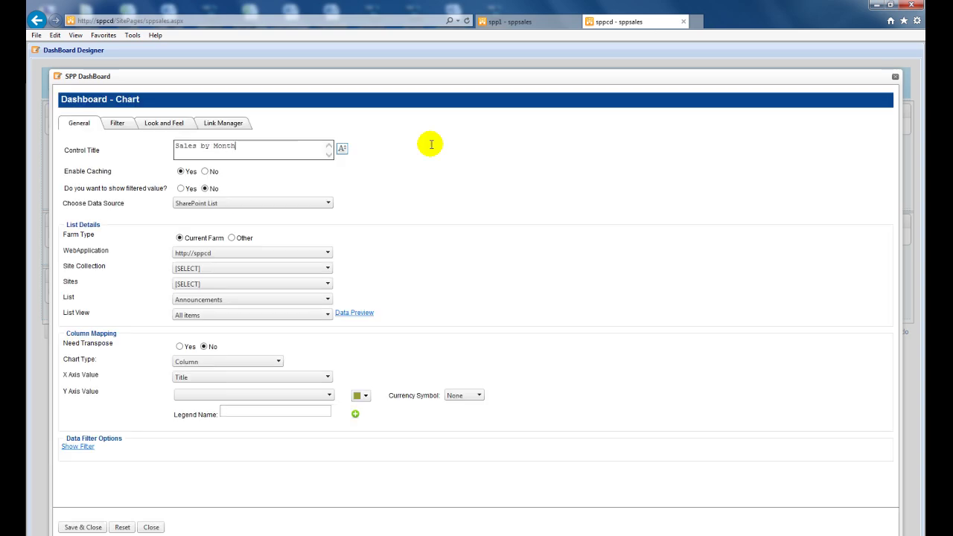
click(204, 171)
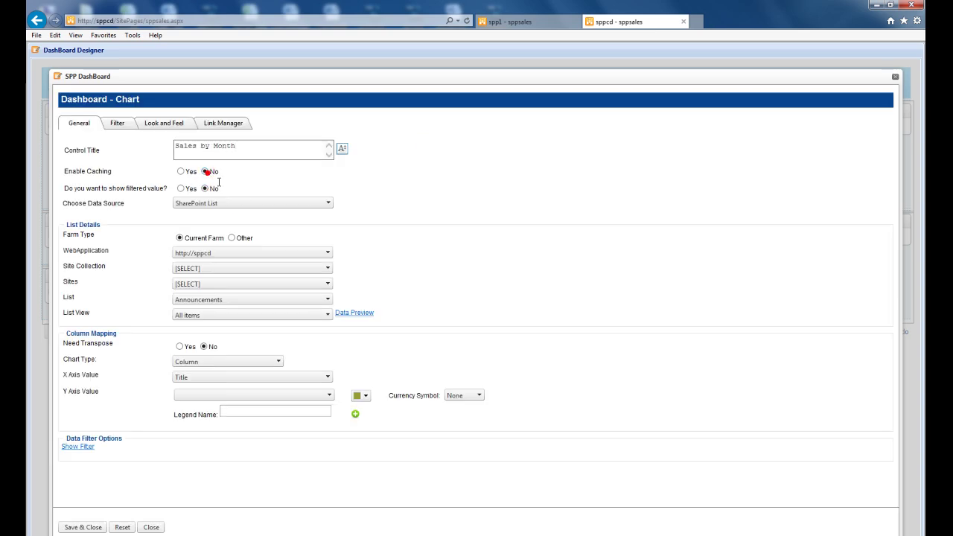
Use the sppsales list as the chart's data source, with Year as the X axis value
click(327, 299)
scroll(310, 356, down, 2)
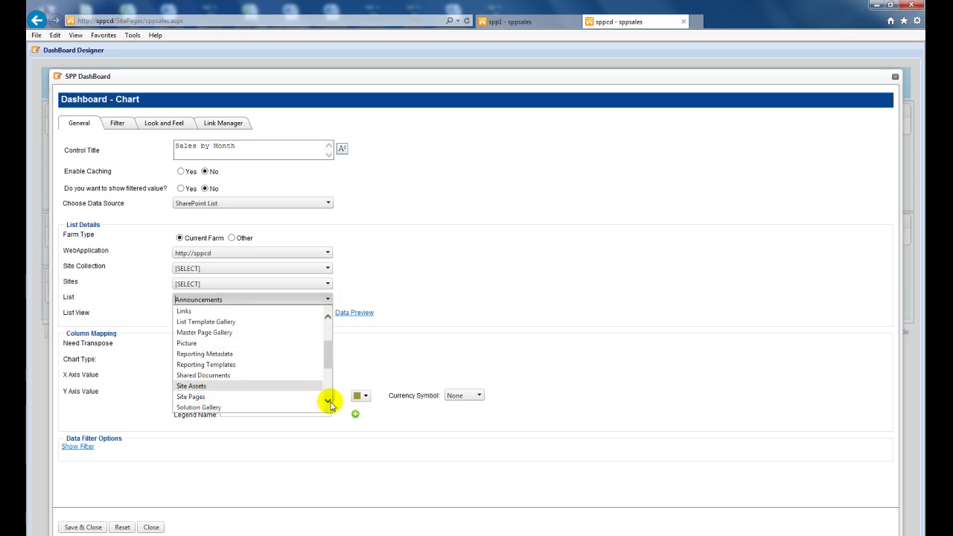
scroll(328, 395, down, 2)
click(211, 380)
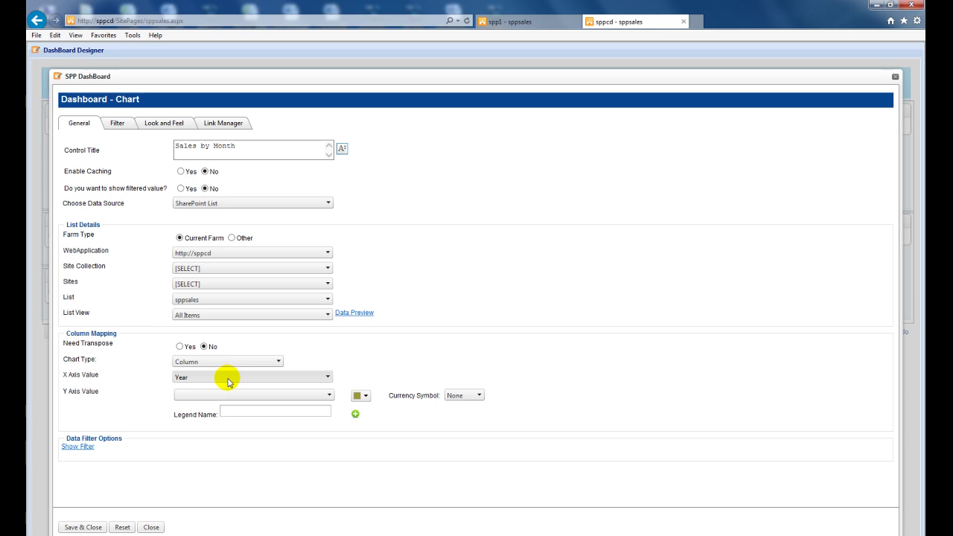
Set the first salesperson's column as the chart's Y axis value, with that person's first name as the legend
click(268, 395)
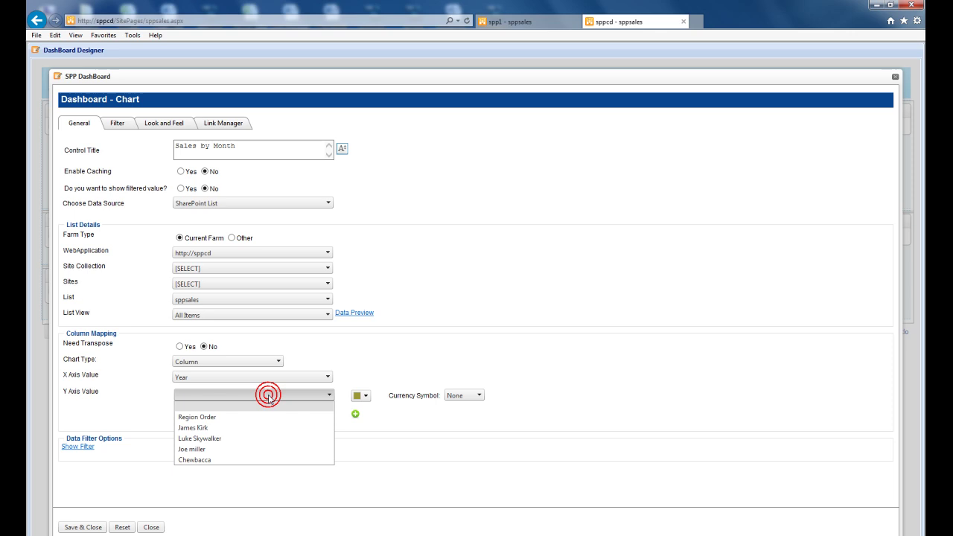
click(217, 428)
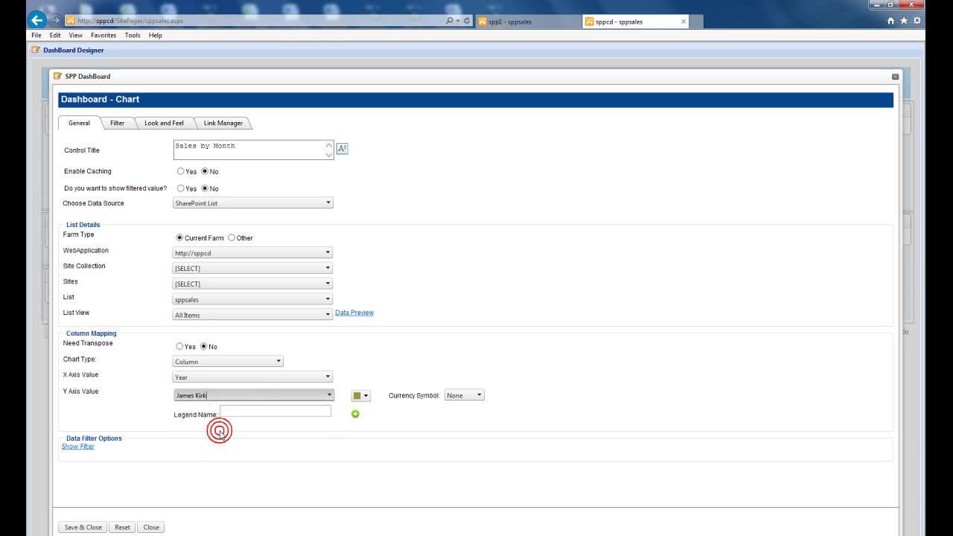
click(258, 410)
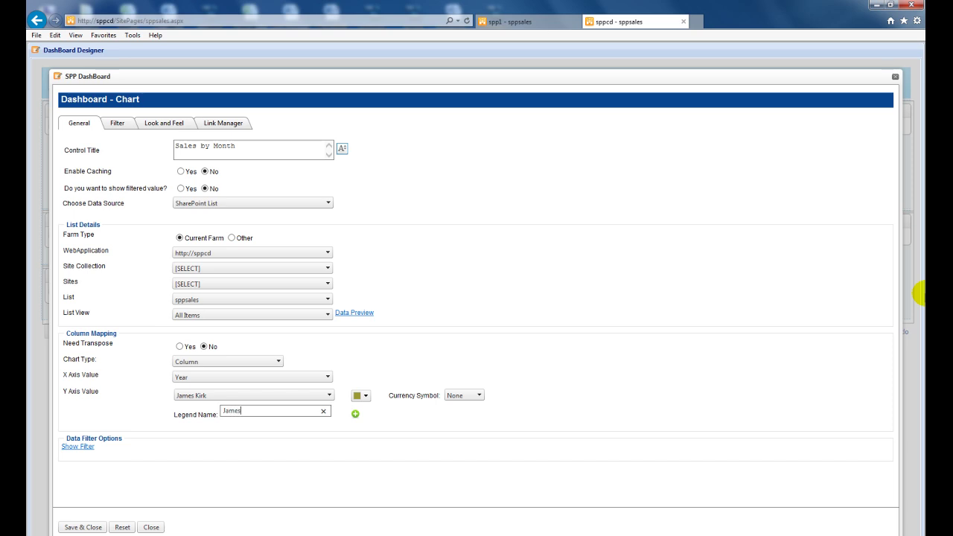
Add a second Y axis value for the second salesperson's column, with that person's first name as the legend
click(355, 416)
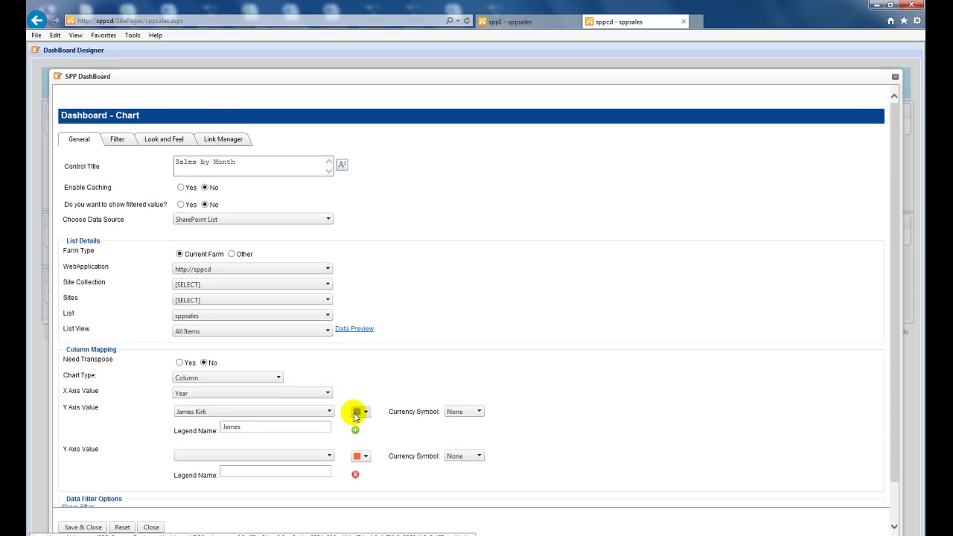
click(328, 456)
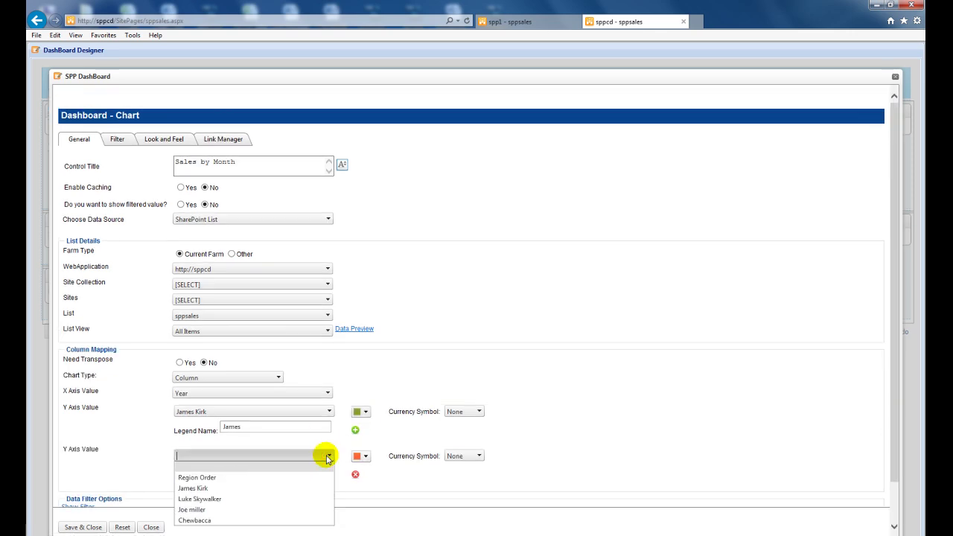
click(207, 496)
click(247, 472)
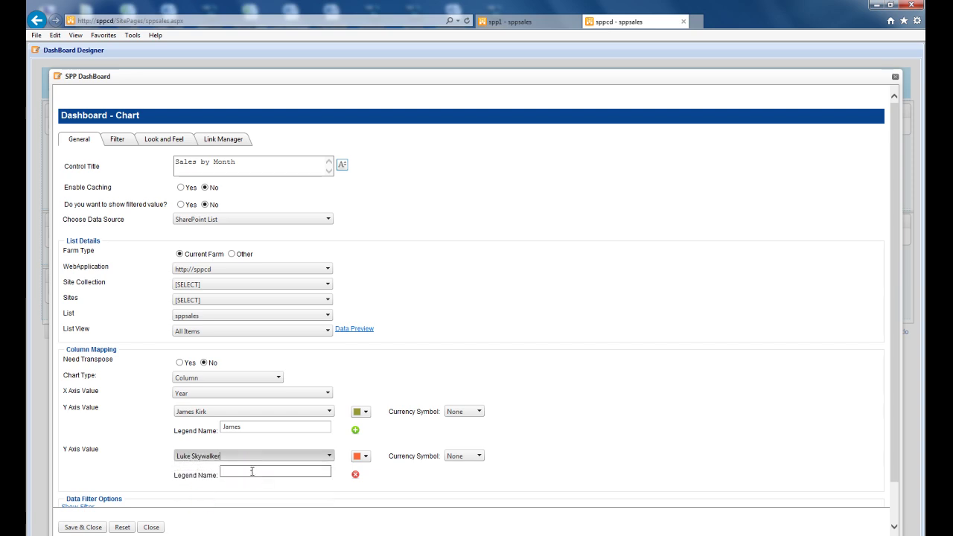
click(557, 379)
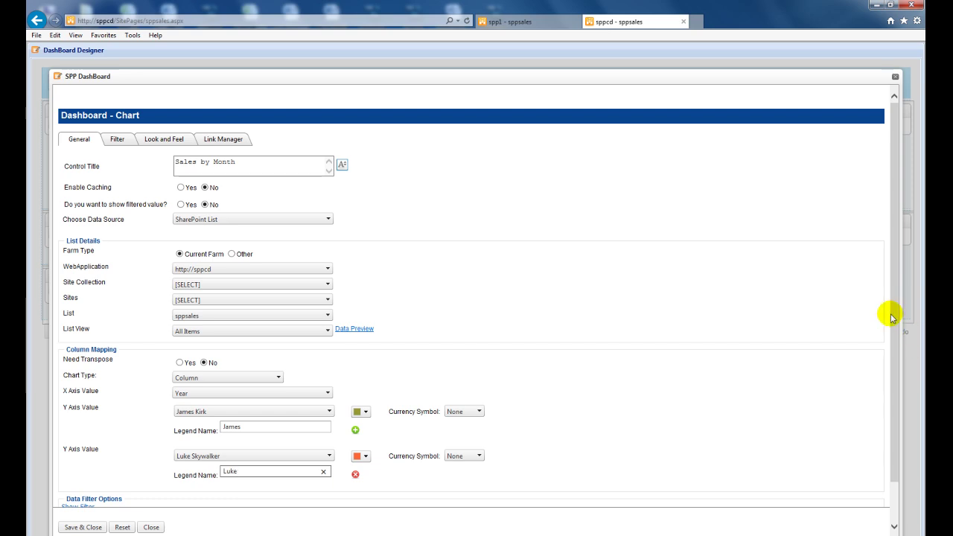
Add a third Y axis value for the third salesperson's column, with that person's first name as the legend
scroll(896, 315, down, 2)
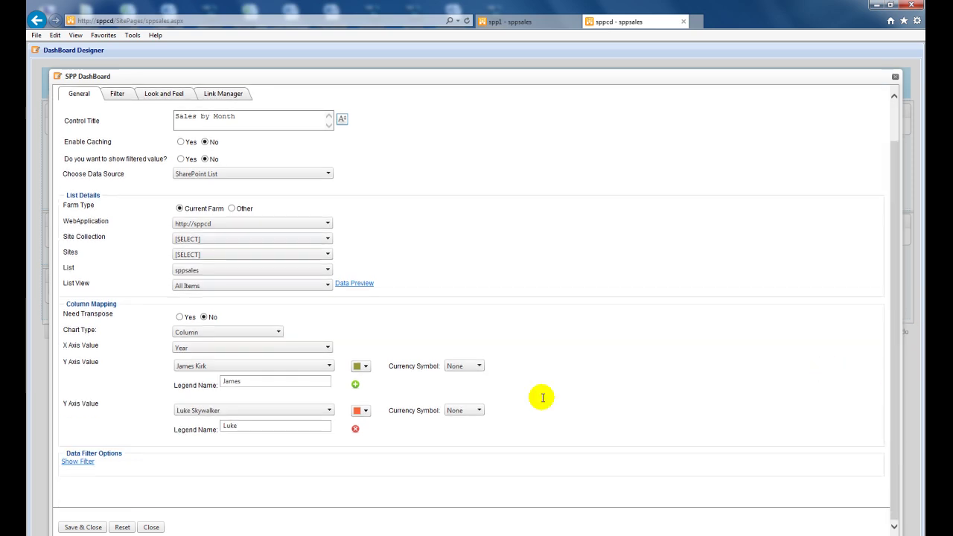
click(356, 386)
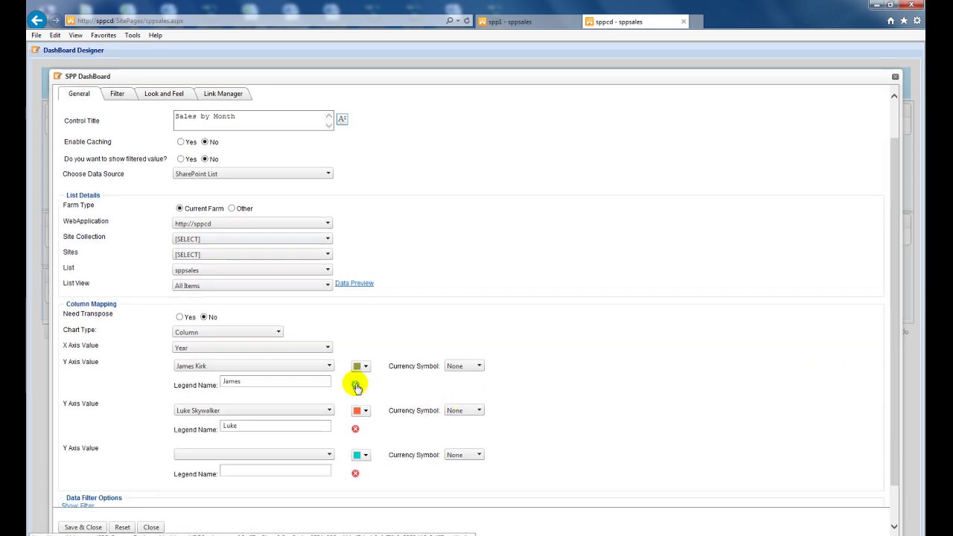
click(330, 455)
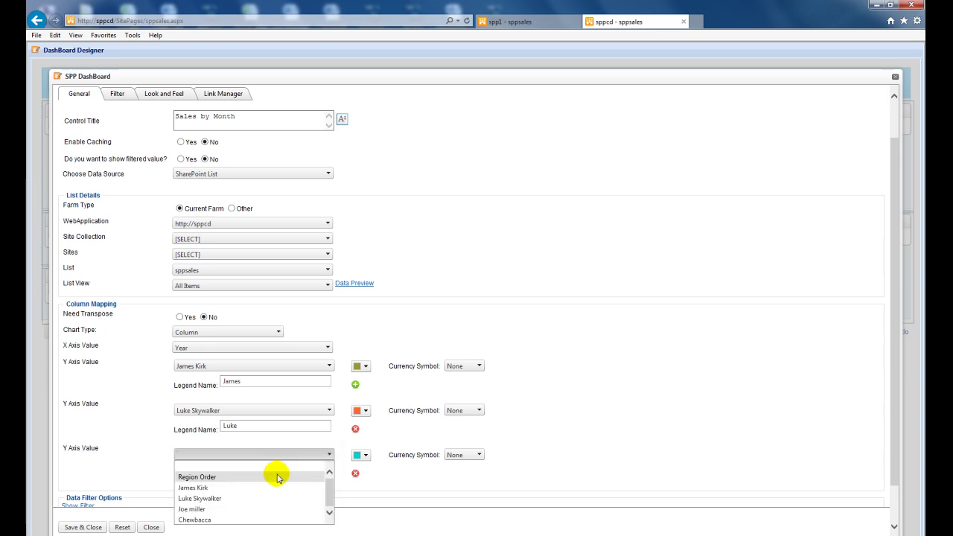
click(225, 509)
click(255, 472)
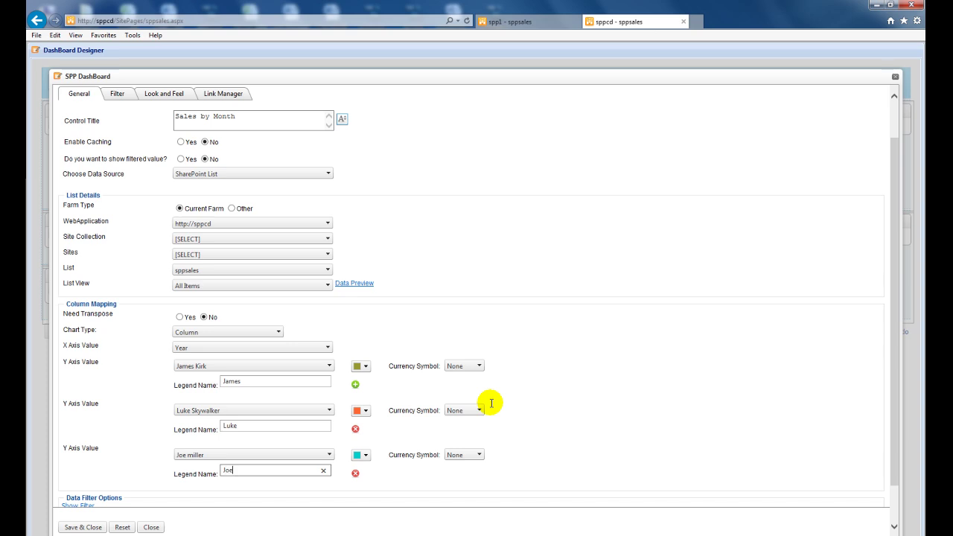
Change the first Y axis series color to pink with the RGB sliders color option
click(365, 366)
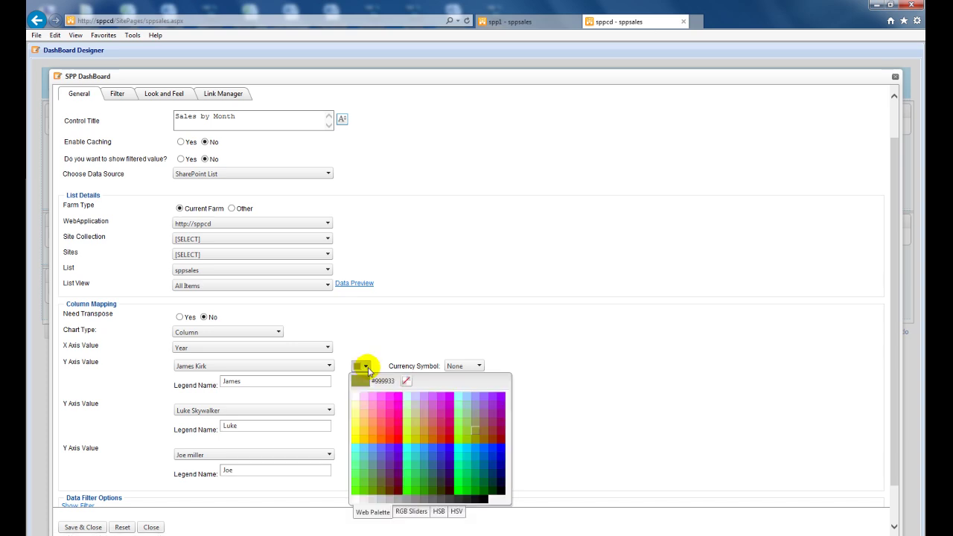
click(411, 512)
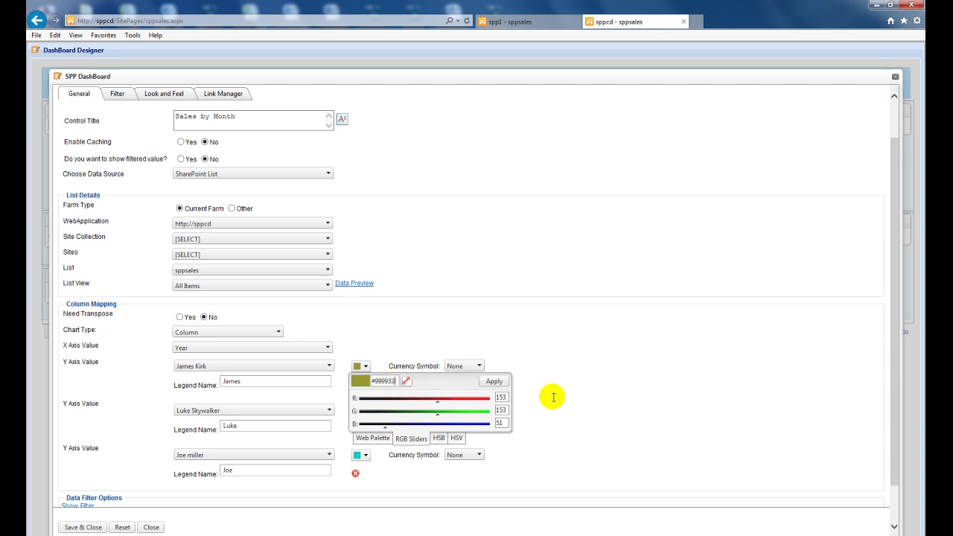
click(493, 381)
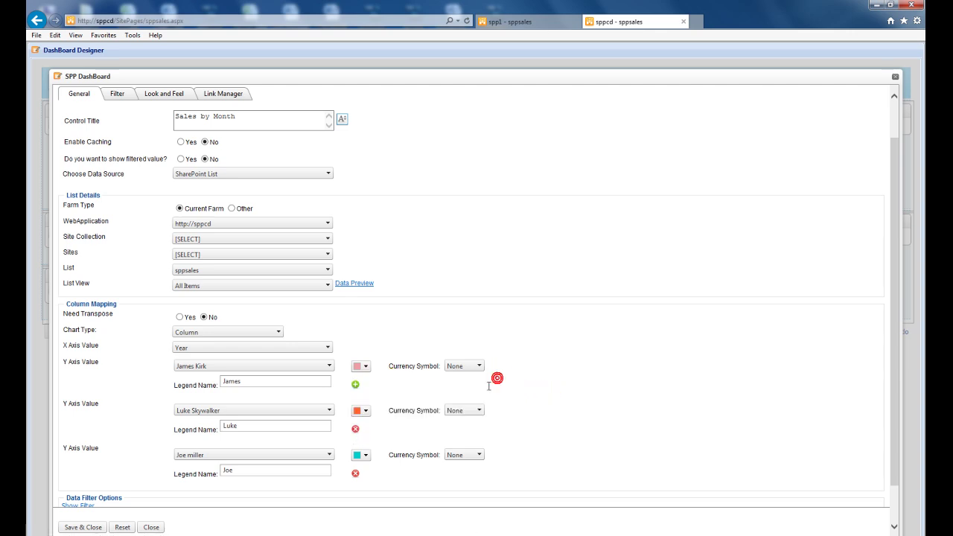
Change the third Y axis series color to dark teal with the RGB sliders color option
click(365, 455)
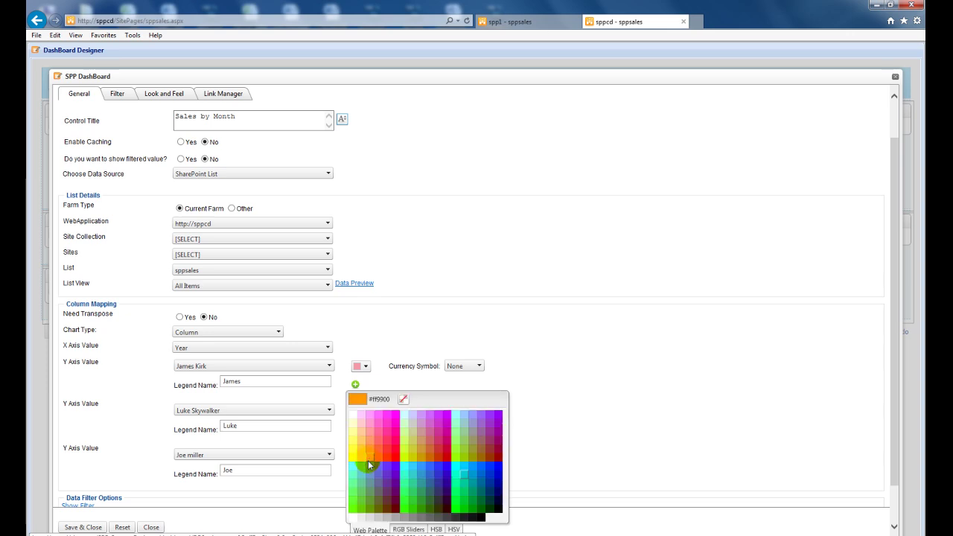
click(410, 531)
click(490, 395)
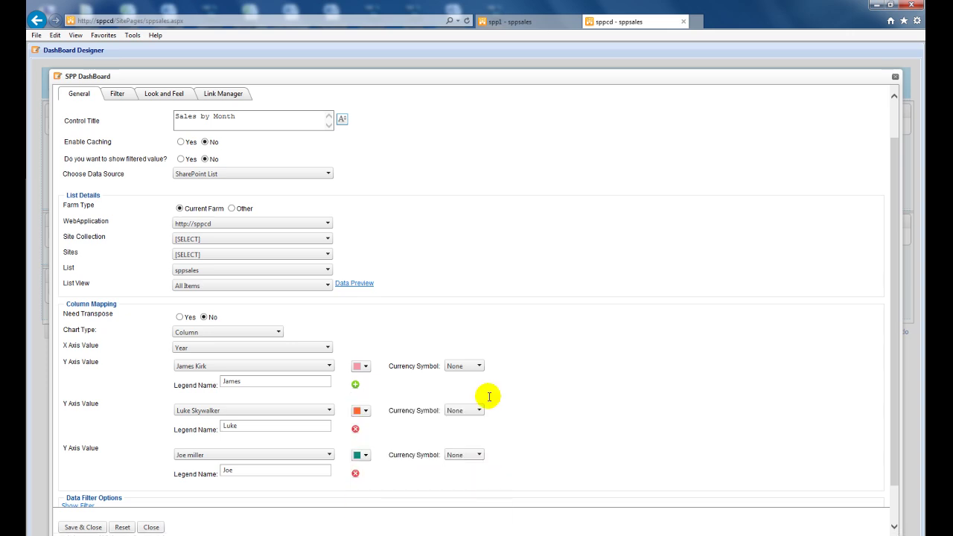
Set the currency symbol to $ for all three Y axis values
click(479, 367)
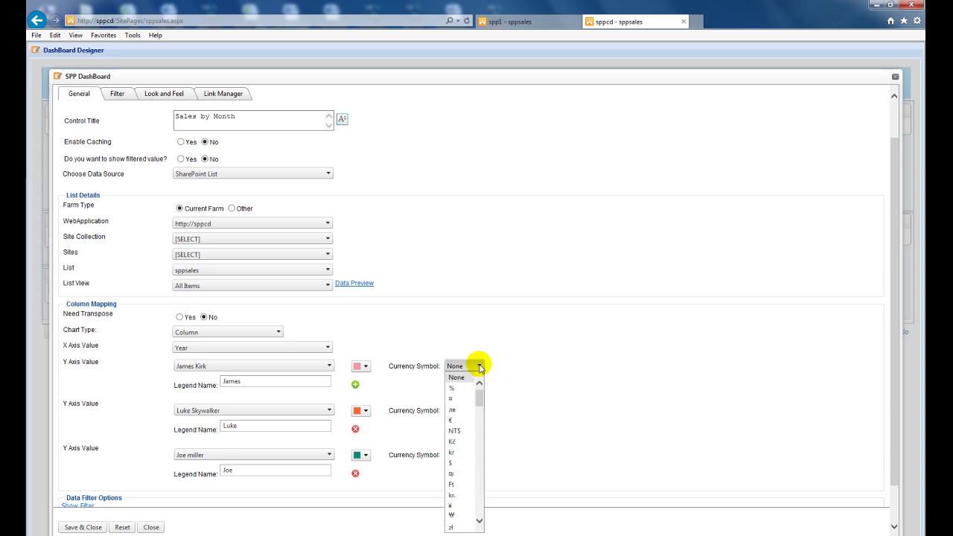
click(454, 463)
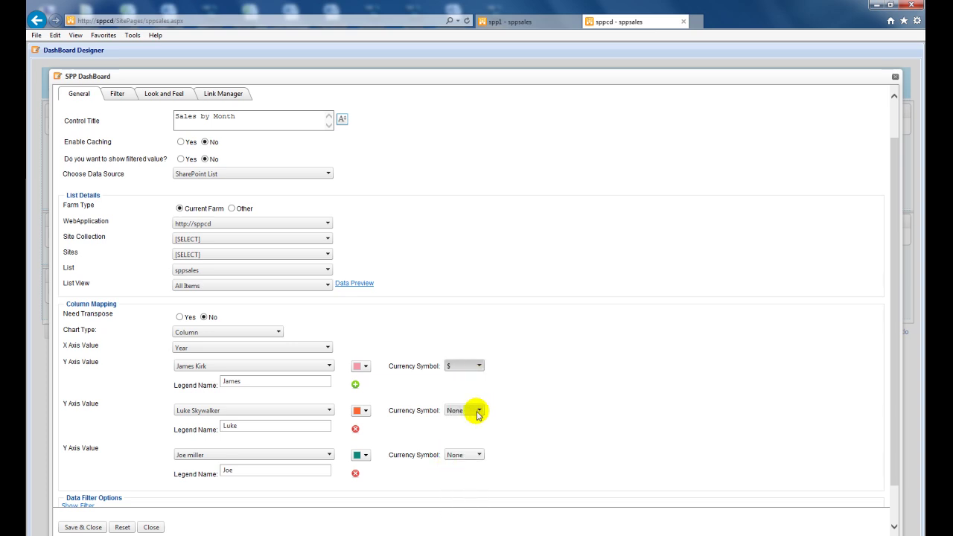
click(479, 411)
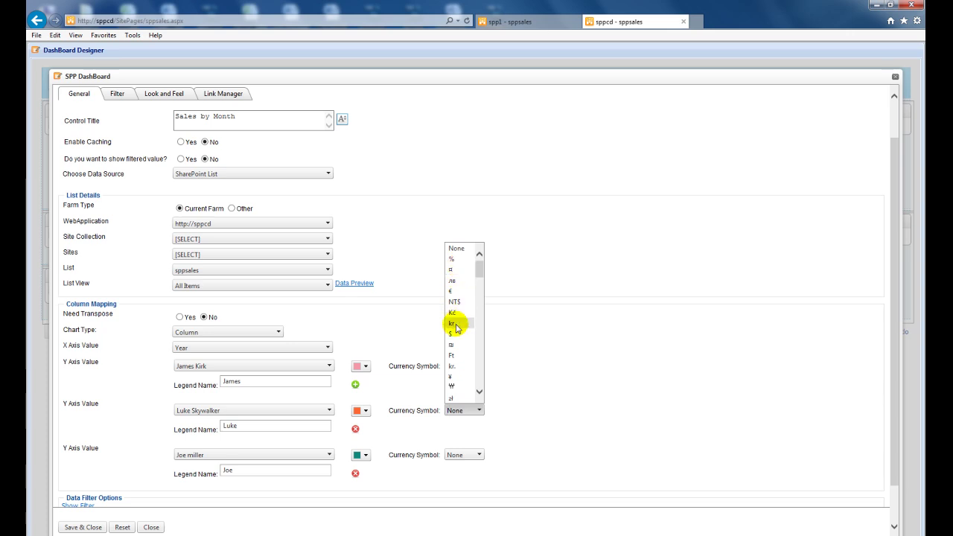
click(455, 334)
click(481, 454)
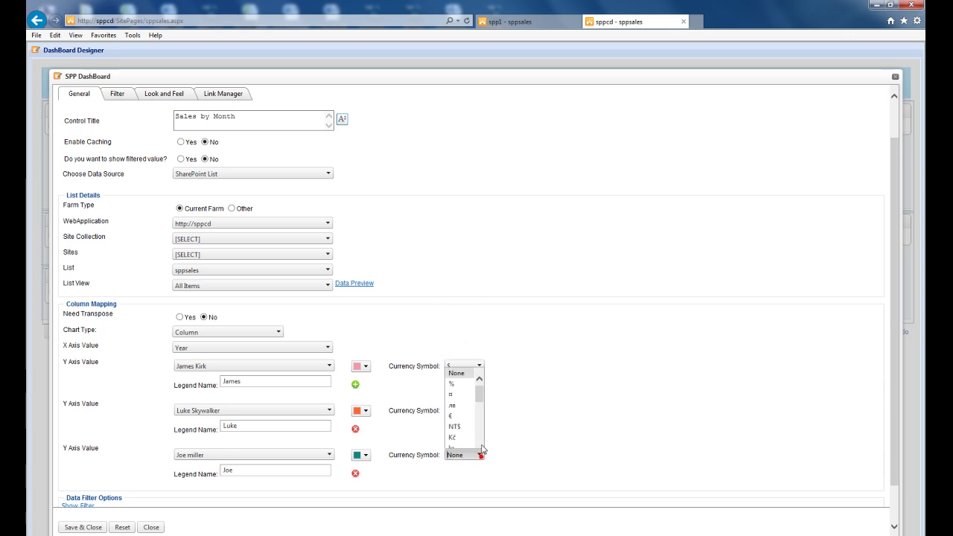
click(467, 379)
Set the Sales by Month chart's control width to 1200 px and control height to 300 px
click(164, 93)
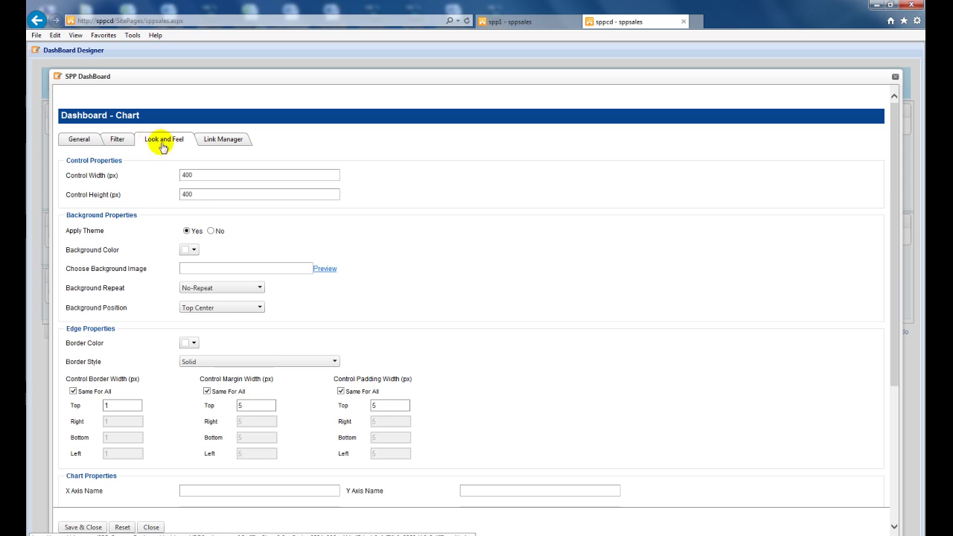
double_click(334, 178)
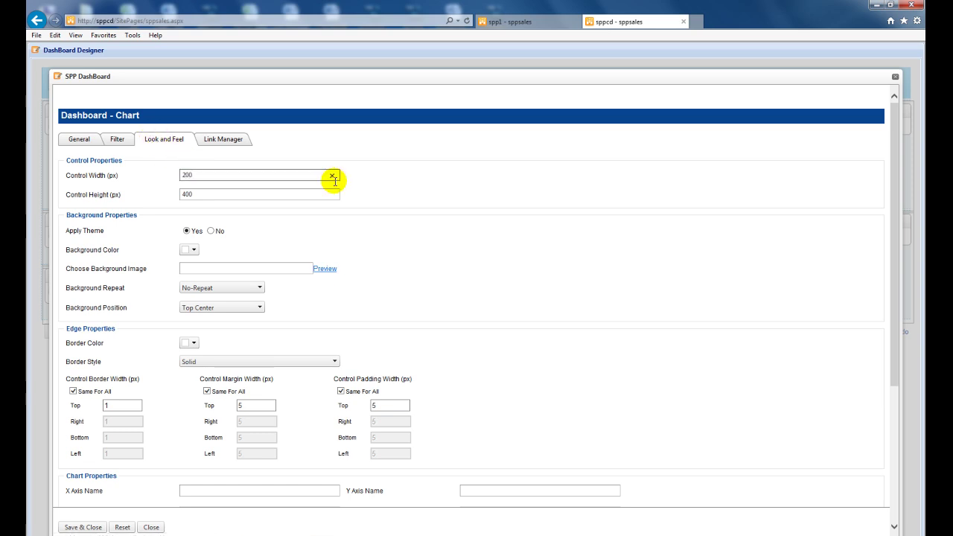
double_click(248, 194)
text(30)
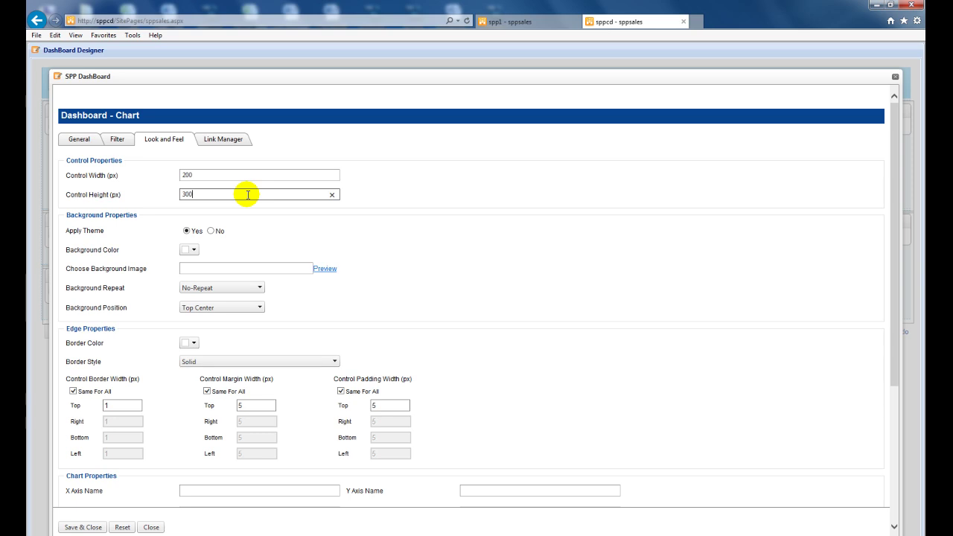
double_click(182, 177)
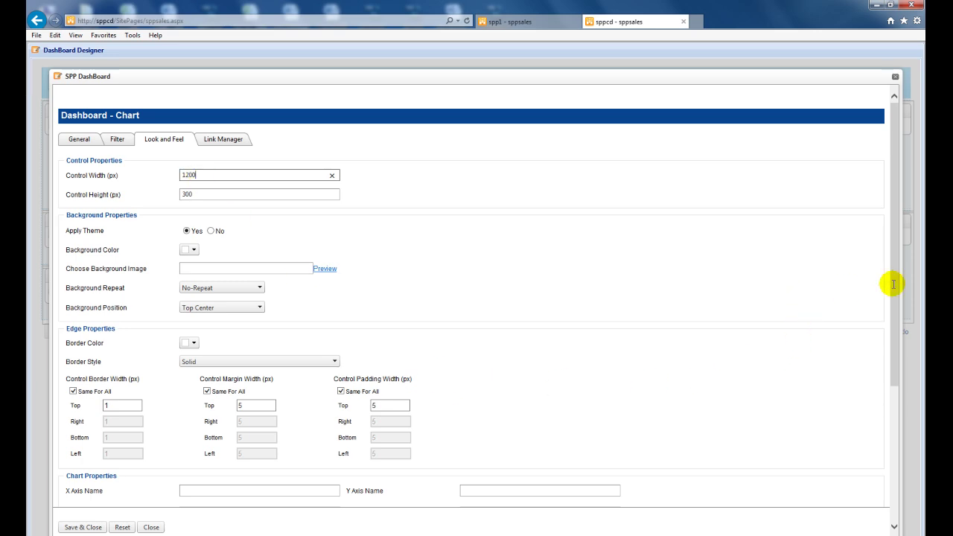
Set the Sales by Month chart's data grouping to Monthly in the chart properties
scroll(896, 289, down, 5)
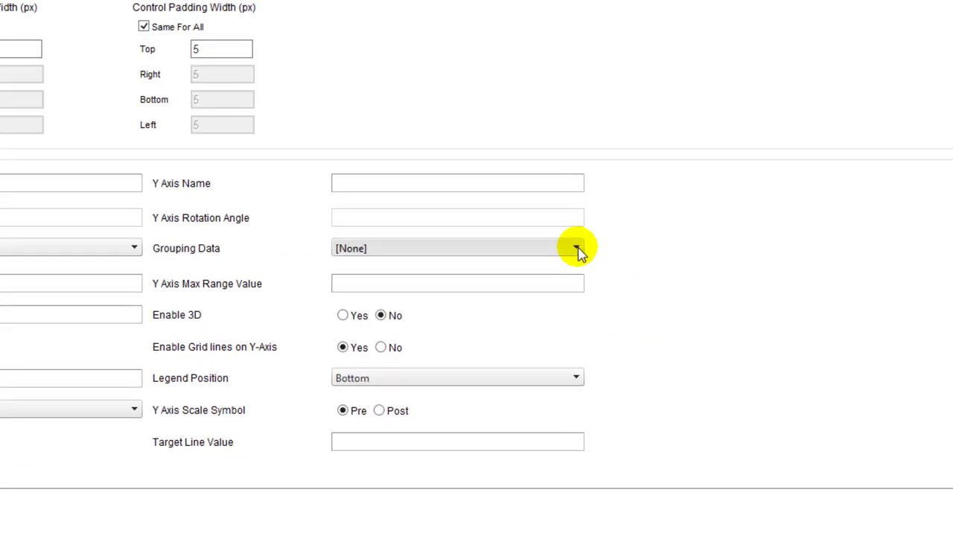
click(618, 356)
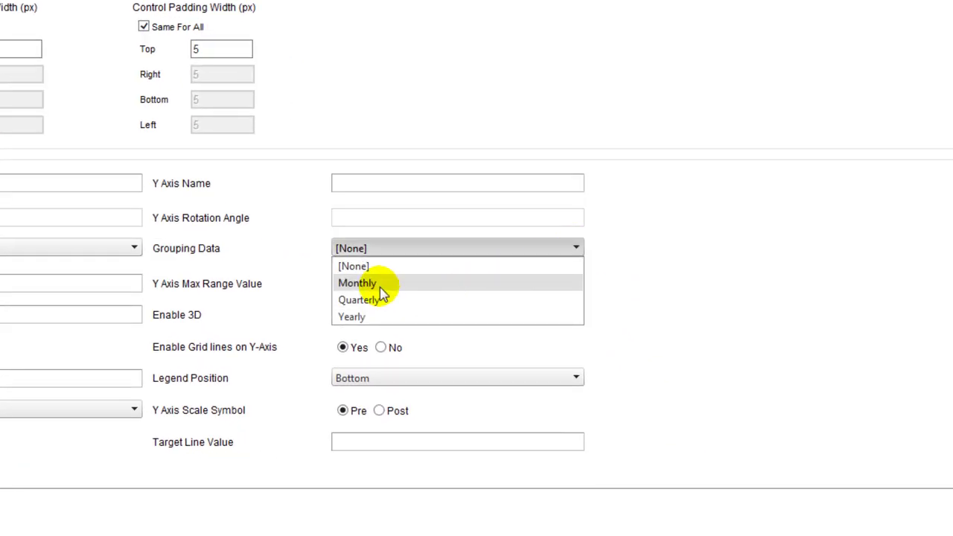
click(380, 286)
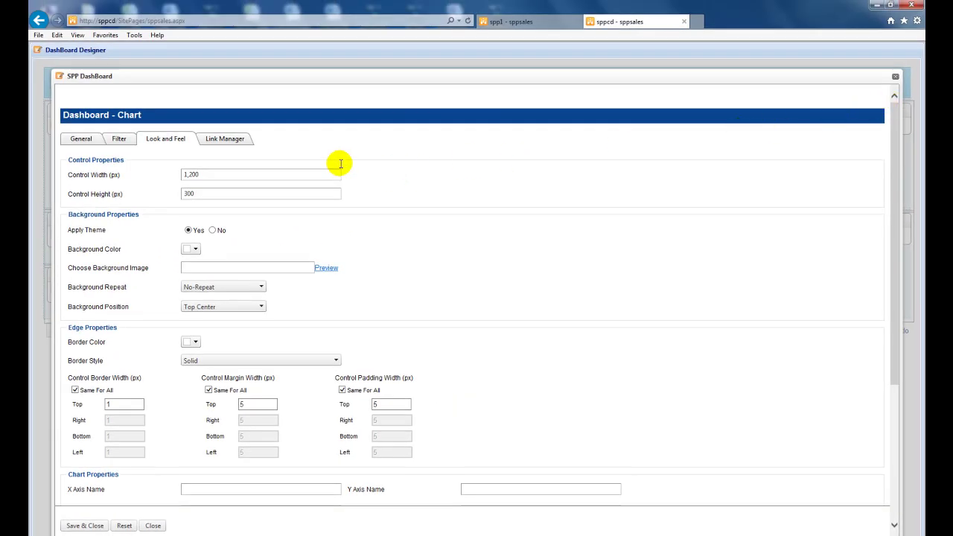
Make the Sales by Month chart a link consumer of provider P4
click(222, 141)
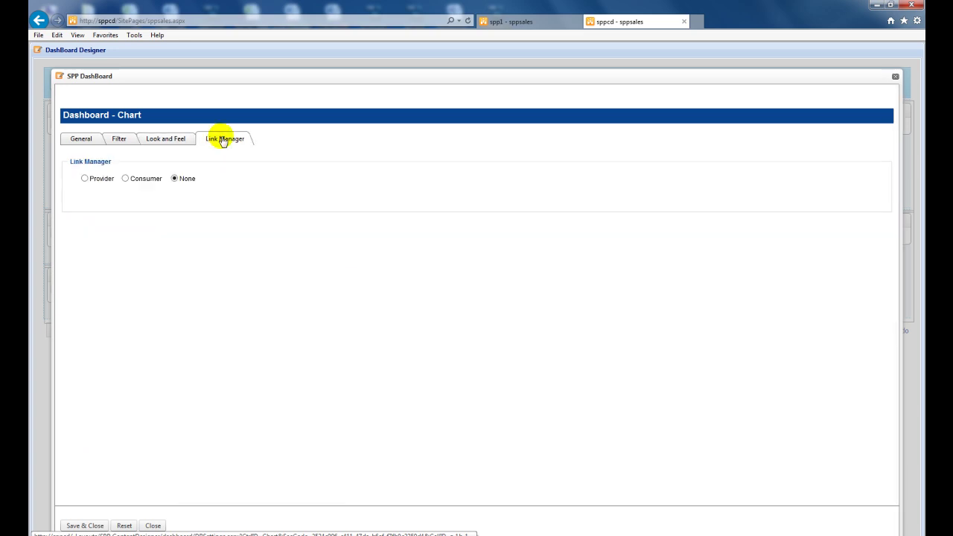
click(125, 180)
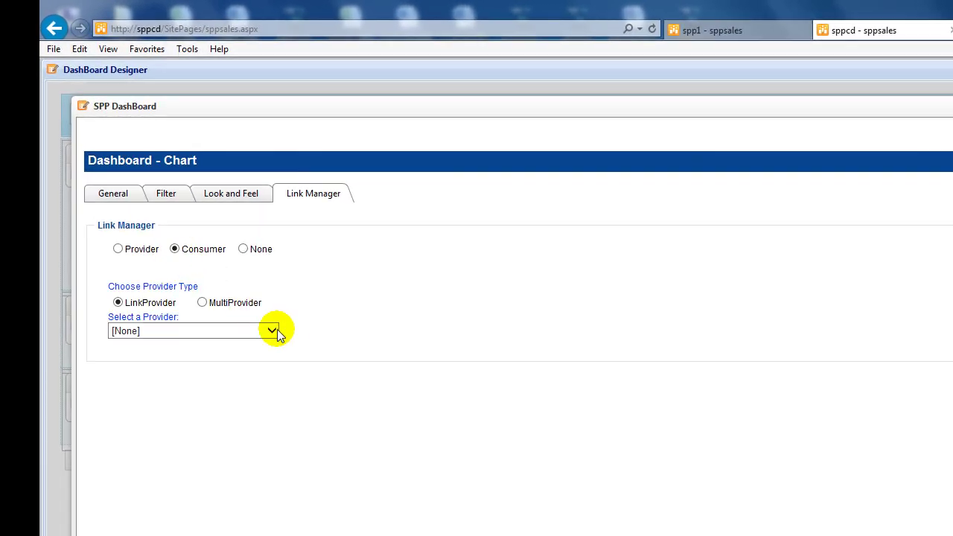
click(273, 329)
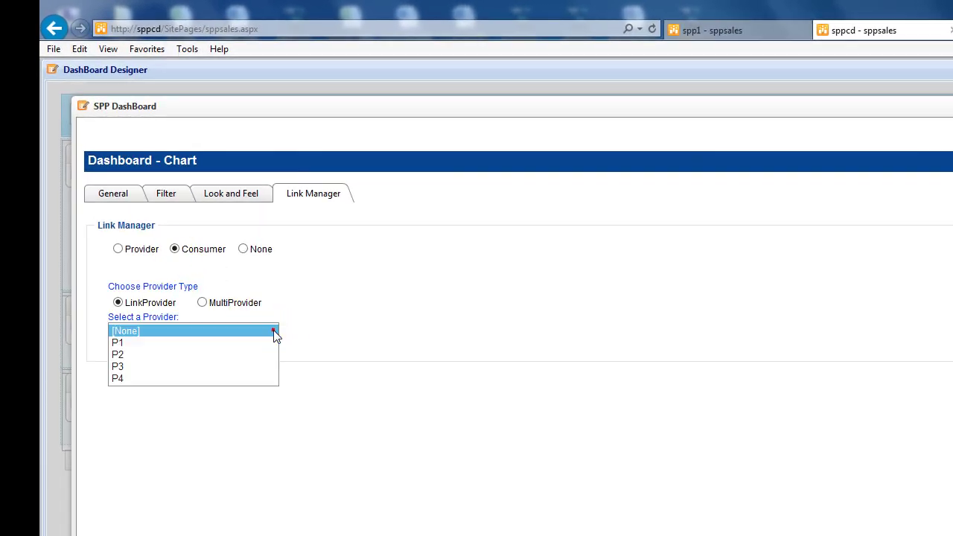
click(135, 381)
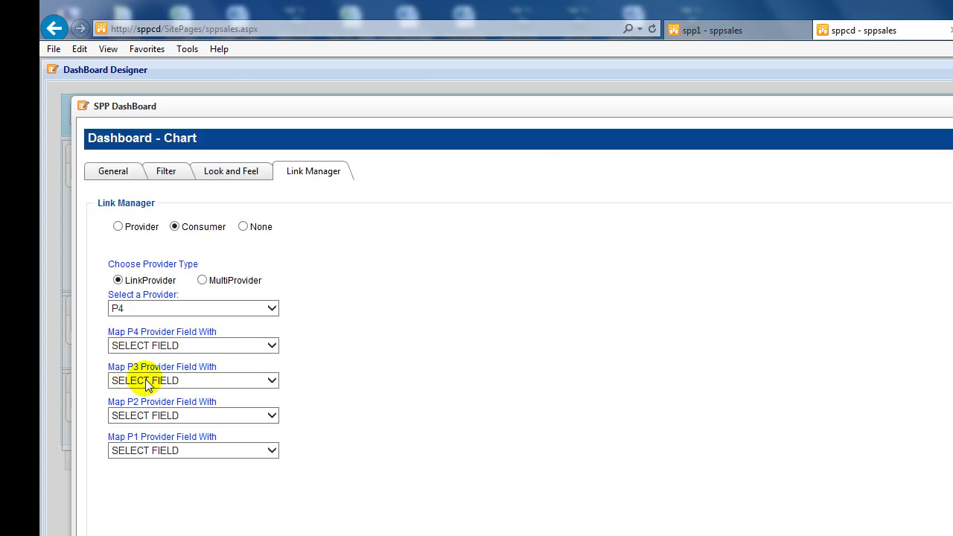
Map providers P4, P3, P2 and P1 to Customer Type, Product, Region and Year respectively, and save the chart control
click(271, 347)
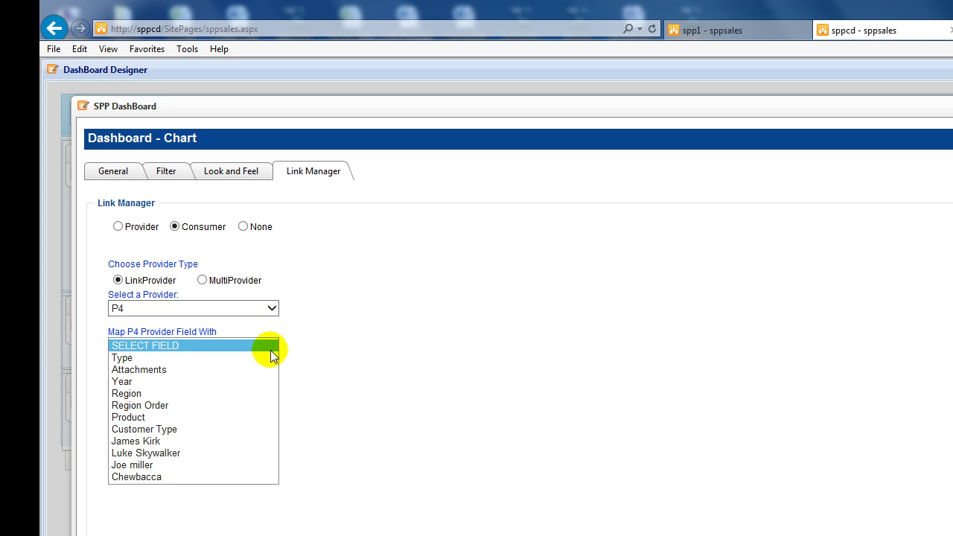
click(175, 429)
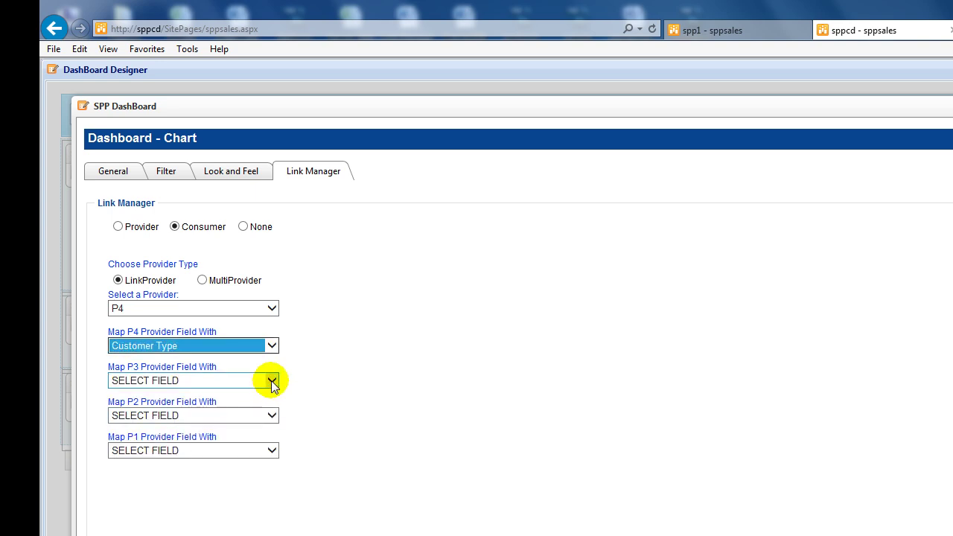
click(272, 382)
click(159, 452)
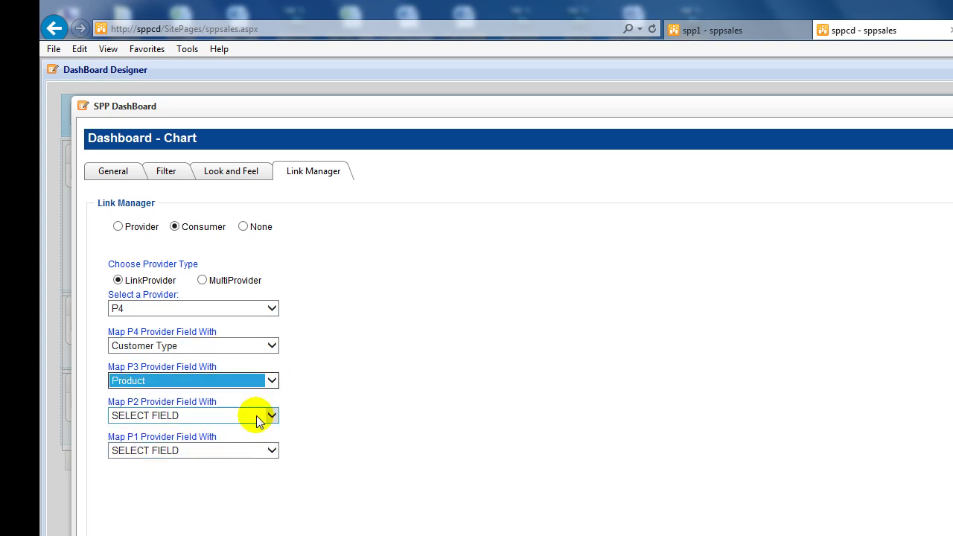
click(257, 420)
click(155, 469)
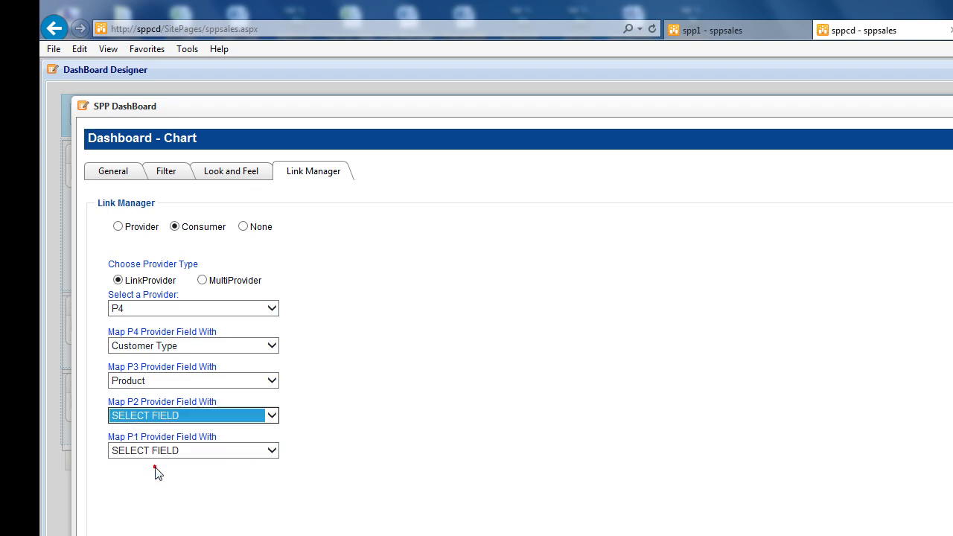
click(255, 452)
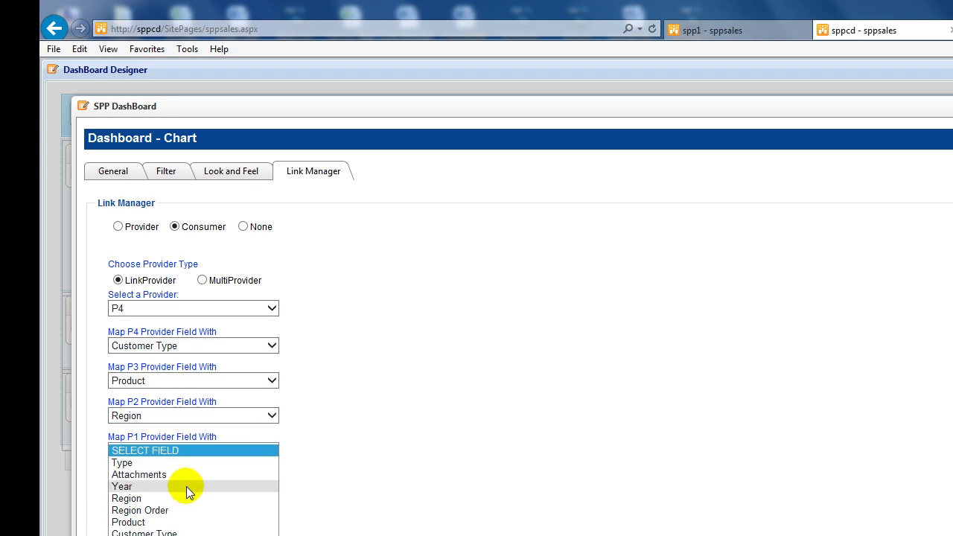
click(187, 488)
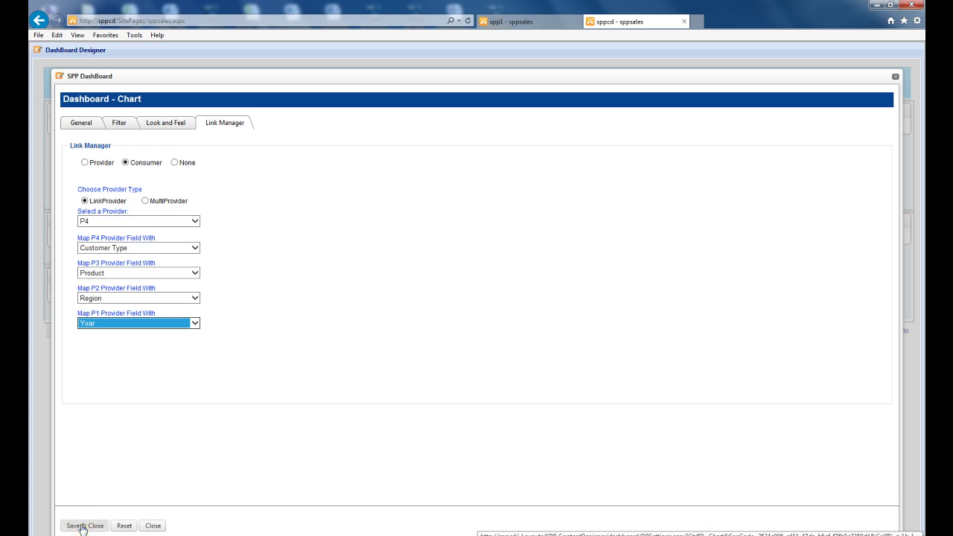
click(83, 526)
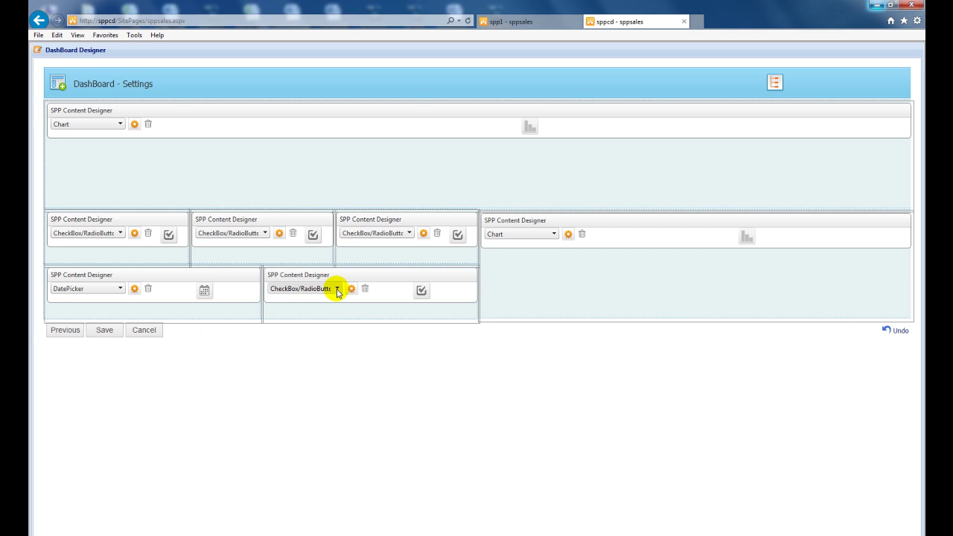
Set the Region checkbox control beside the DatePicker to 2 columns per row and save it as link provider PP1
click(352, 290)
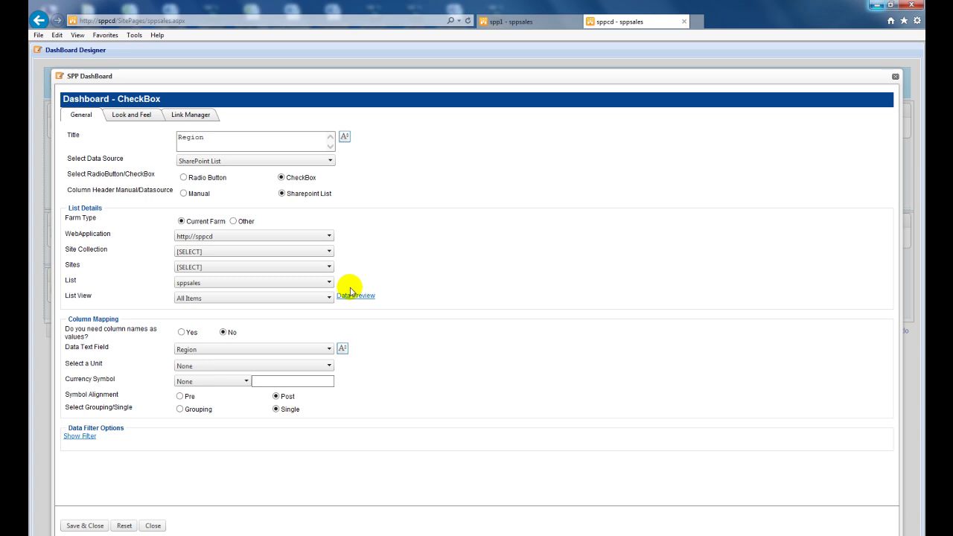
click(136, 116)
click(219, 208)
key(BackSpace)
text(2)
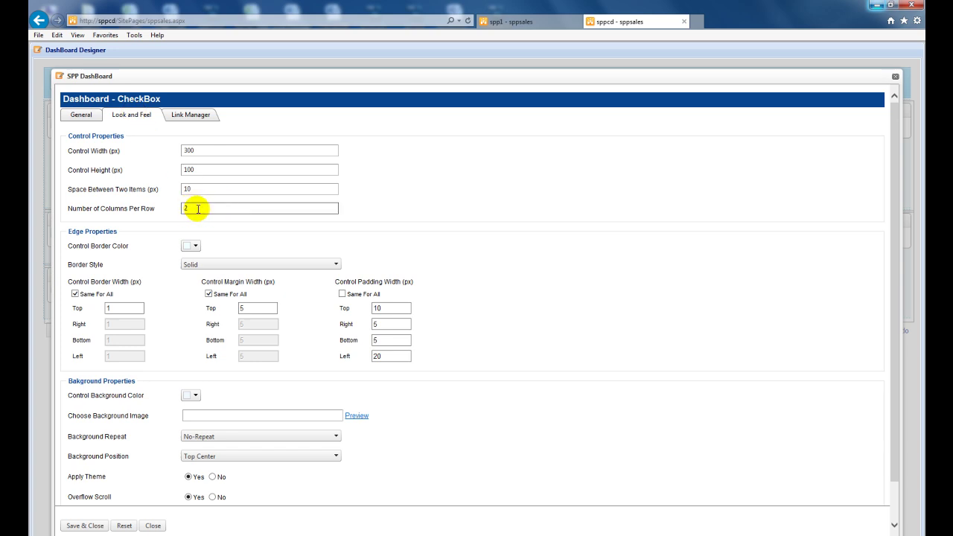
click(197, 113)
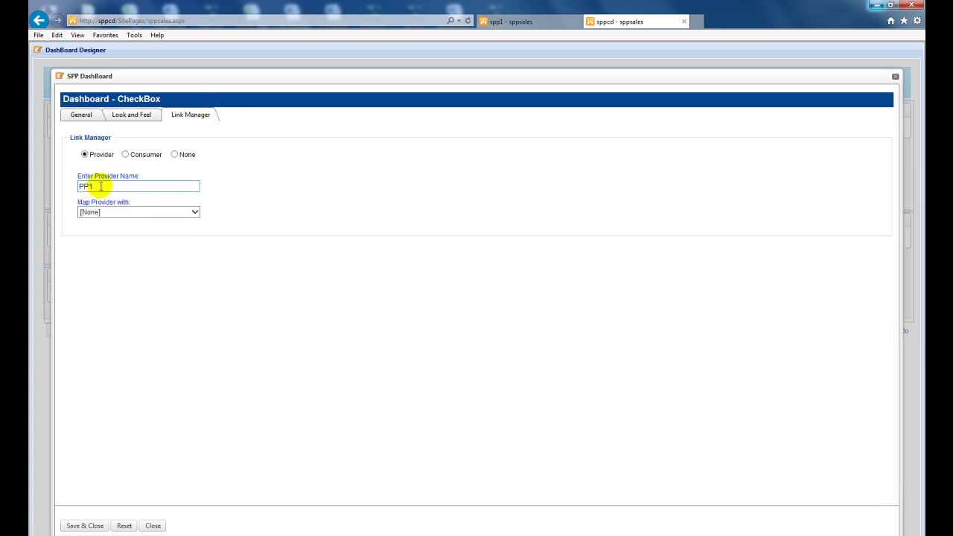
click(75, 525)
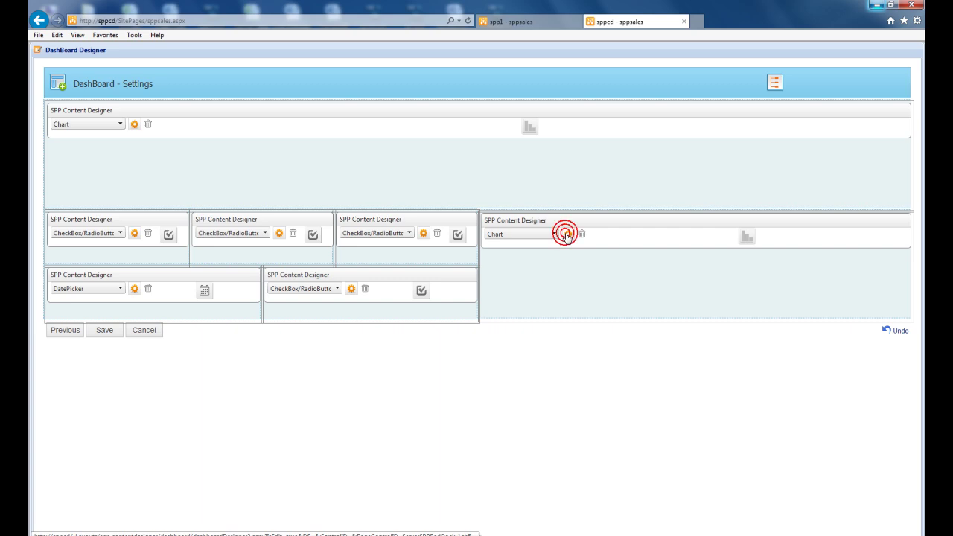
Review the Sales by Customer Type, Region chart's consumer link to provider PP1, mapped to Region, and save the control
click(565, 235)
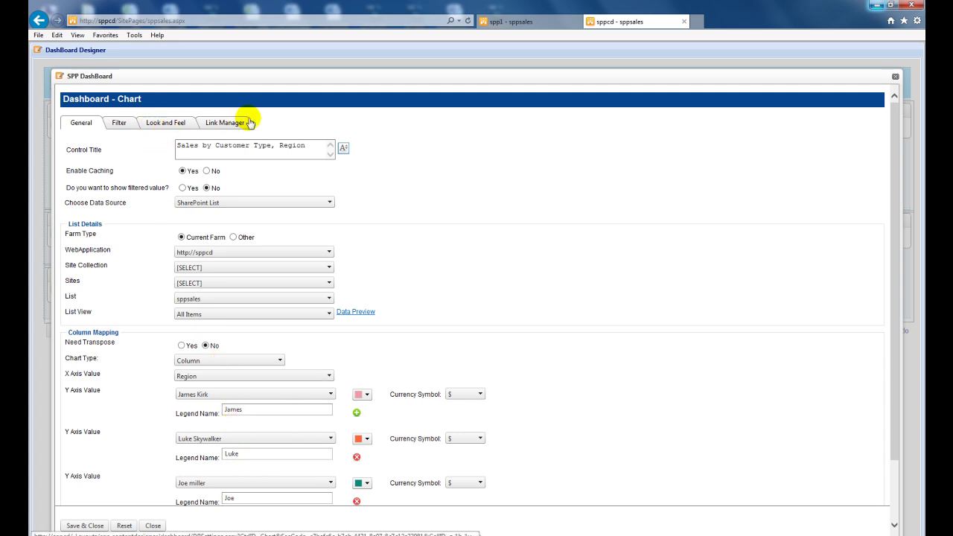
click(228, 122)
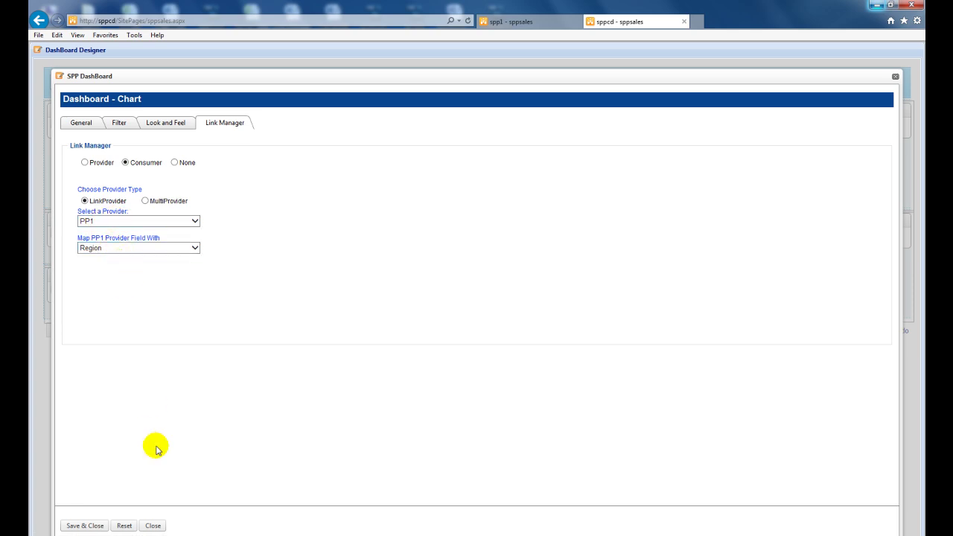
click(89, 525)
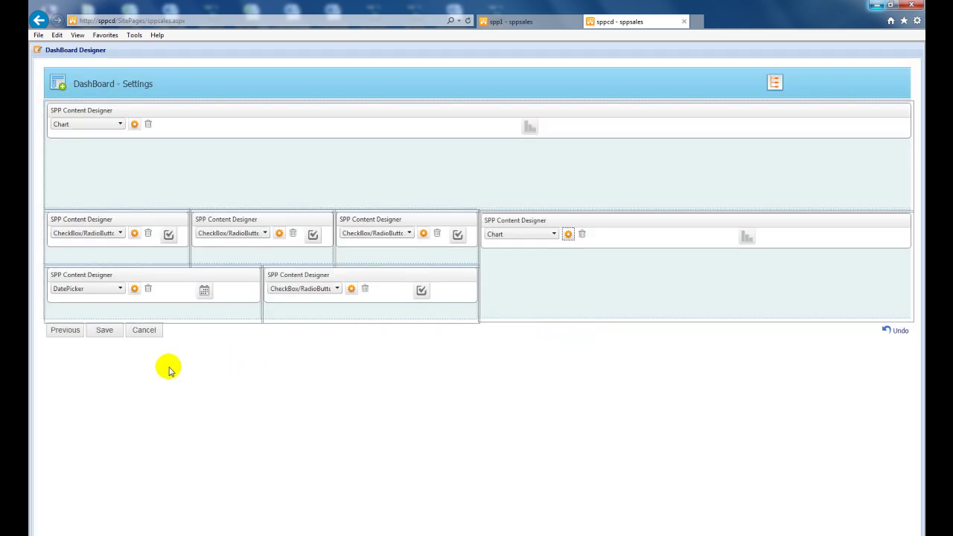
Save the dashboard settings and the canvas, and apply the web part changes to the sppsales page
click(105, 331)
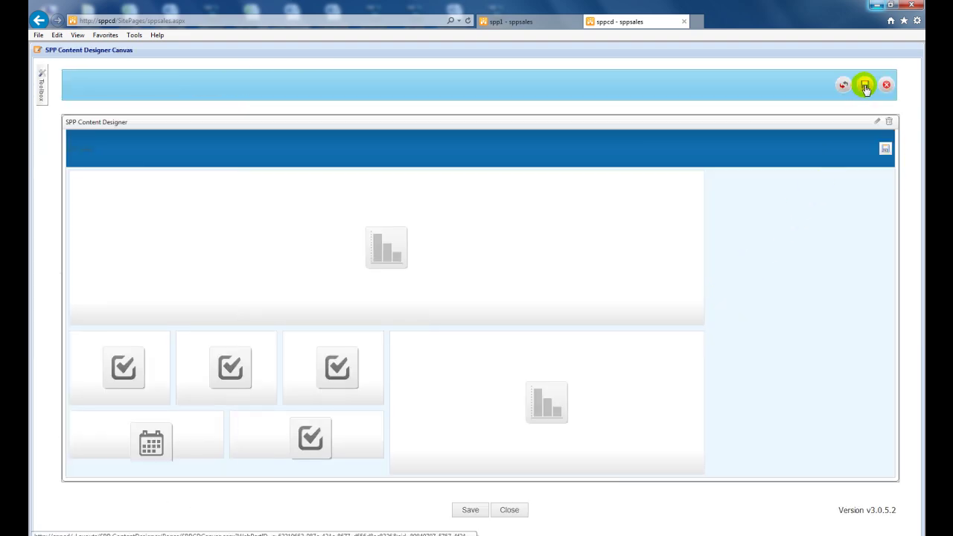
click(866, 85)
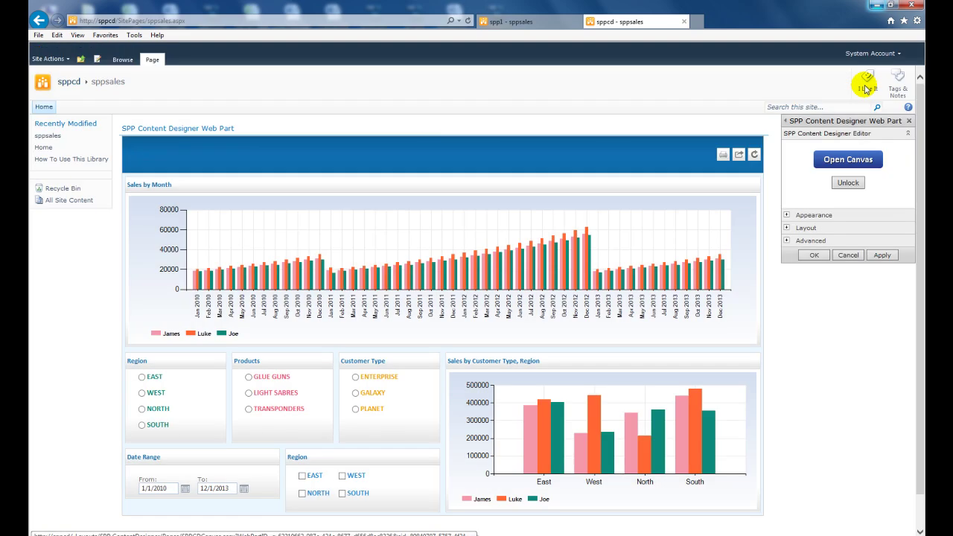
click(812, 255)
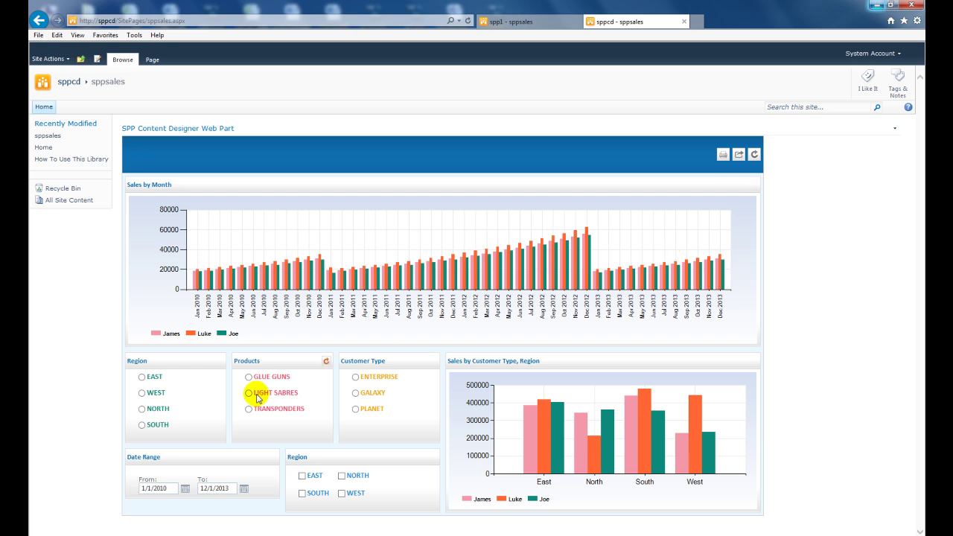
Filter the Sales by Month chart to region EAST, product GLUE GUNS and customer type ENTERPRISE
click(142, 378)
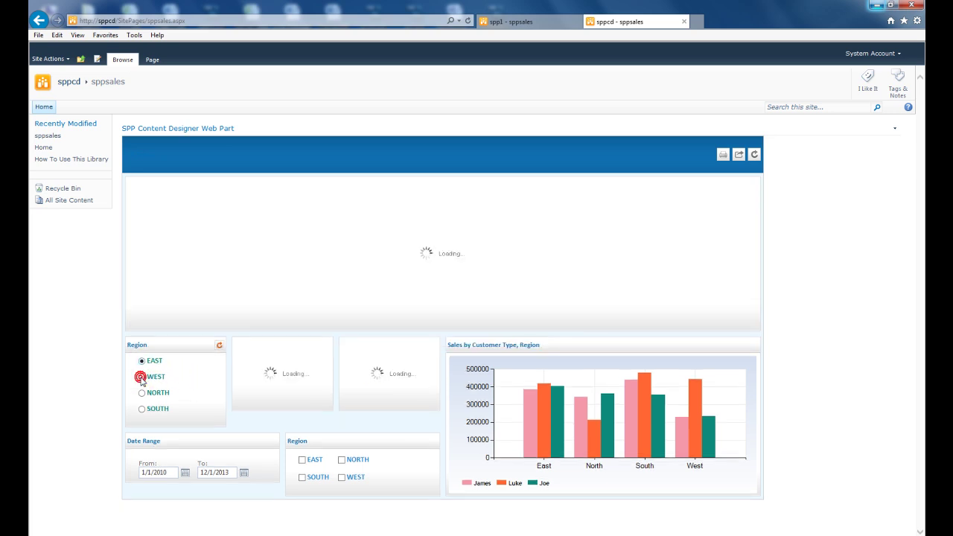
click(249, 378)
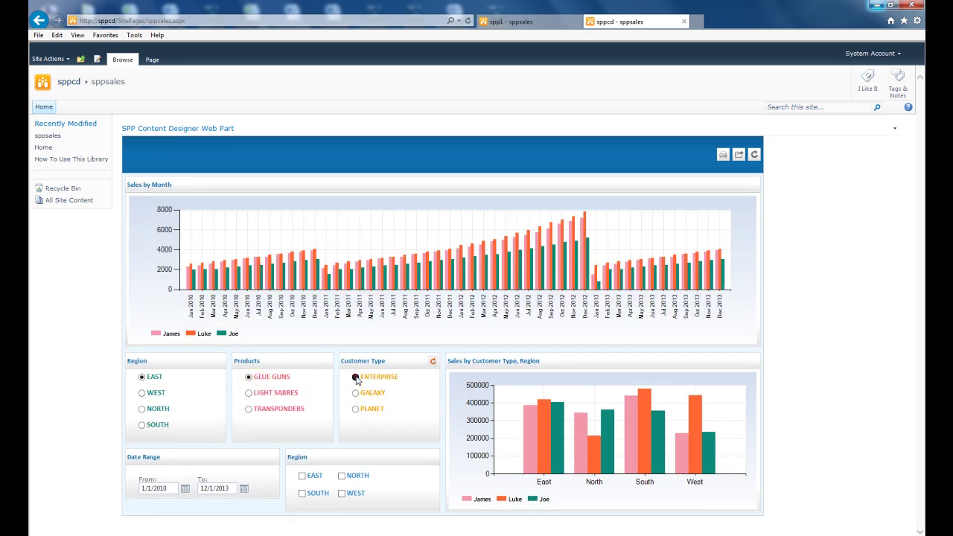
click(356, 378)
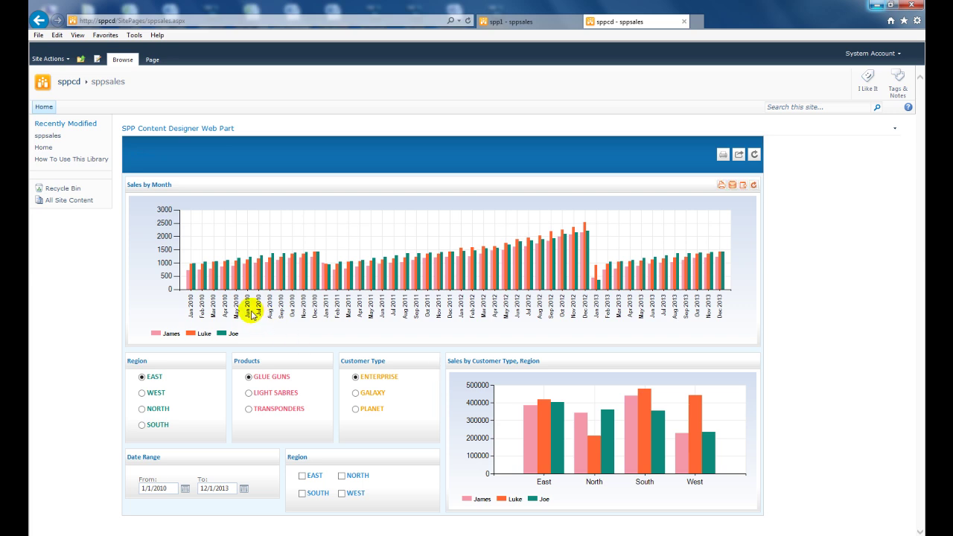
Filter the Sales by Month chart first to an end date of 12/1/2012, and again with the start date set to 1/1/2012
click(228, 488)
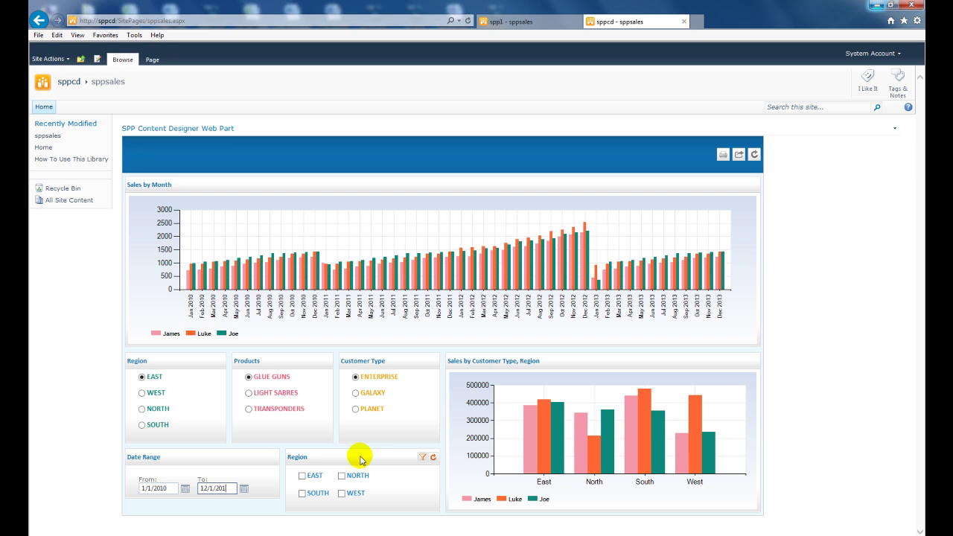
text(2)
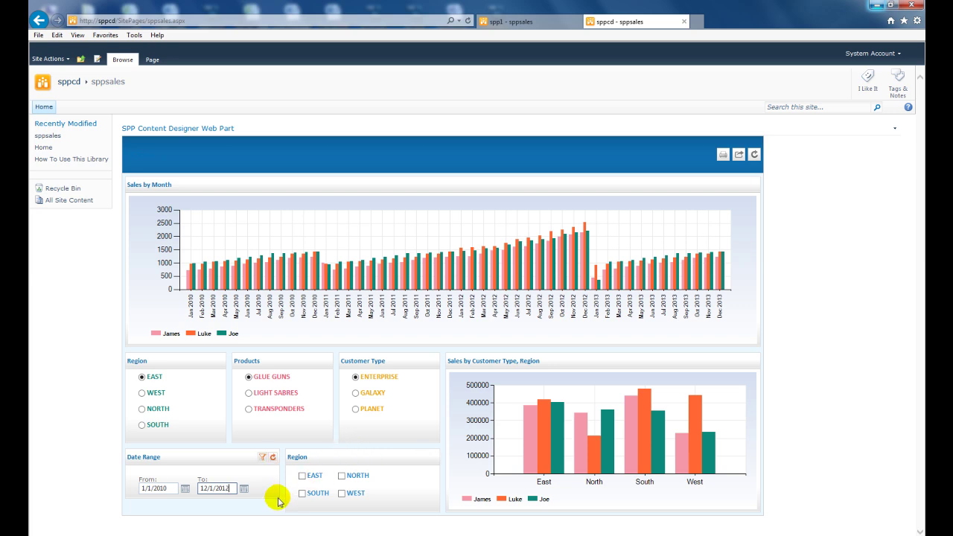
click(263, 459)
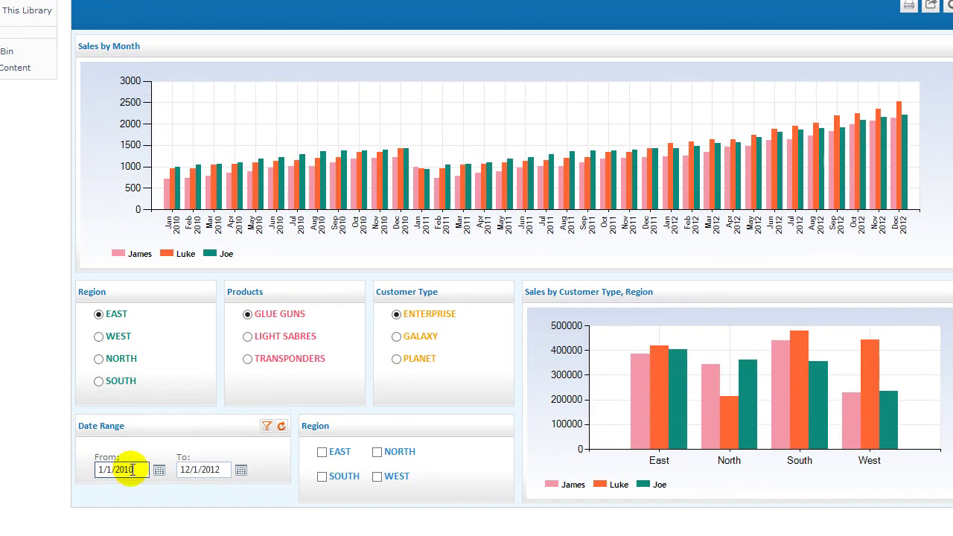
double_click(137, 470)
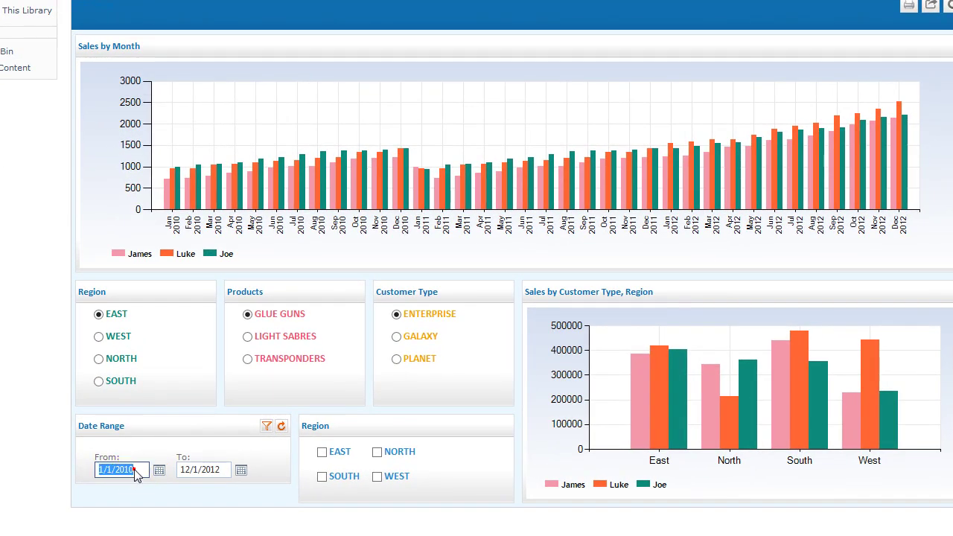
click(139, 470)
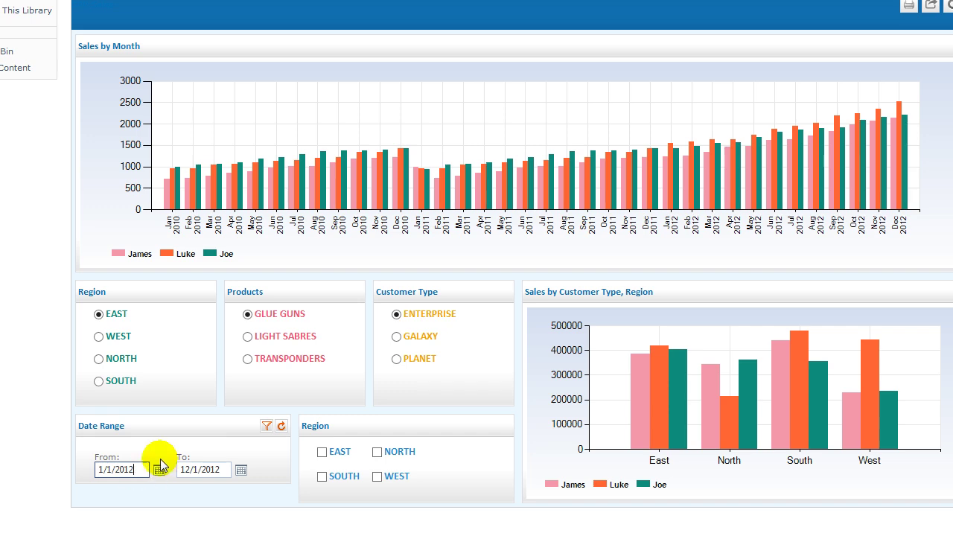
click(266, 426)
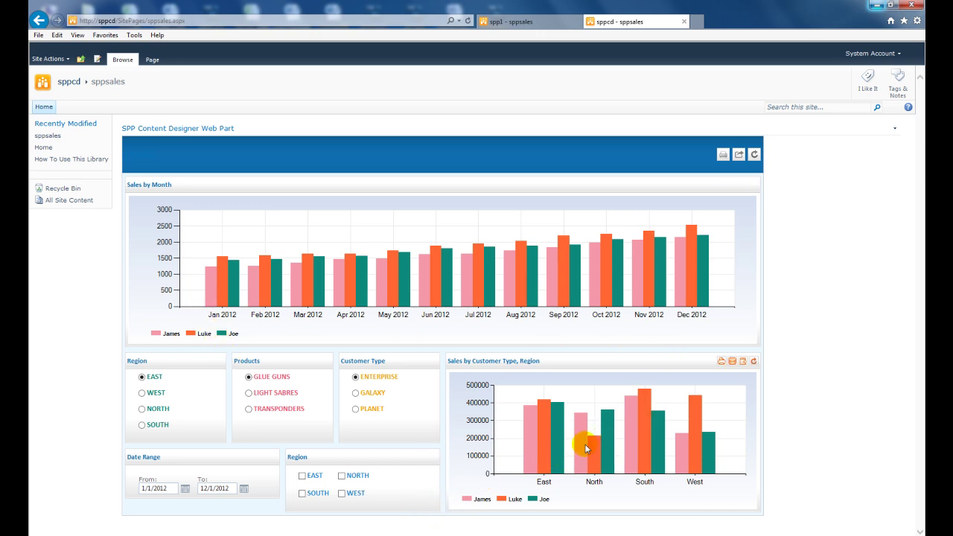
Filter the Sales by Customer Type, Region chart with the Region checkboxes, first by EAST alone and again with NORTH added
click(302, 476)
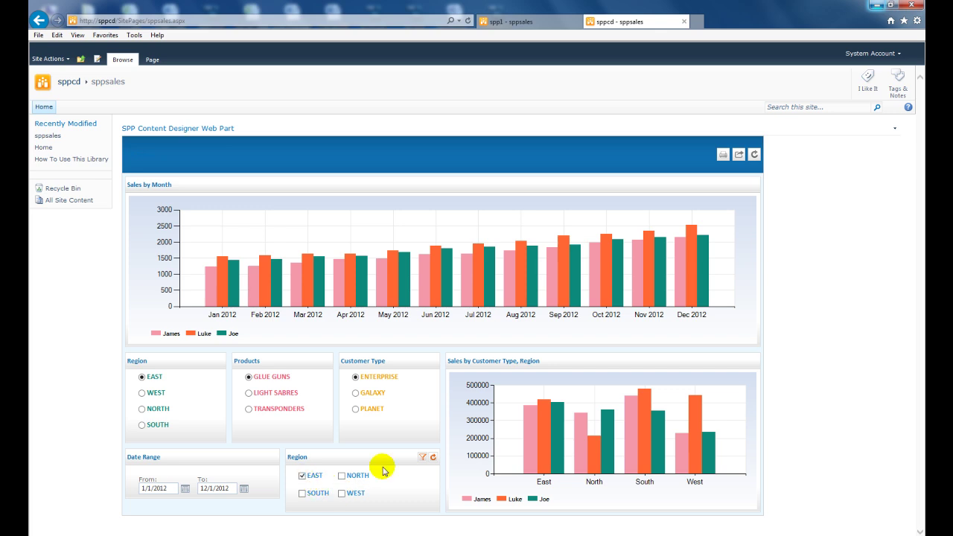
click(422, 459)
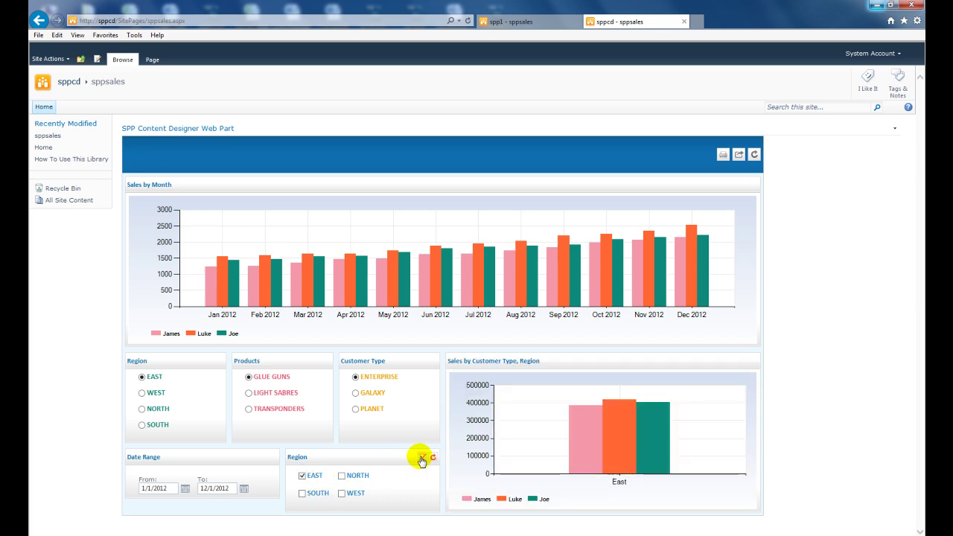
click(341, 476)
click(423, 457)
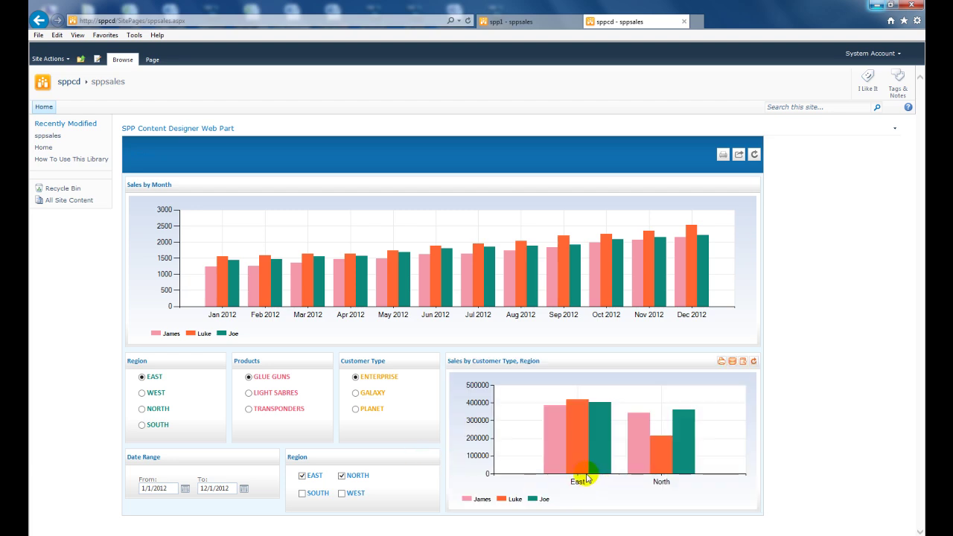